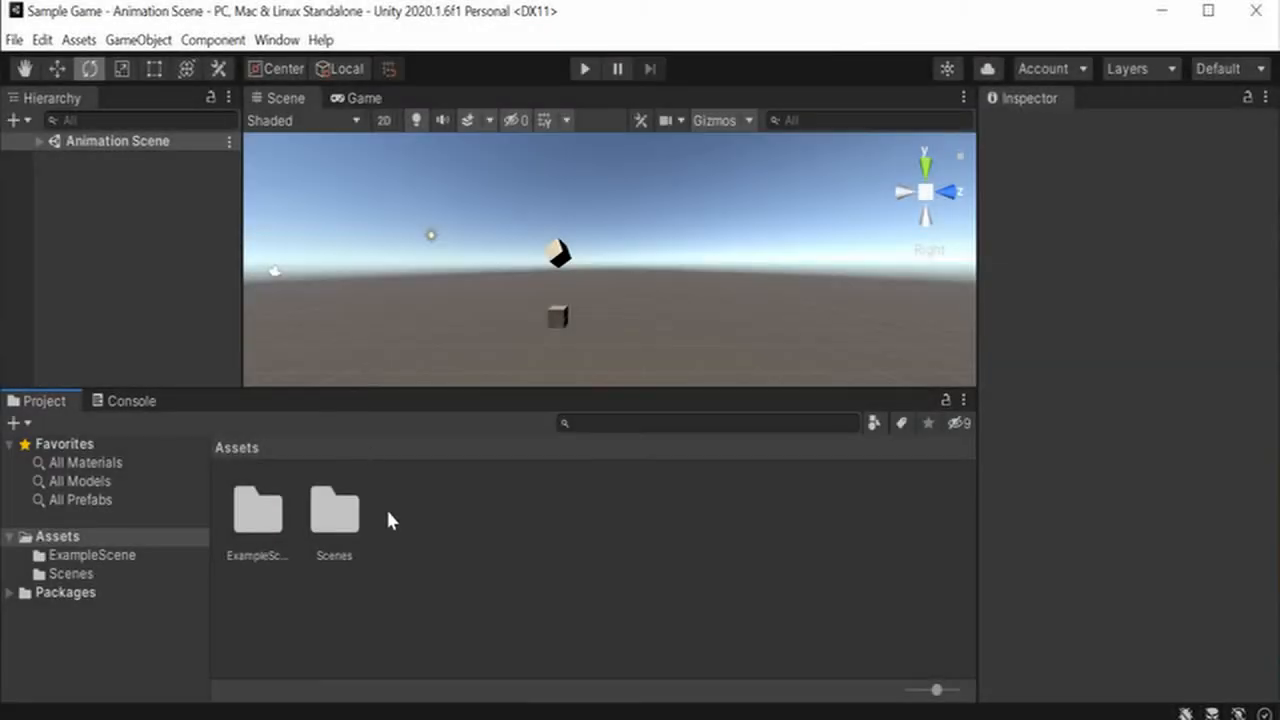
Step: Create a new scene named TutorialScene in the Assets folder and open it
right_click(444, 524)
right_click(444, 526)
mouse_move(545, 192)
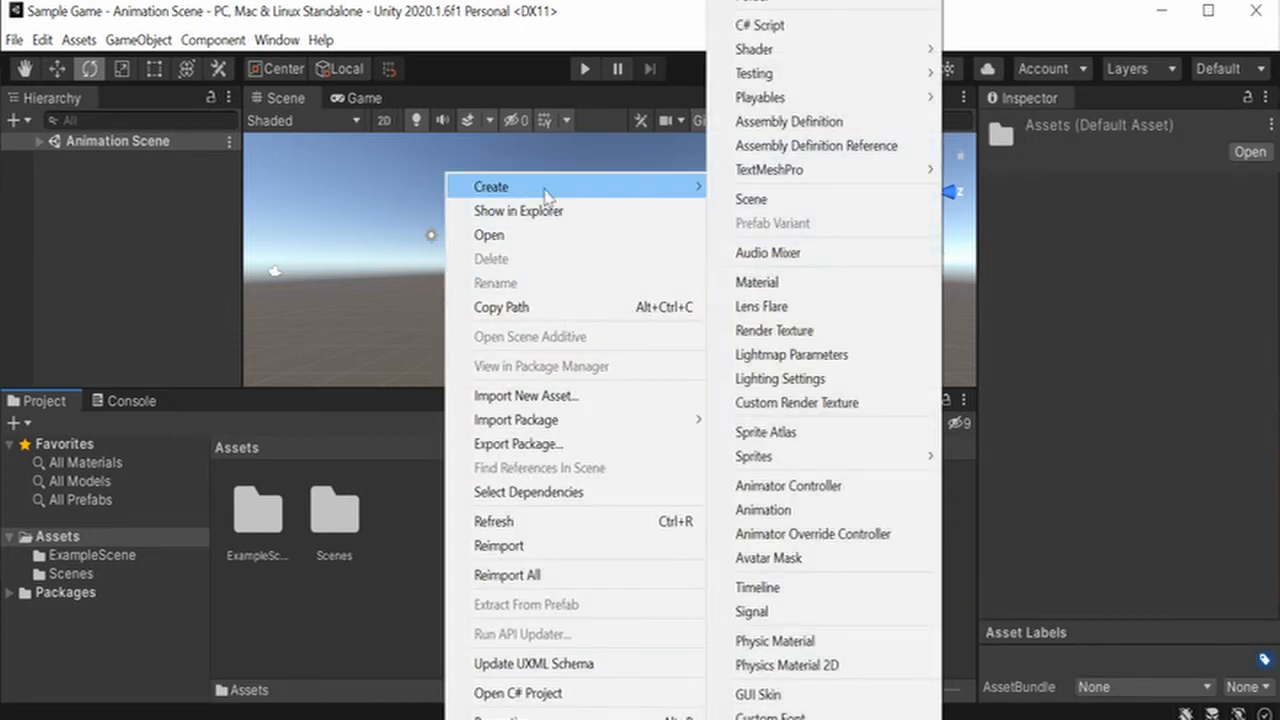
click(812, 203)
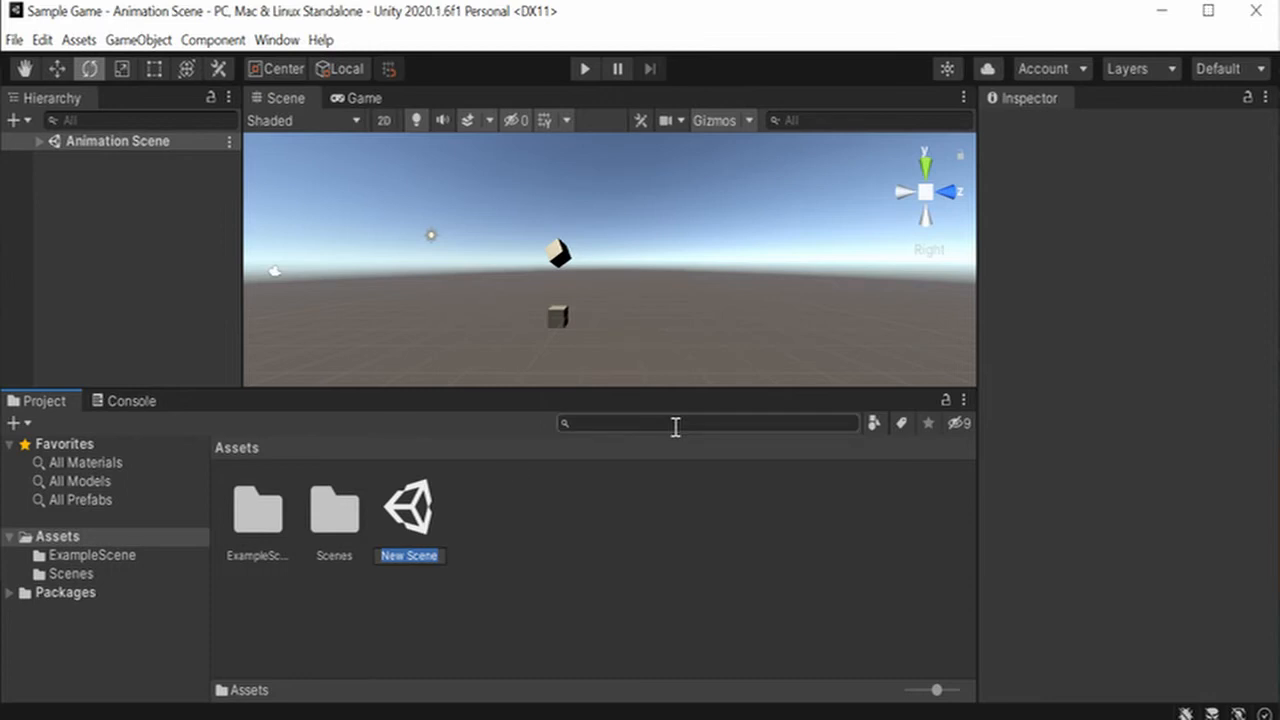
text(TutorialScene)
key(Return)
double_click(410, 518)
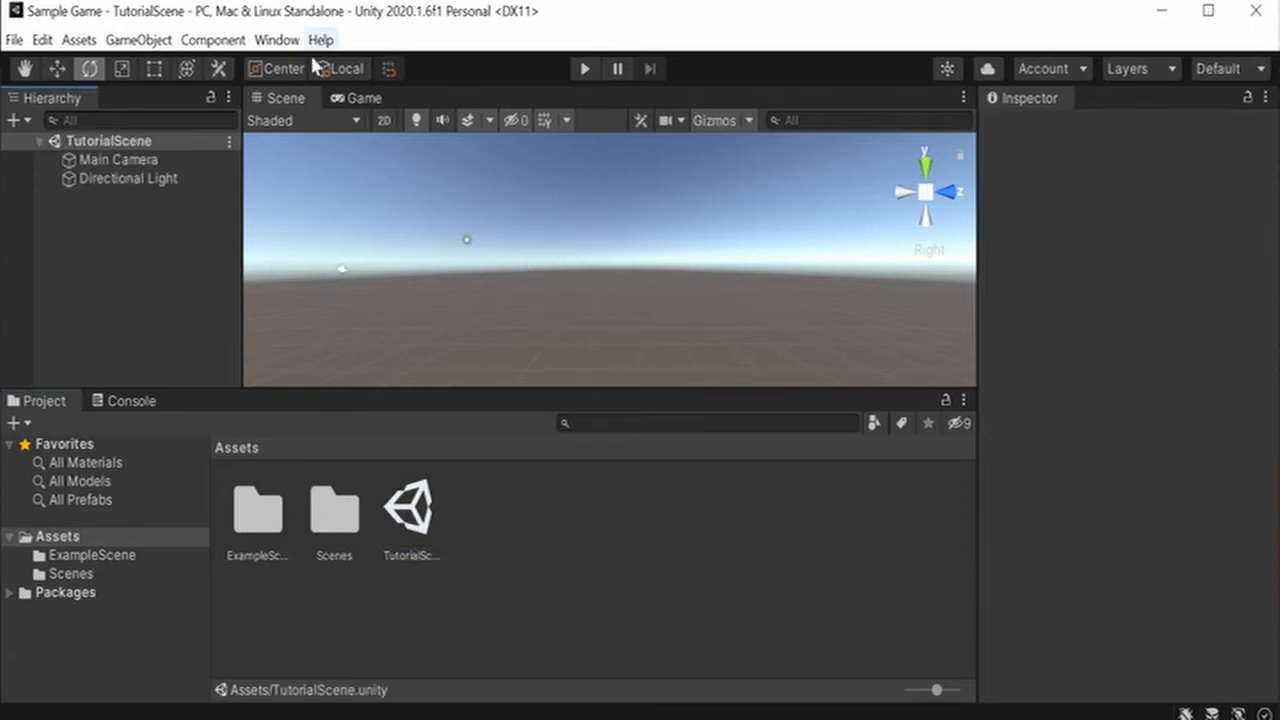
Step: Add a 3D cube to TutorialScene at the root level of the hierarchy
click(352, 97)
click(250, 95)
right_click(101, 233)
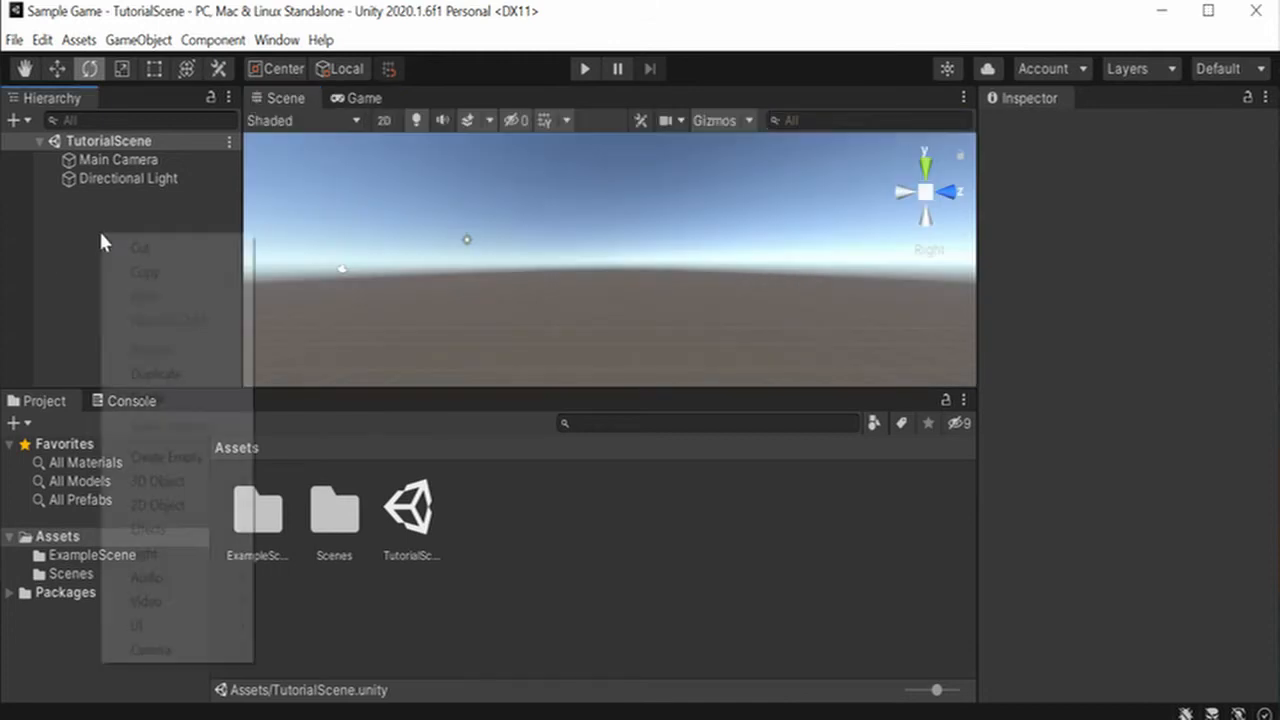
mouse_move(175, 485)
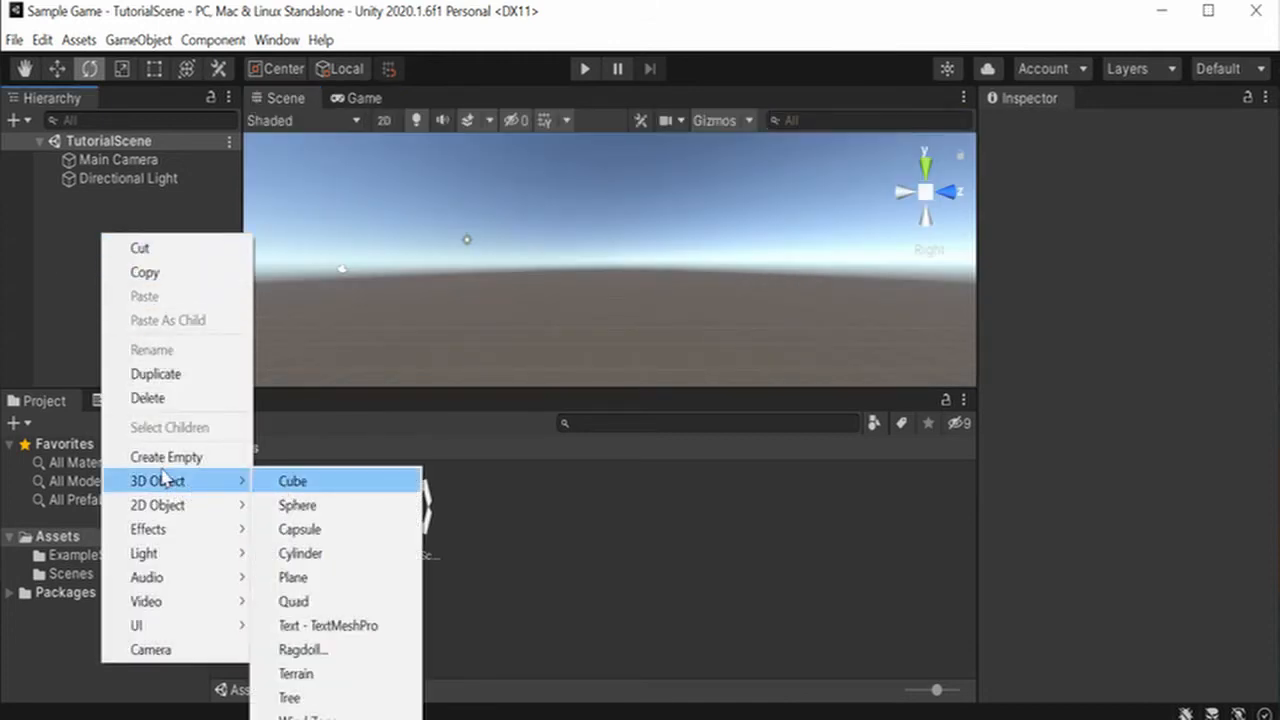
click(60, 228)
right_click(71, 220)
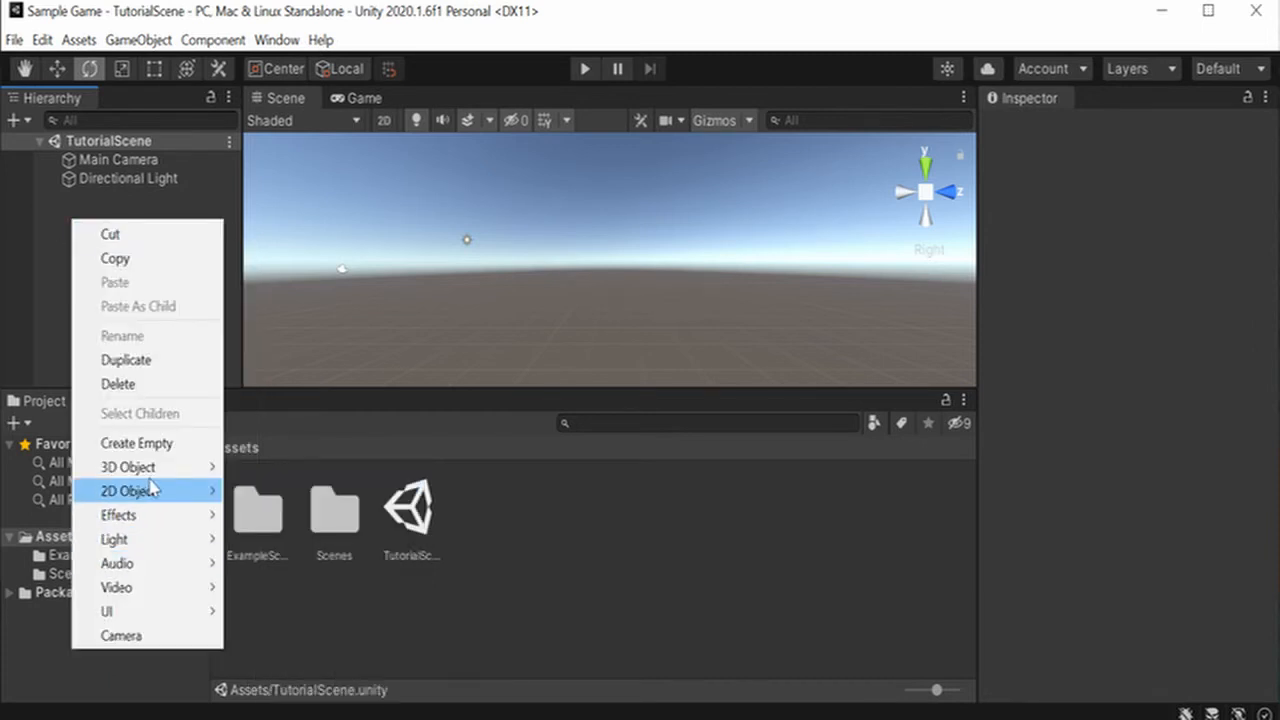
mouse_move(165, 469)
click(278, 473)
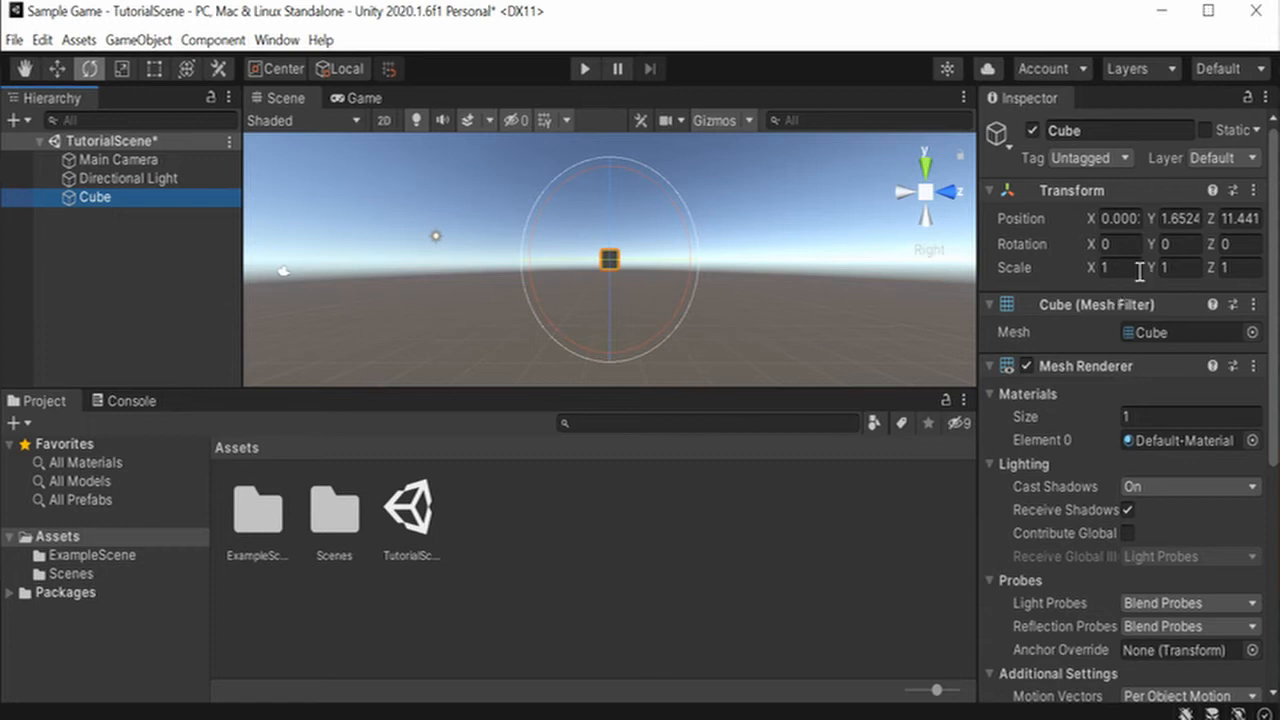
Step: Compare how the cube appears in the Game view and in the Scene view
click(1016, 271)
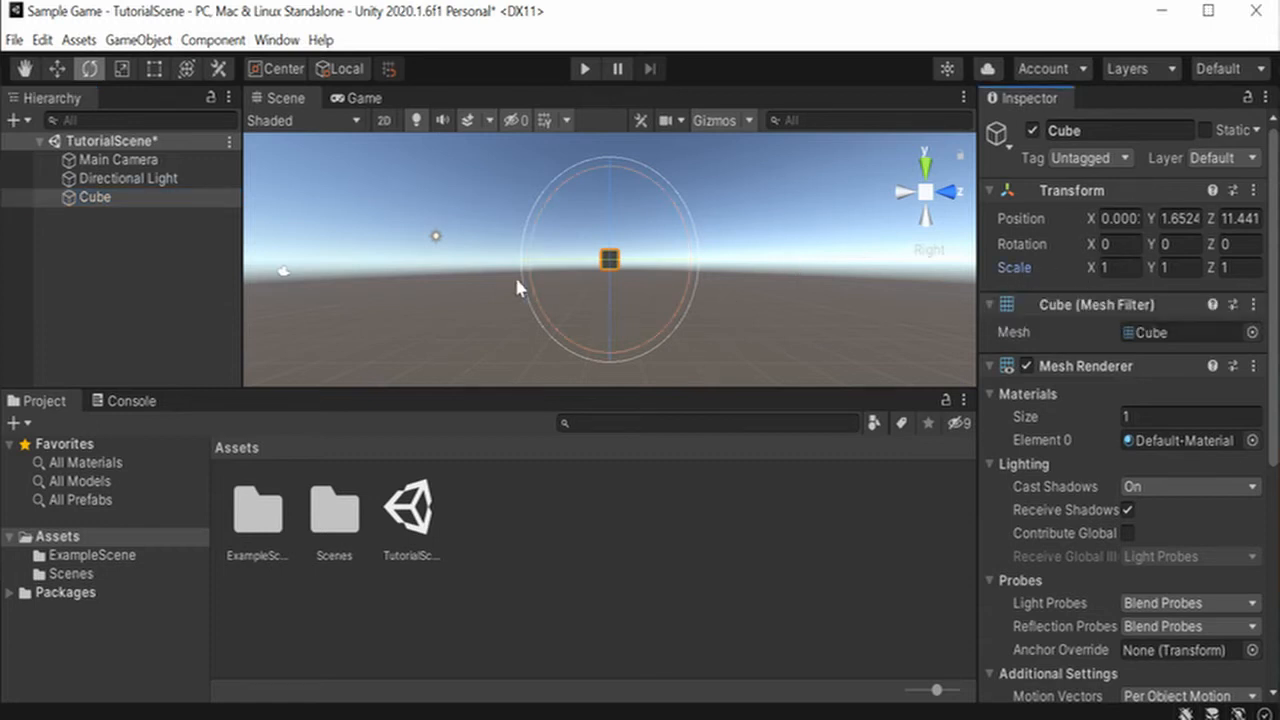
scroll(568, 276, down, 9)
click(355, 98)
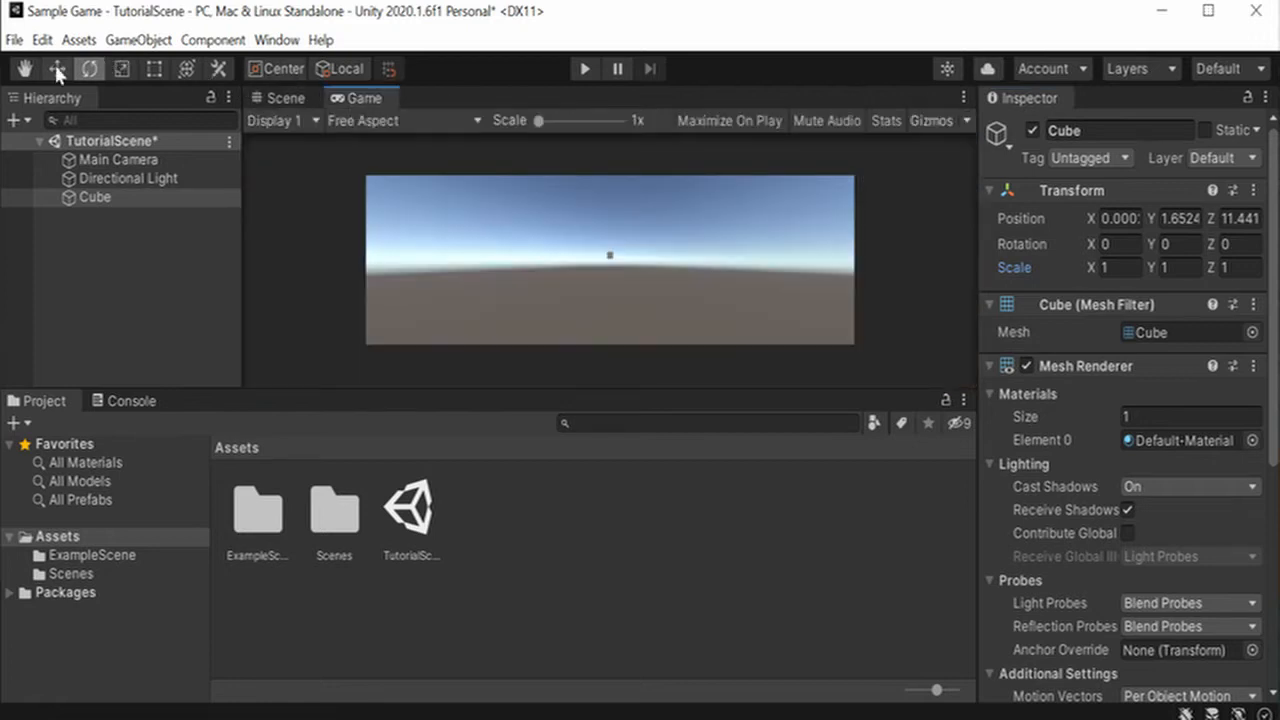
click(280, 98)
click(355, 104)
click(264, 97)
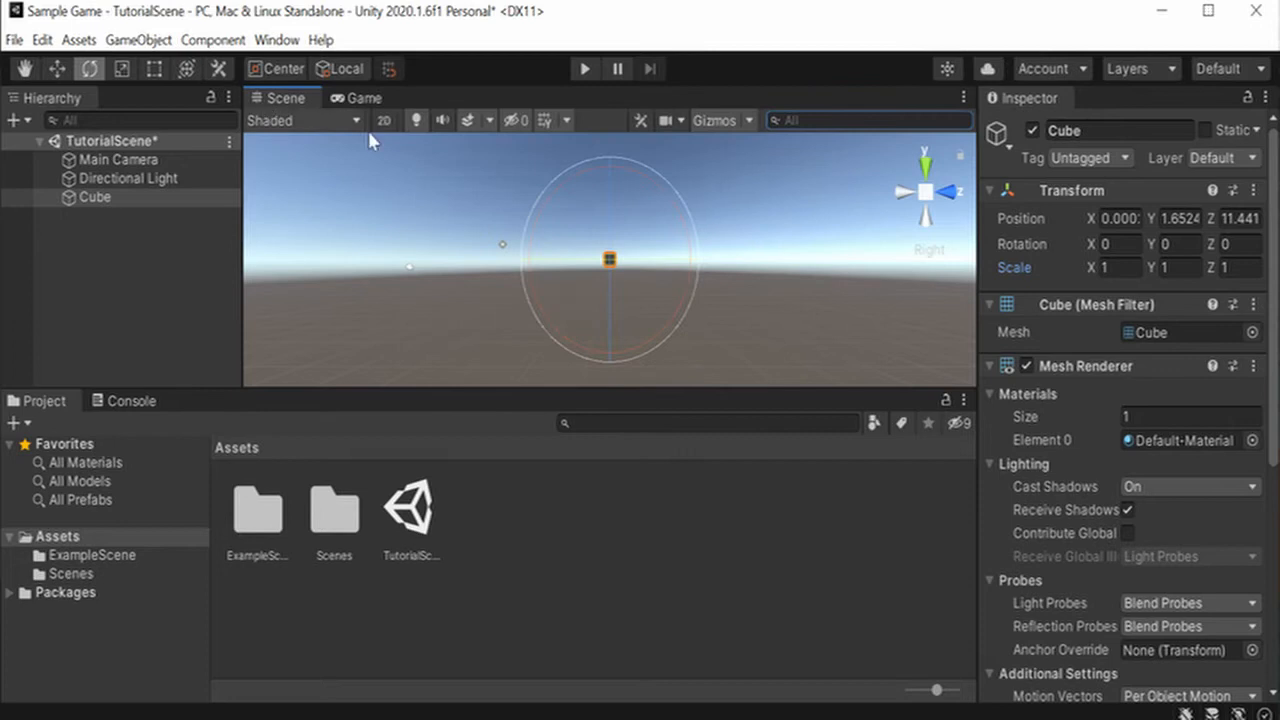
Step: Add a second cube as a child of Cube and move it up to Y position 3
right_click(111, 195)
mouse_move(177, 449)
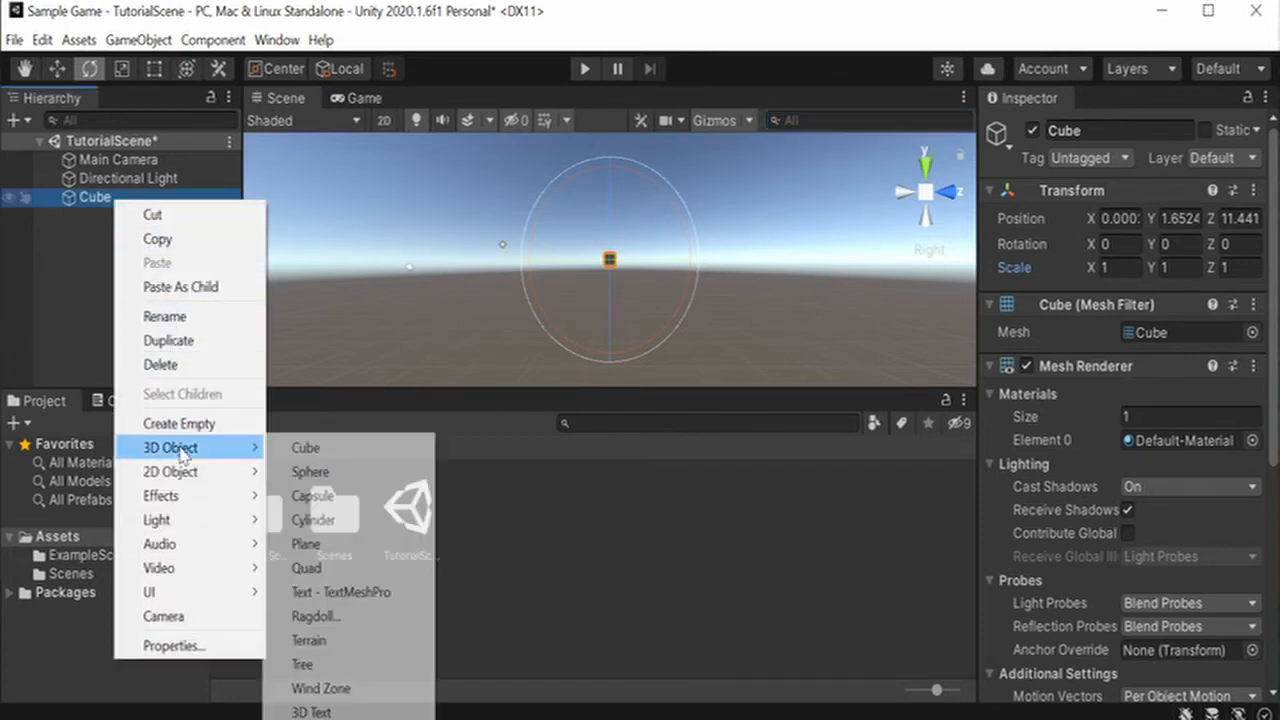
click(309, 450)
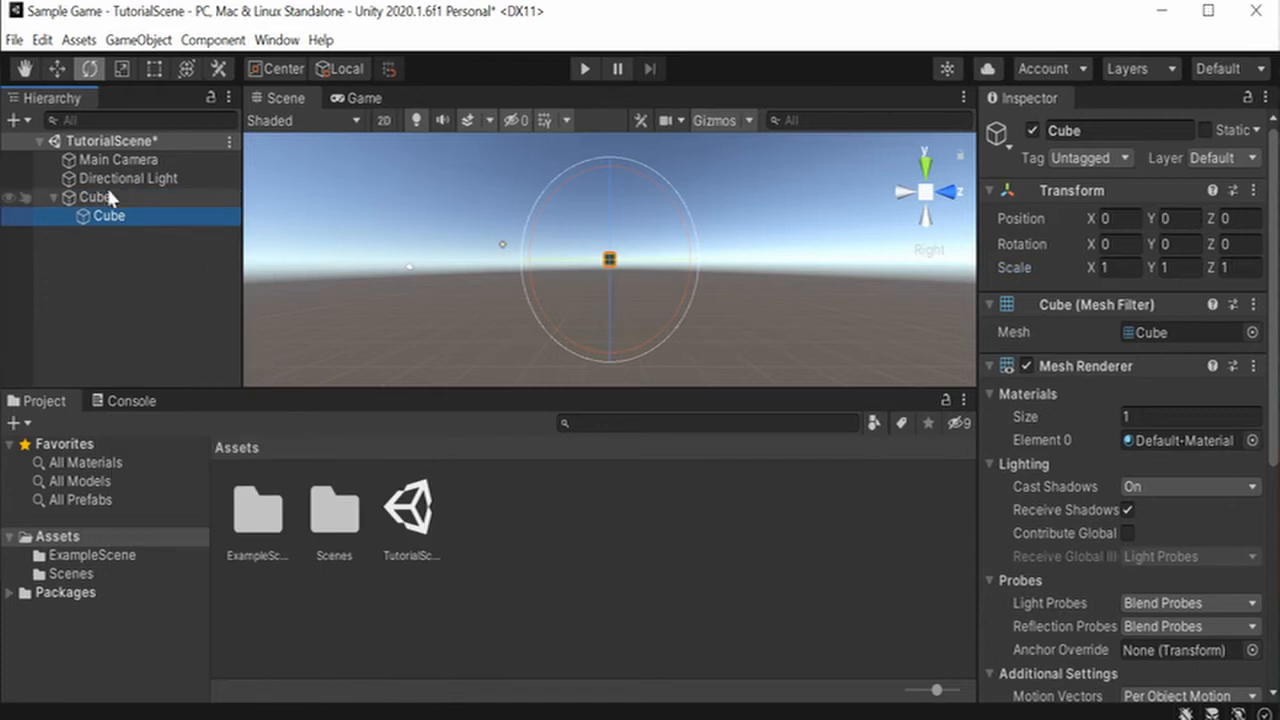
click(62, 68)
drag(610, 168, 611, 142)
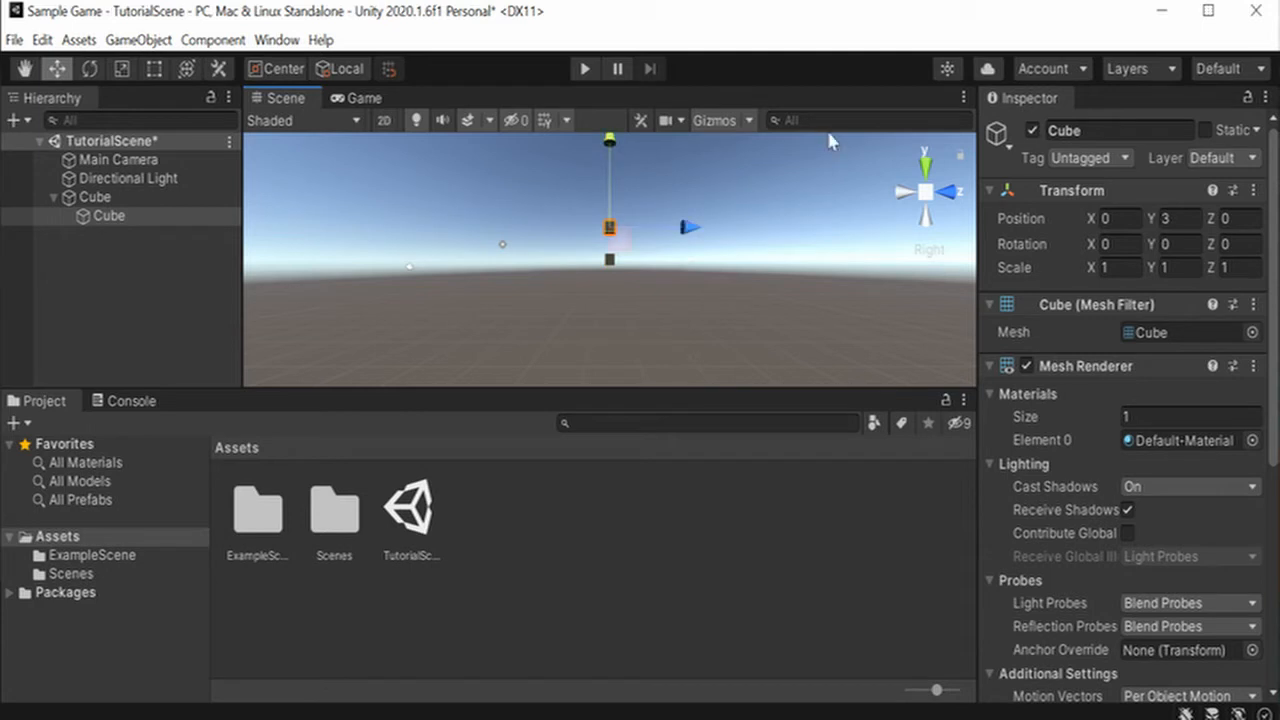
Step: Rename the child cube as Cube2
click(1065, 130)
double_click(1068, 130)
text(Cube)
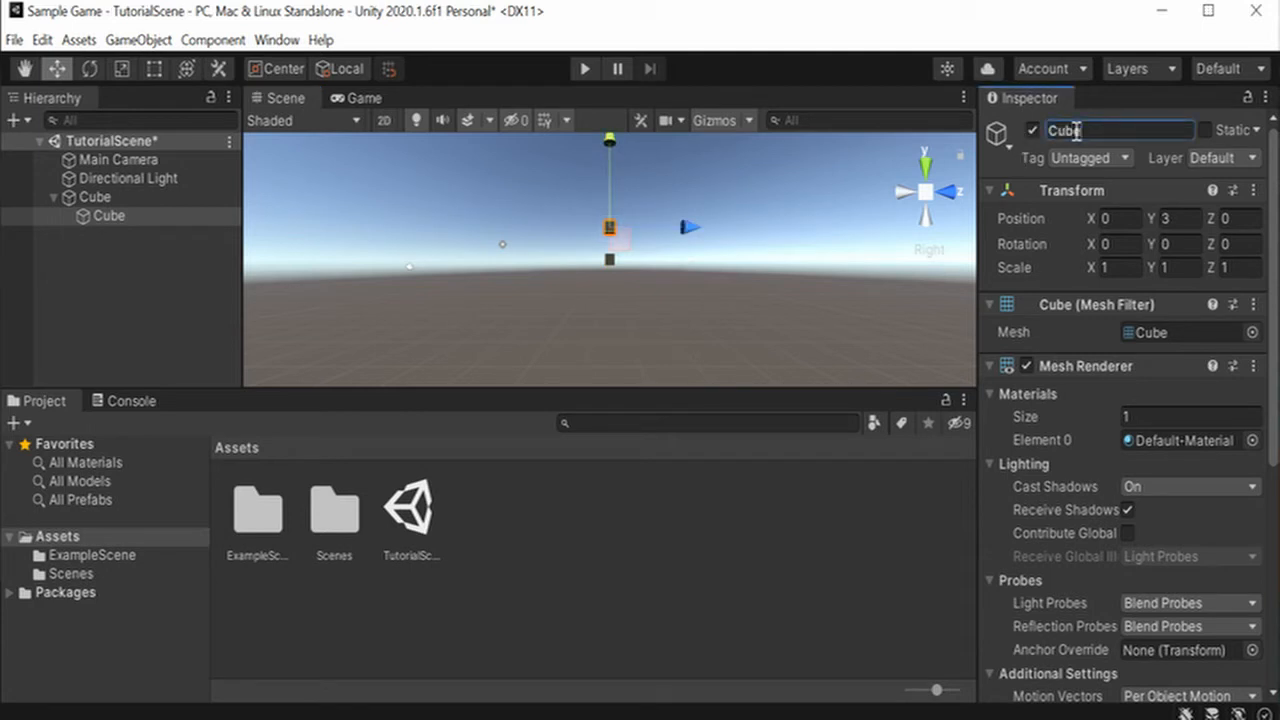
text(2)
key(Return)
Step: Rotate Cube2 freehand to about X 45.8, Y 41.7, Z -154 and check it in the Game view
click(90, 68)
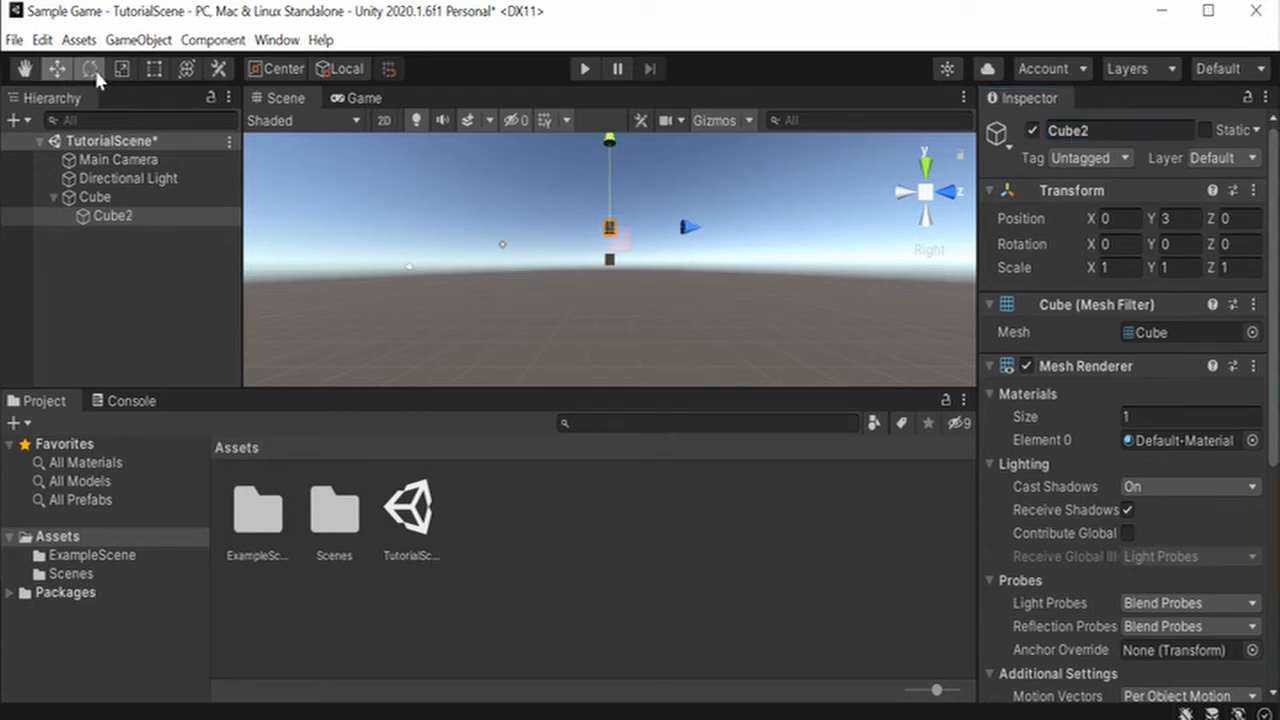
drag(650, 151, 625, 389)
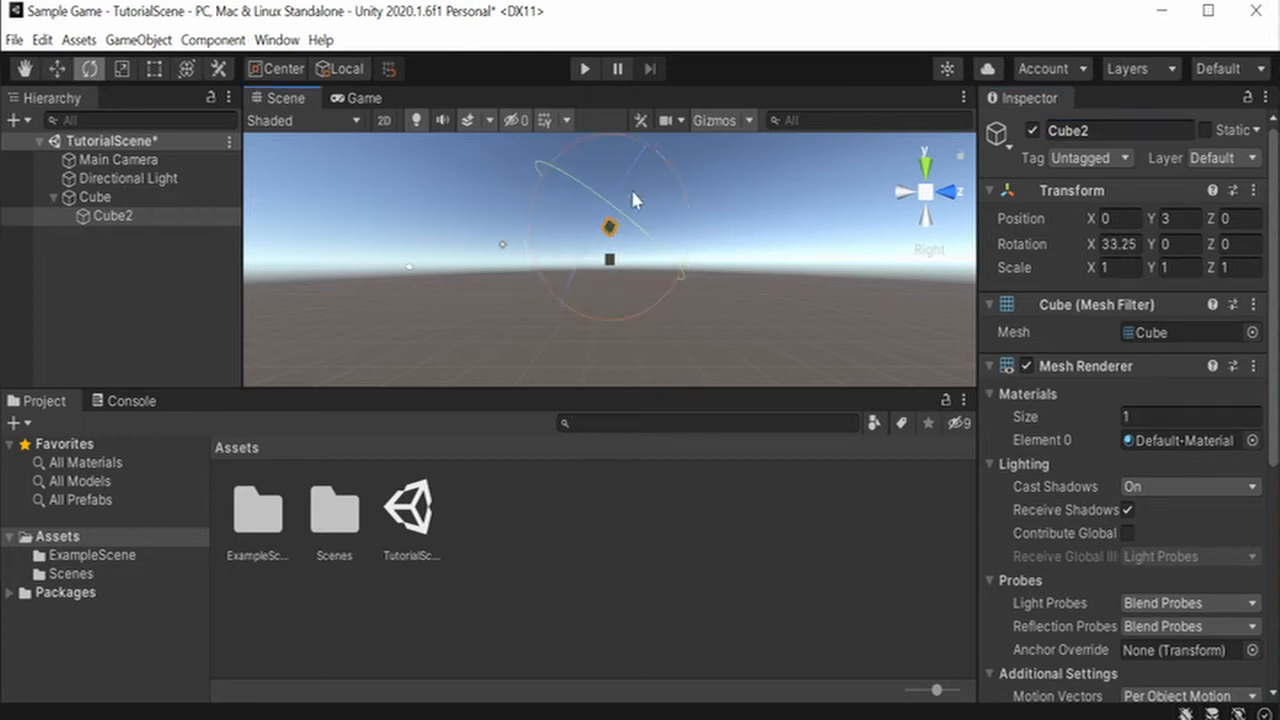
drag(632, 191, 430, 220)
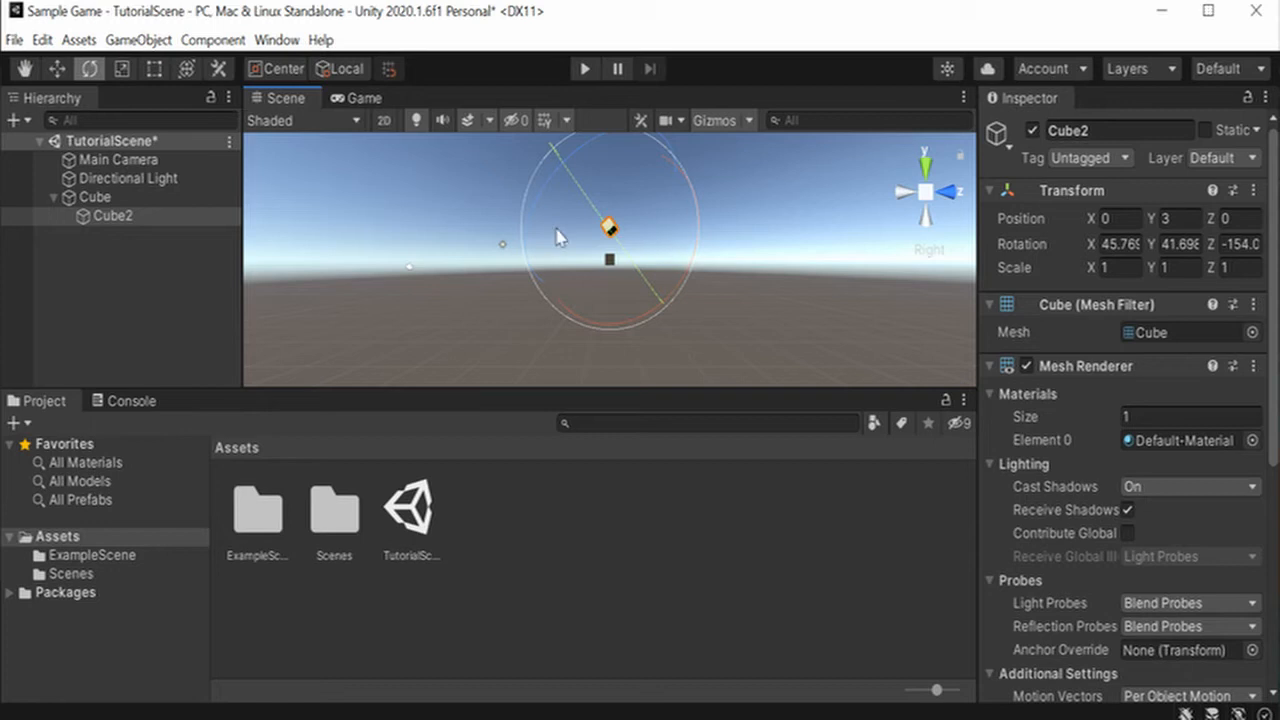
click(360, 98)
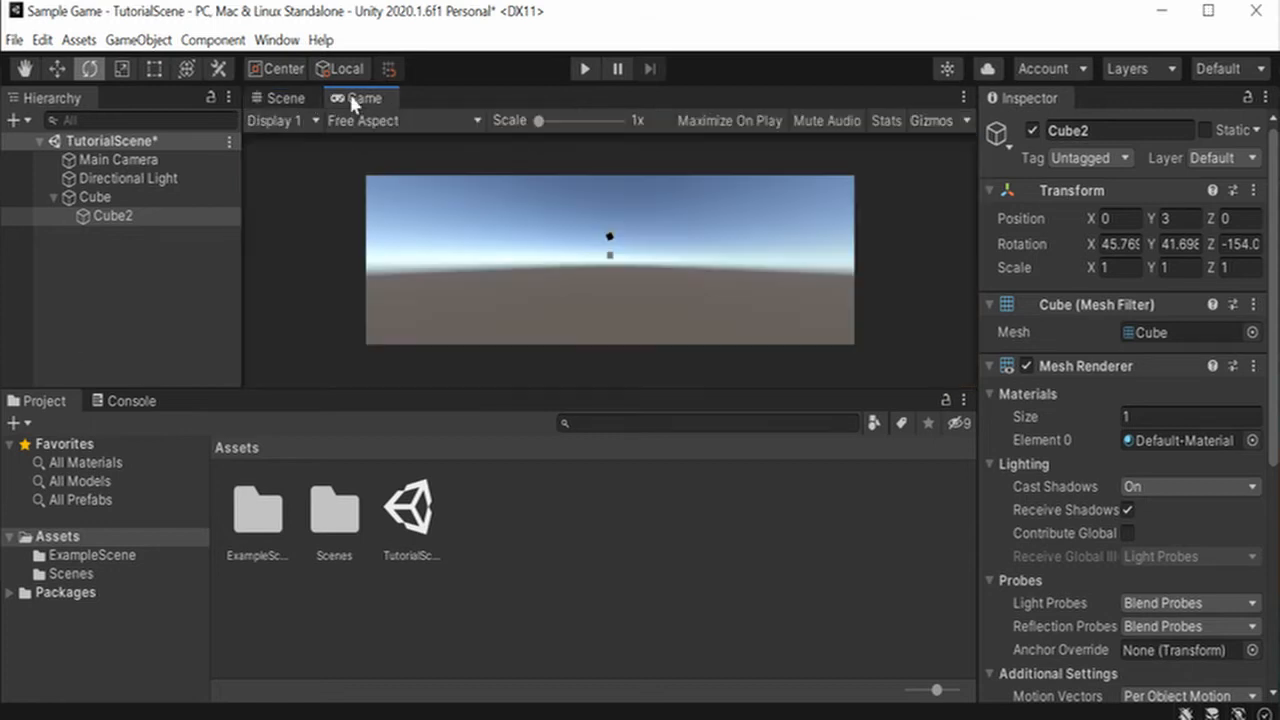
click(262, 97)
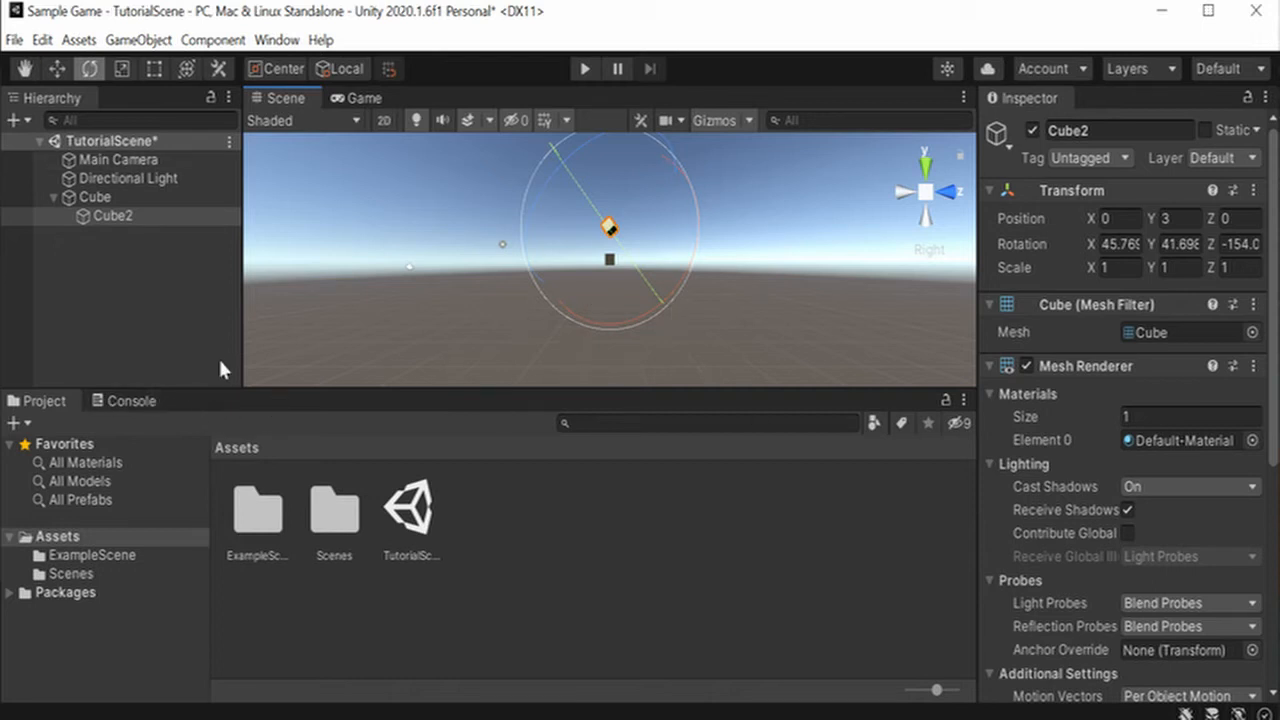
Step: Select the parent Cube and dock an Animation window beside the Project and Console windows
click(88, 197)
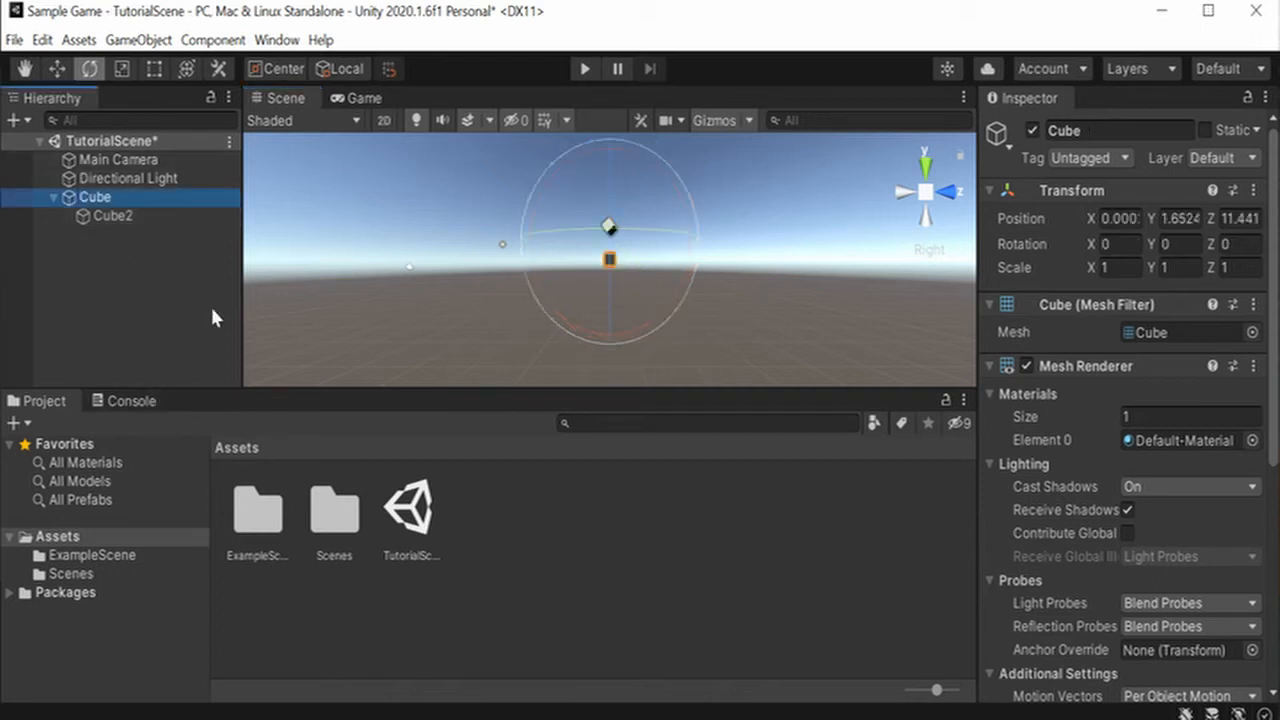
right_click(202, 398)
mouse_move(240, 452)
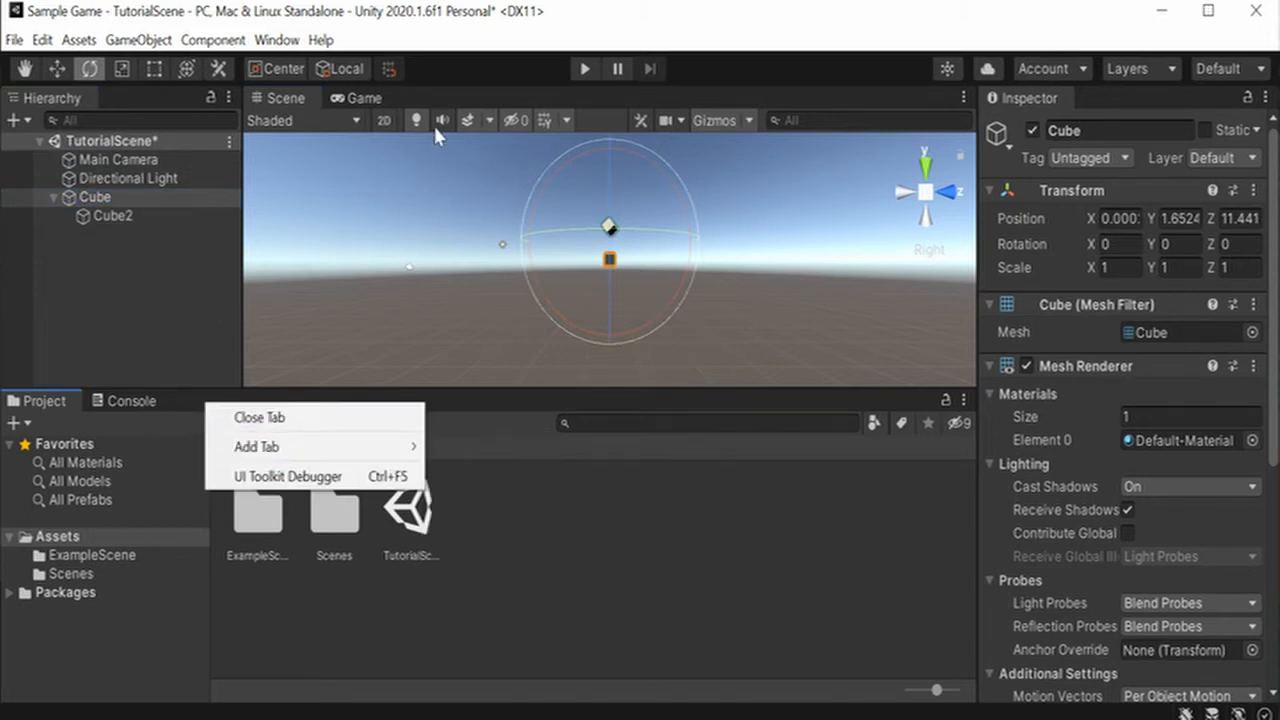
right_click(448, 94)
right_click(448, 94)
click(1153, 95)
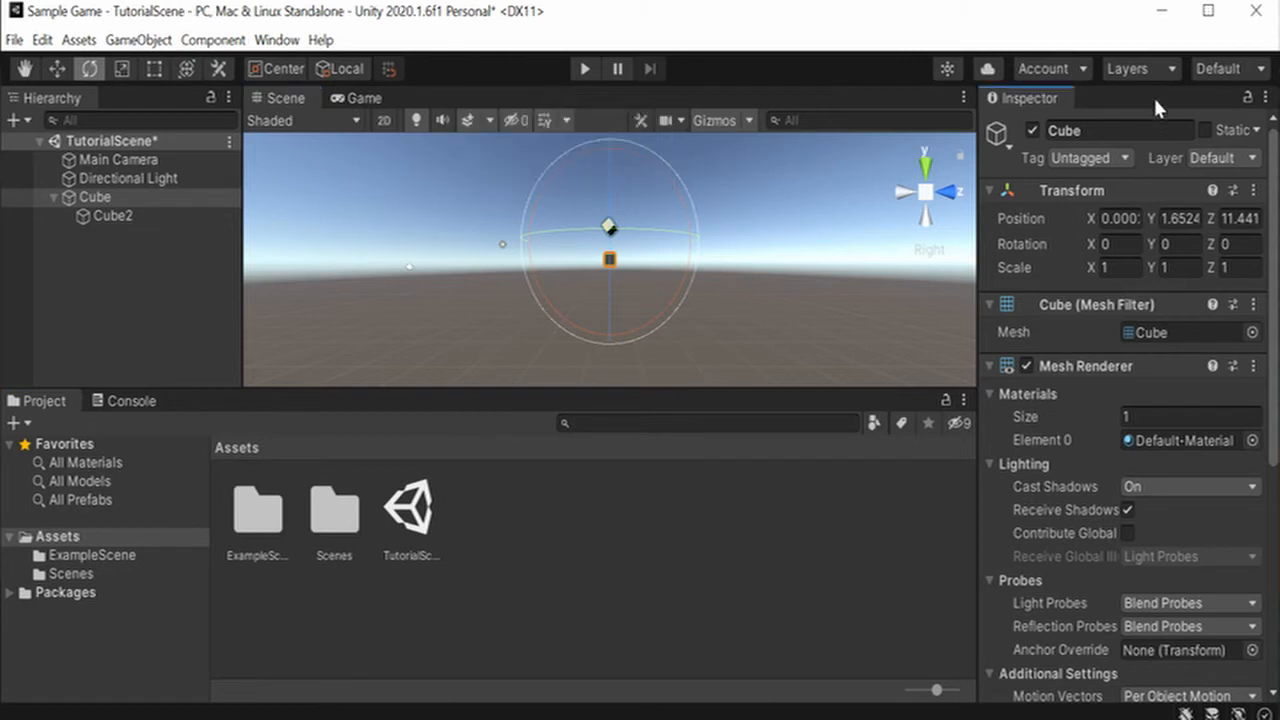
right_click(1153, 95)
right_click(298, 400)
right_click(250, 409)
mouse_move(284, 455)
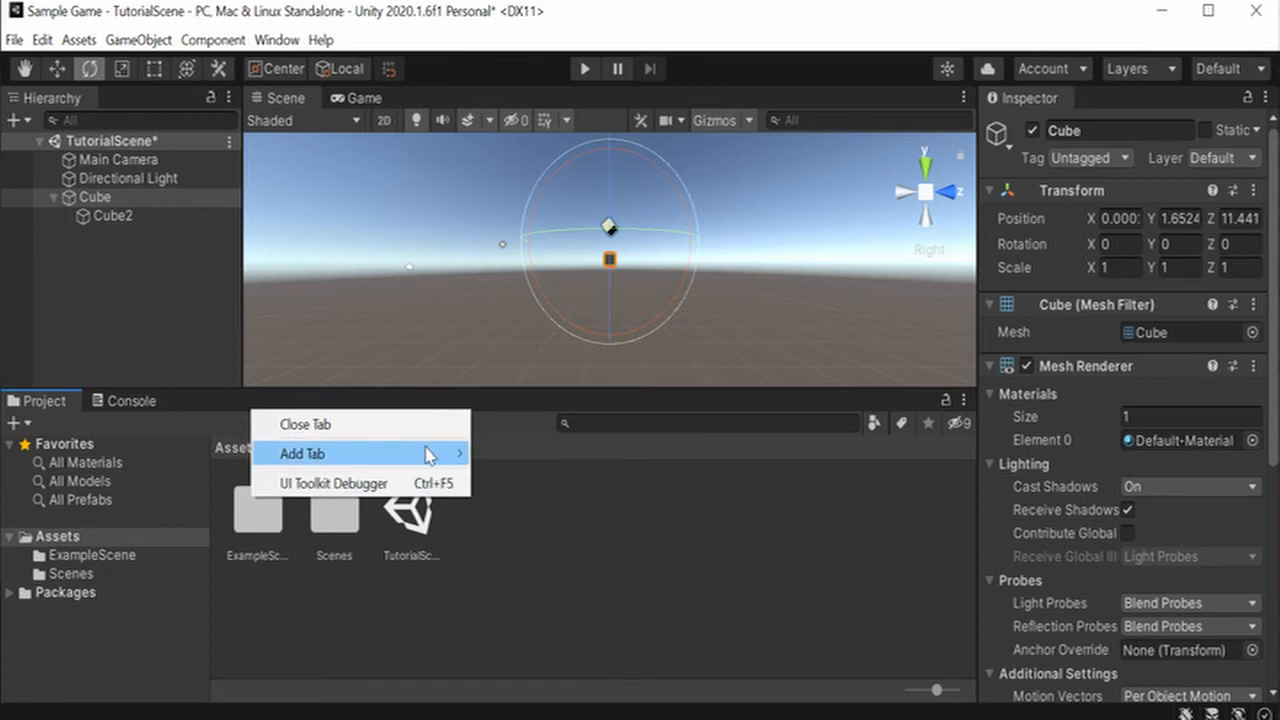
click(535, 597)
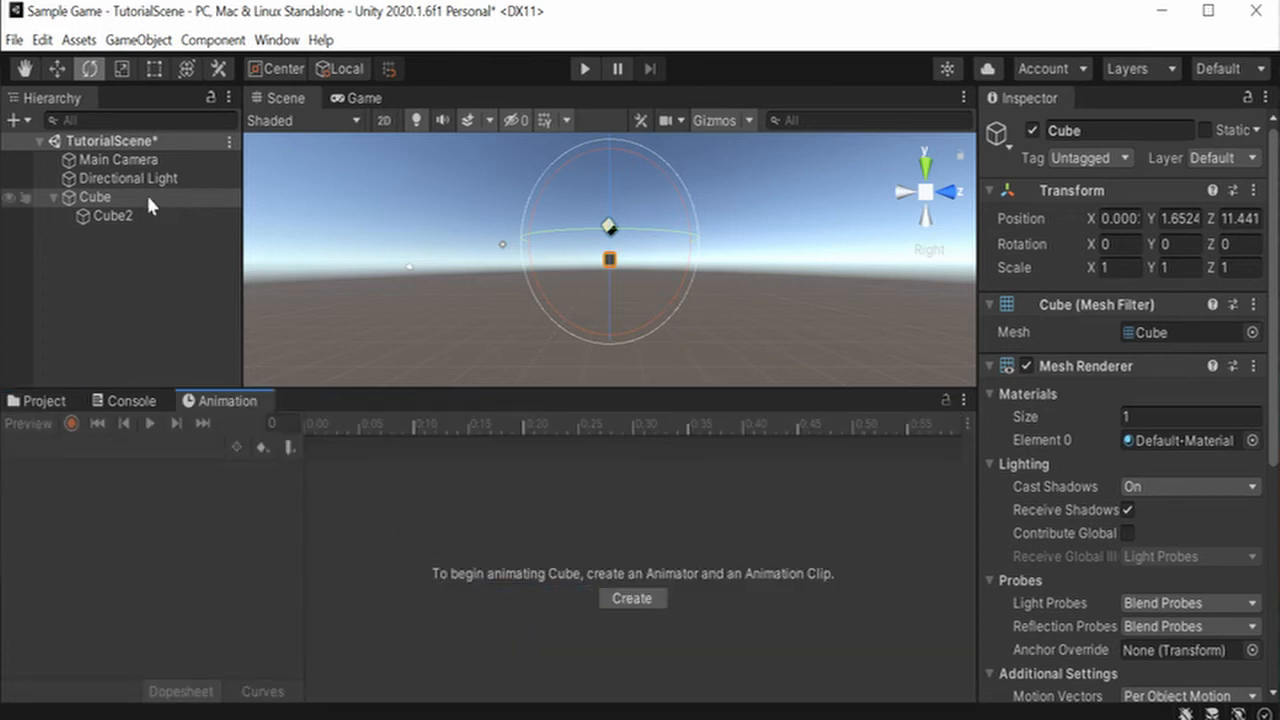
Step: Create an animation clip for the parent Cube and save it as CubeAnim in the Assets folder
click(111, 198)
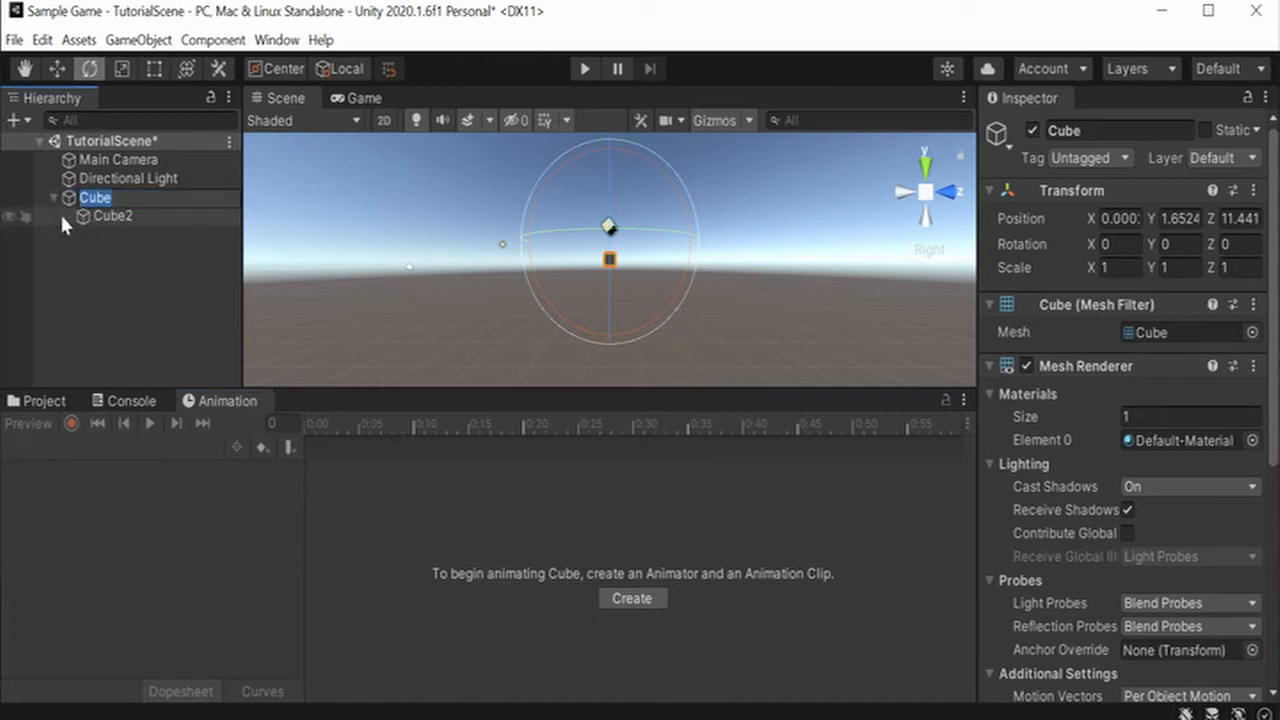
click(117, 215)
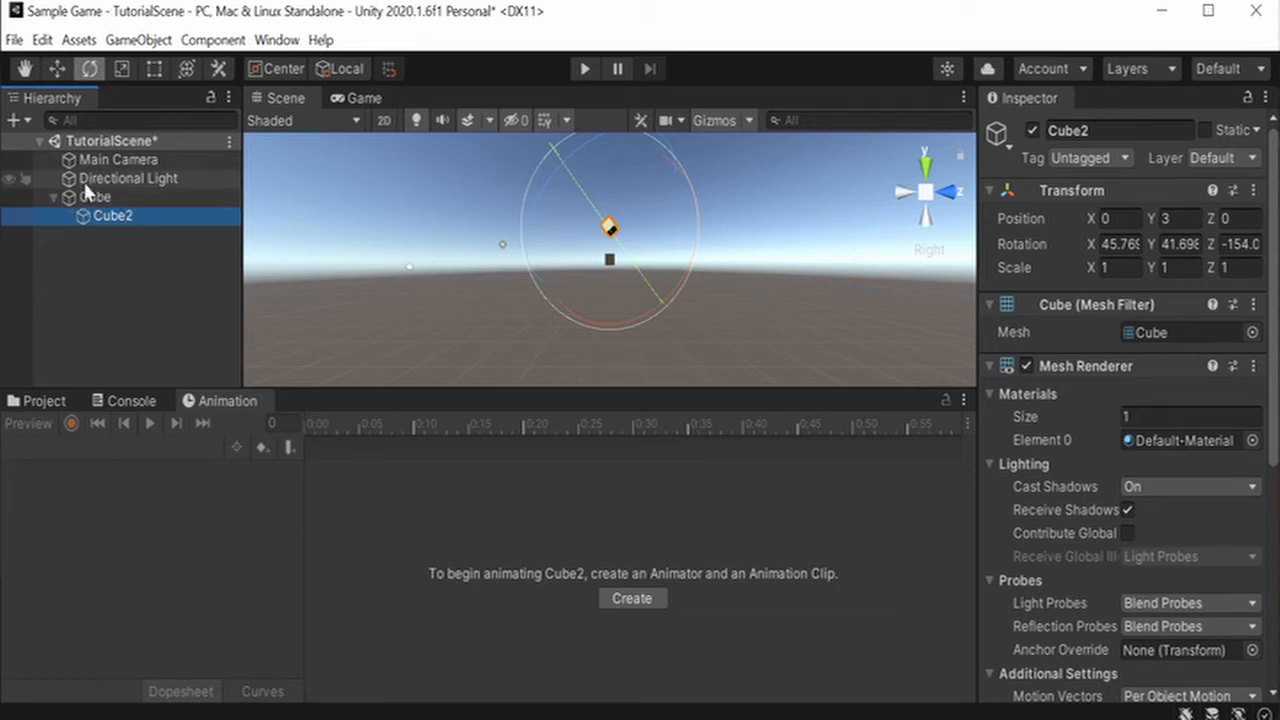
click(108, 198)
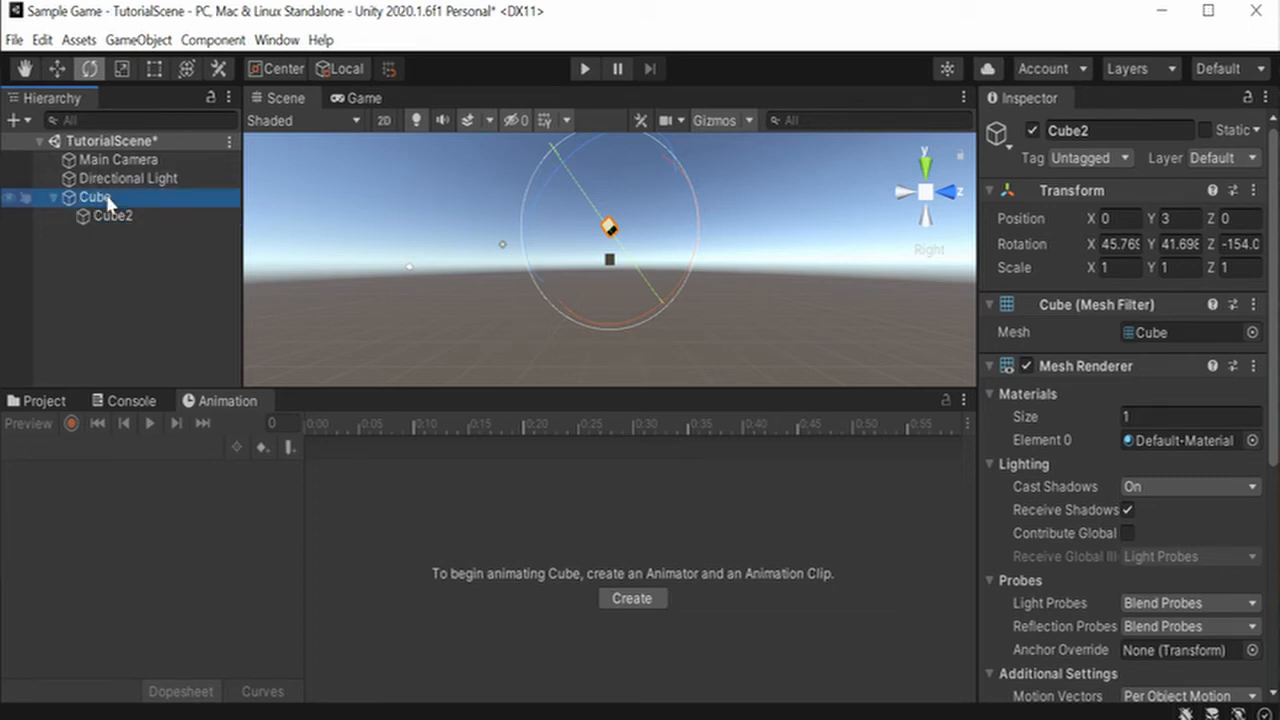
click(629, 600)
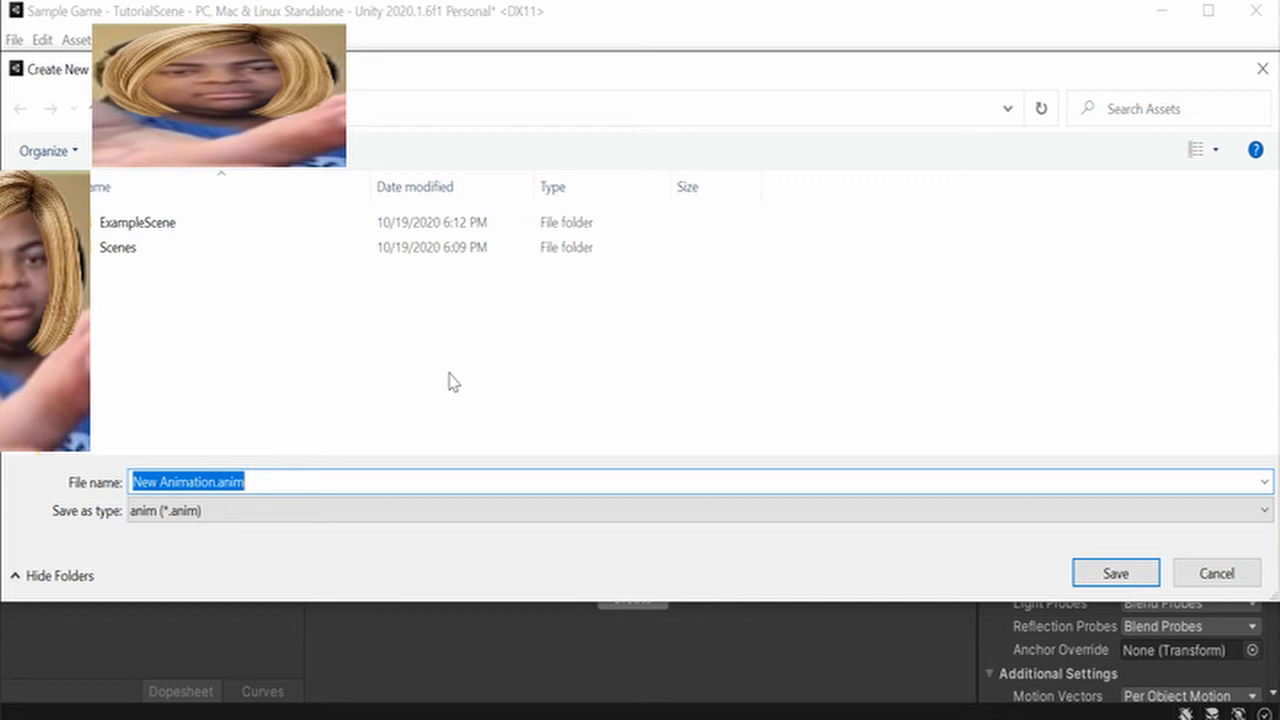
text(CubeAnim)
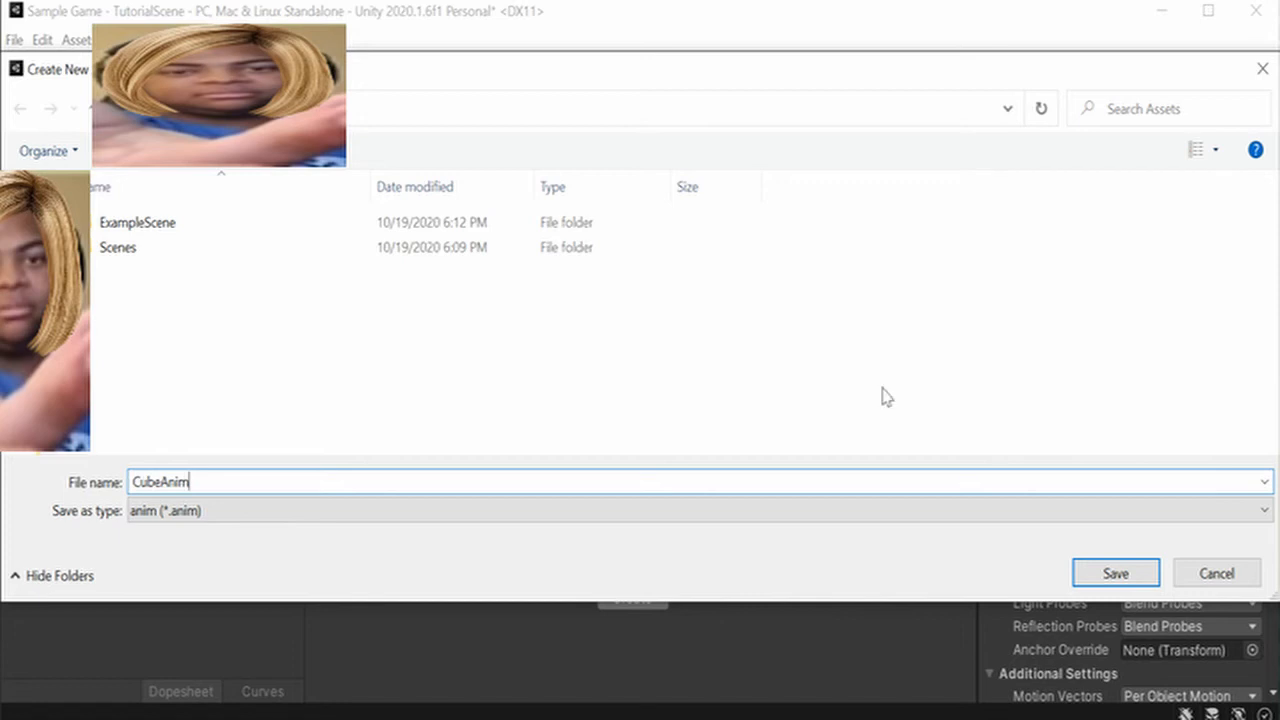
click(1126, 578)
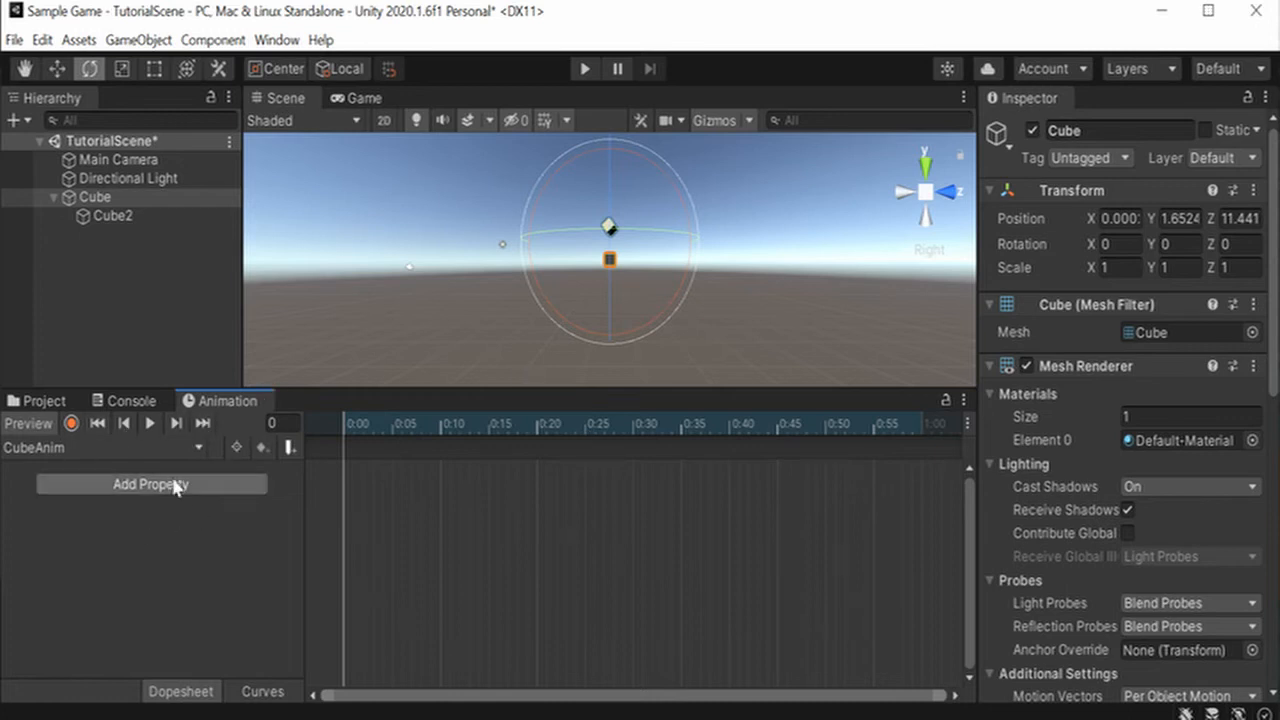
Step: Try the CubeAnim playback controls: play and stop the clip, scrub the timeline back to frame 0, and go to the clip's end
drag(383, 455, 381, 412)
drag(303, 418, 155, 400)
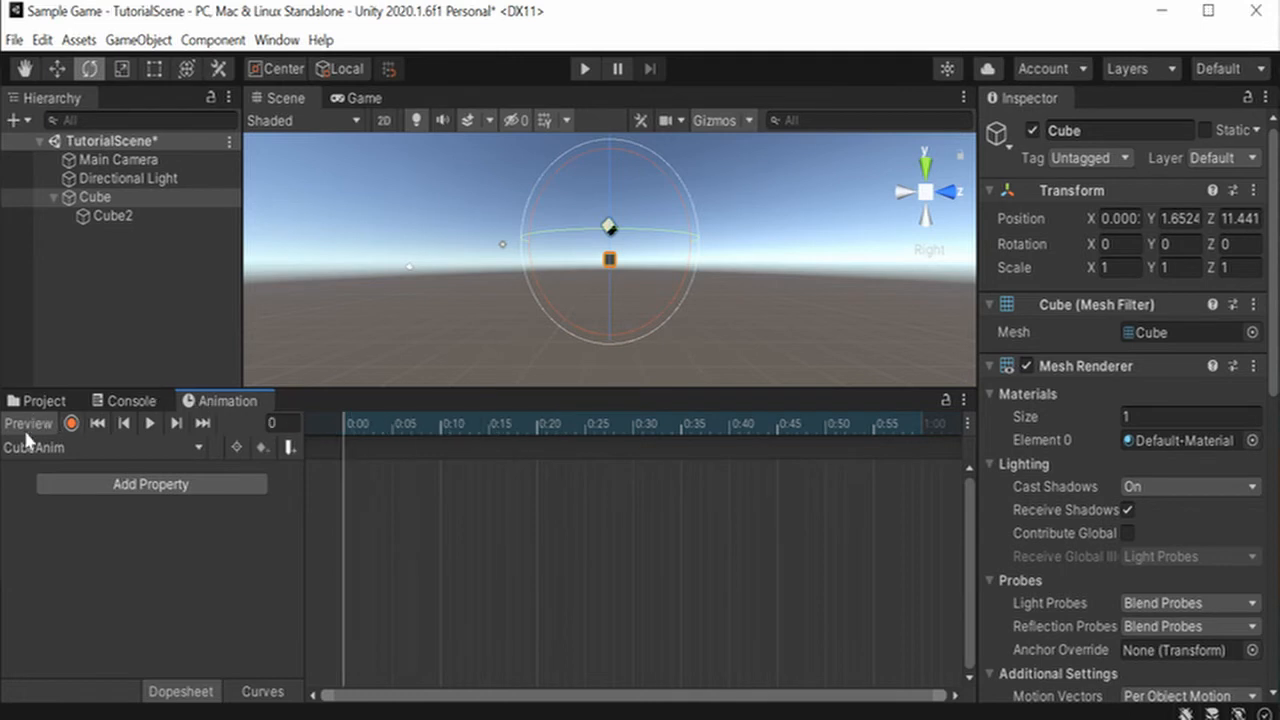
click(151, 423)
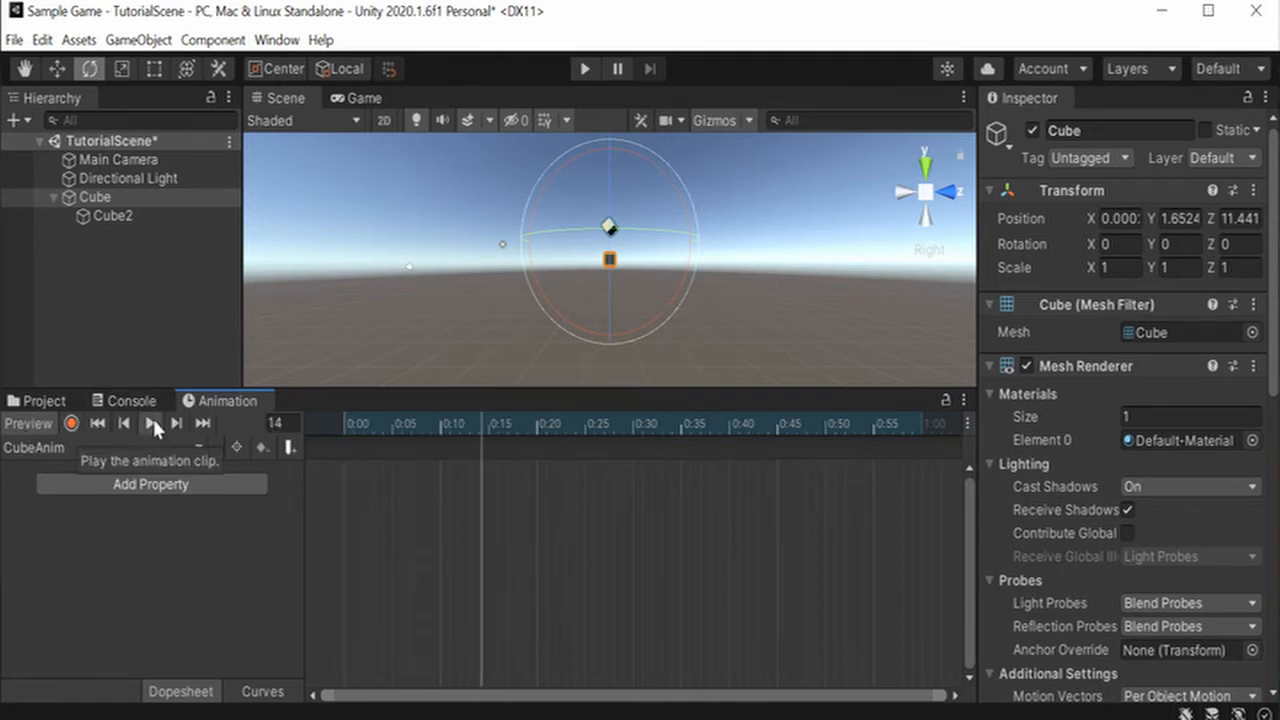
click(153, 422)
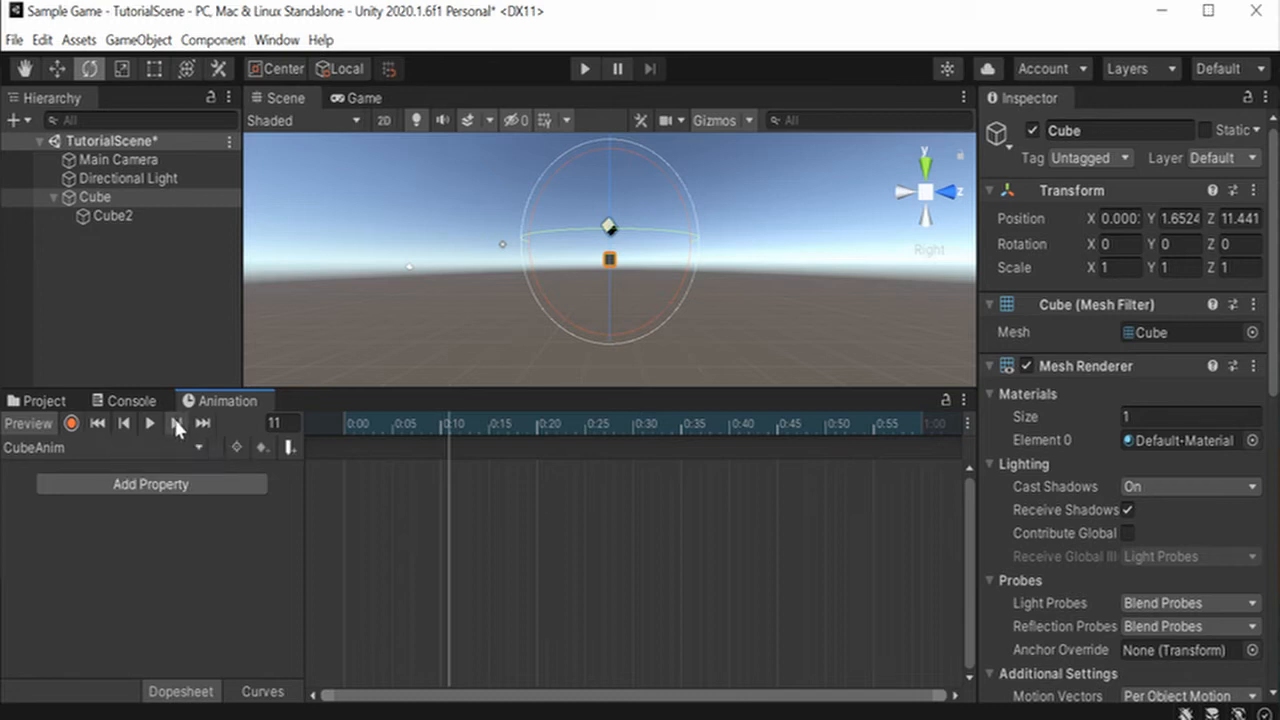
drag(460, 418, 110, 428)
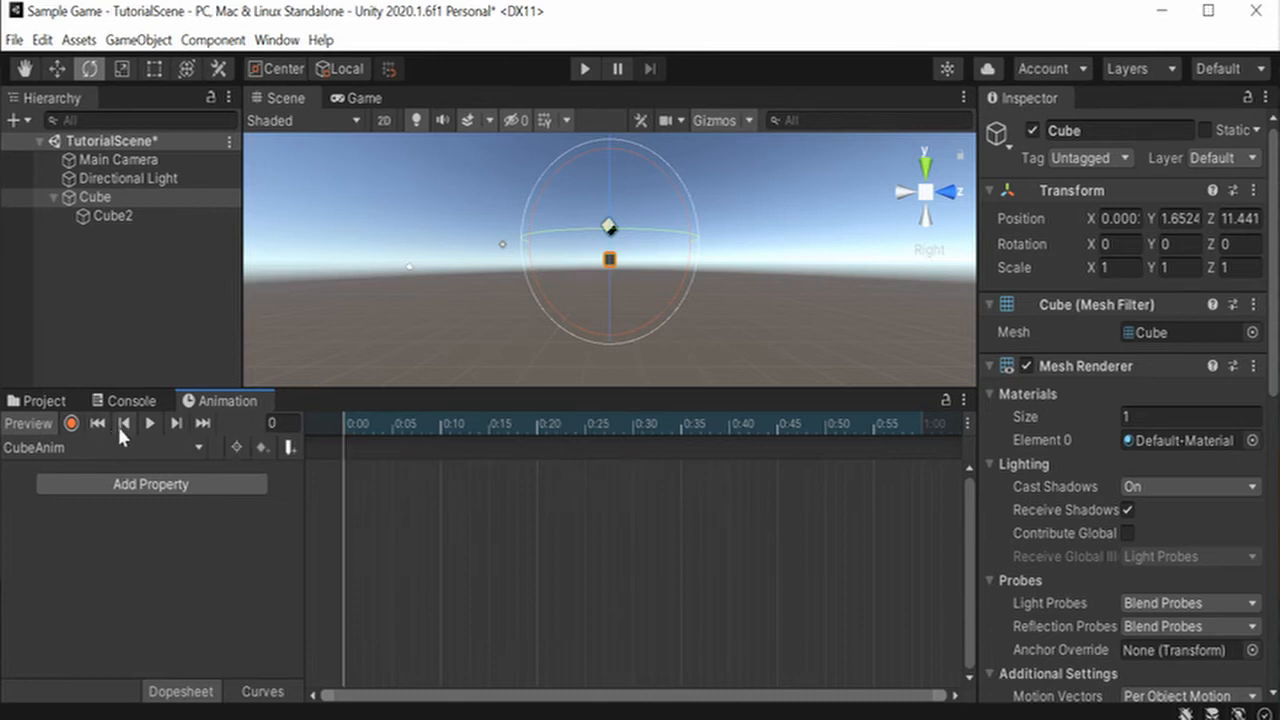
click(203, 423)
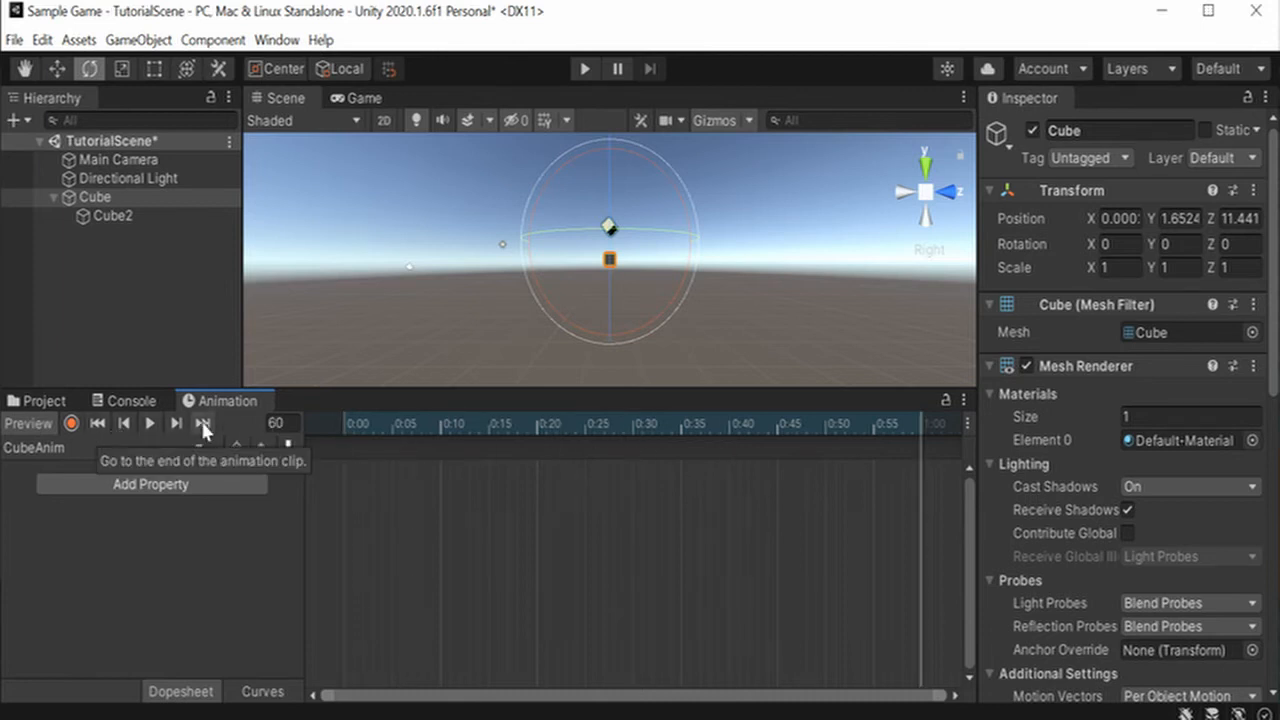
Step: Scrub through the CubeAnim timeline and return the playhead to the start of the clip
drag(834, 422, 546, 428)
click(99, 422)
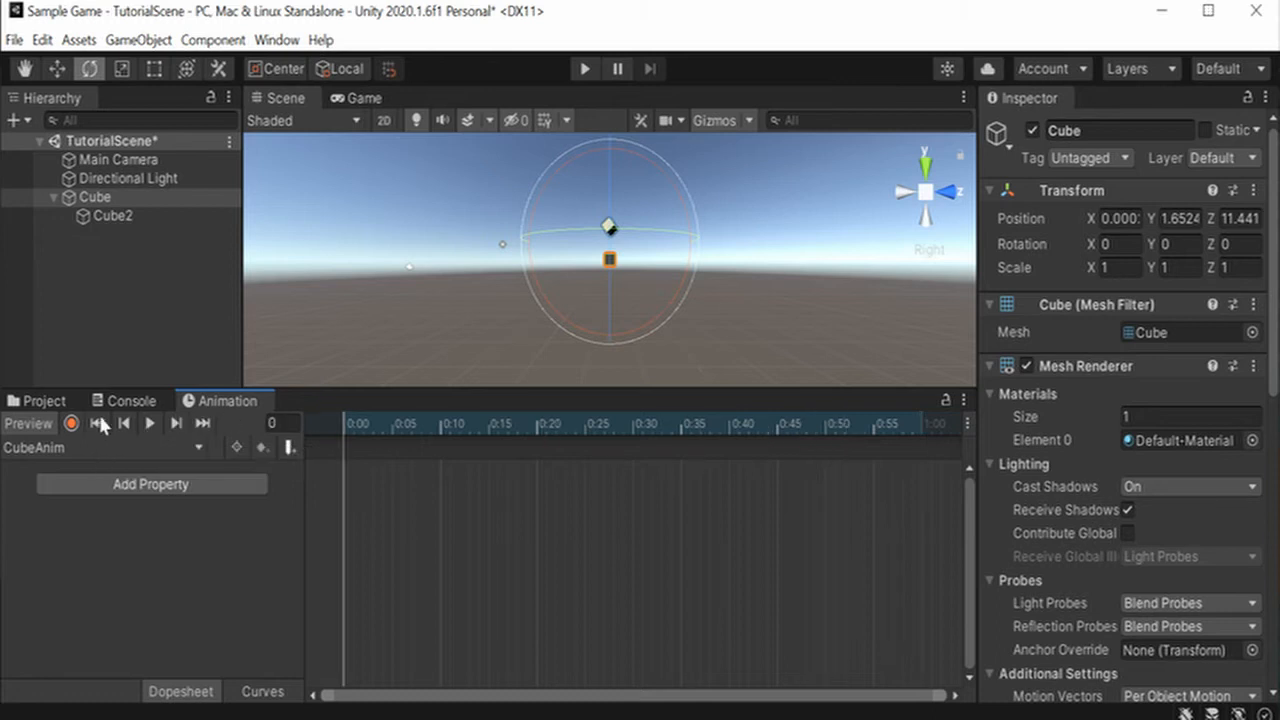
drag(360, 425, 624, 449)
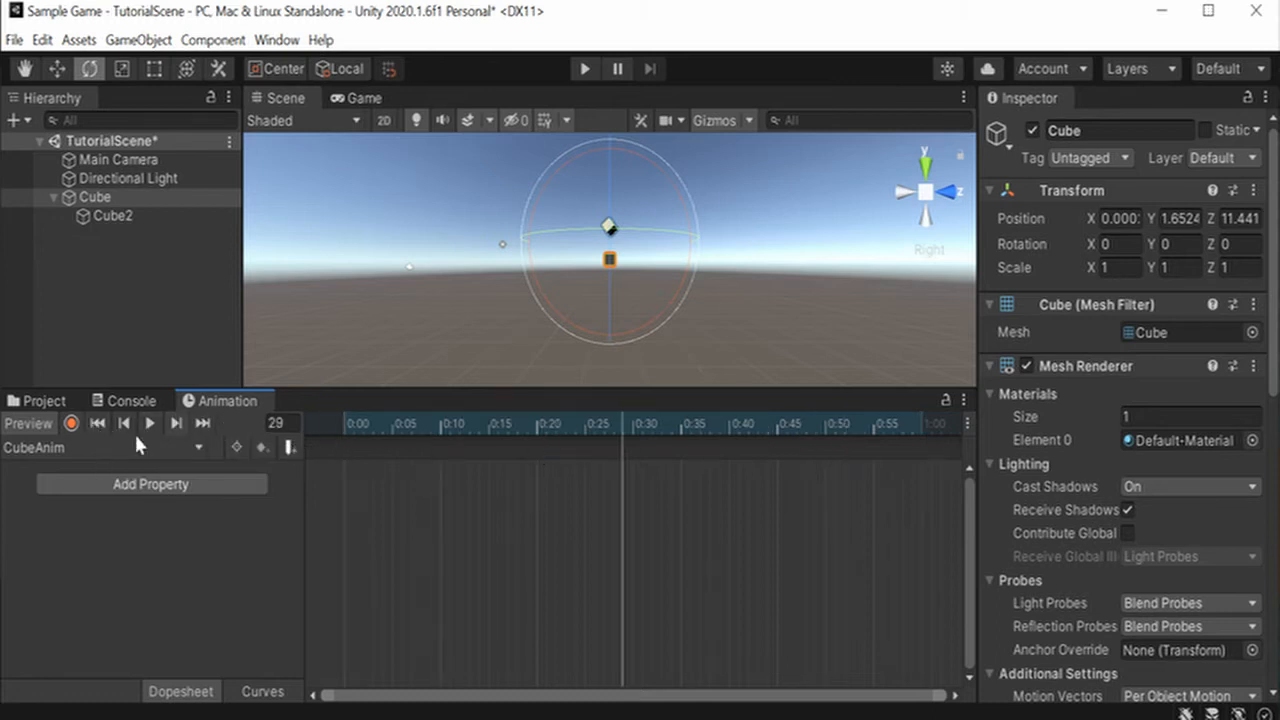
click(99, 423)
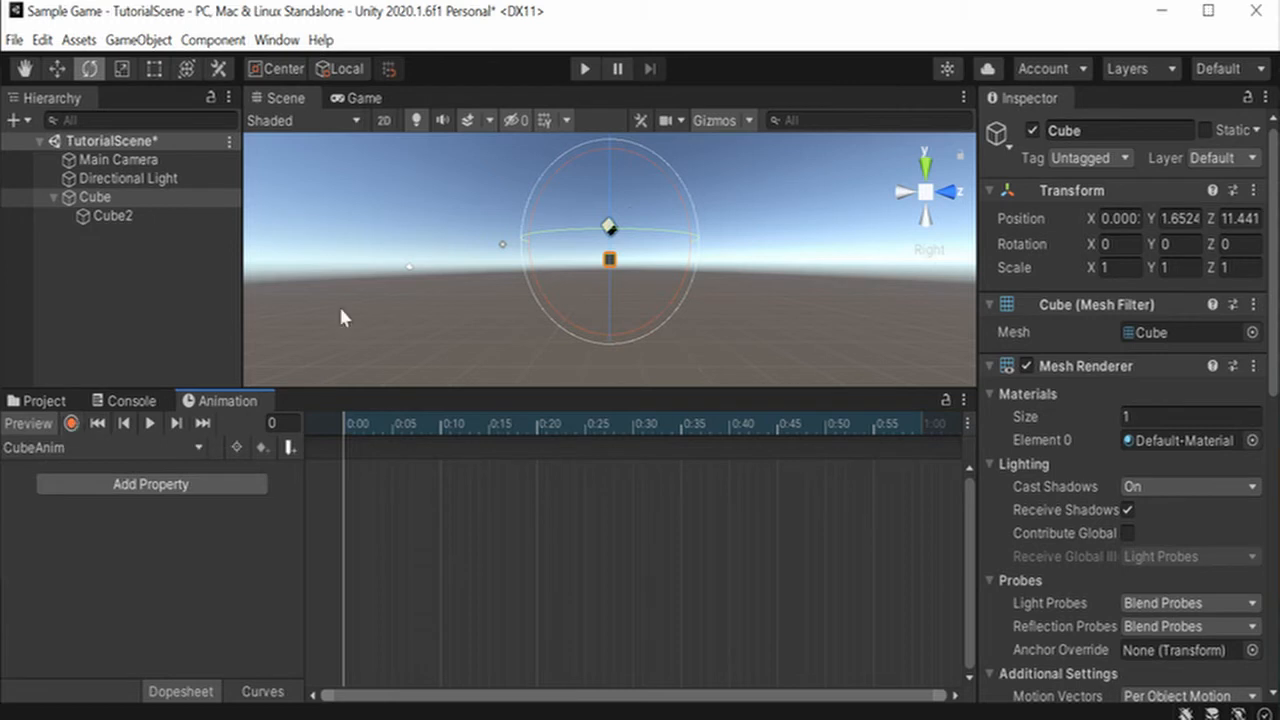
Step: Try recording a rotation keyframe for the parent Cube at frame 22, undo it, and turn recording off
click(71, 423)
drag(434, 421, 555, 425)
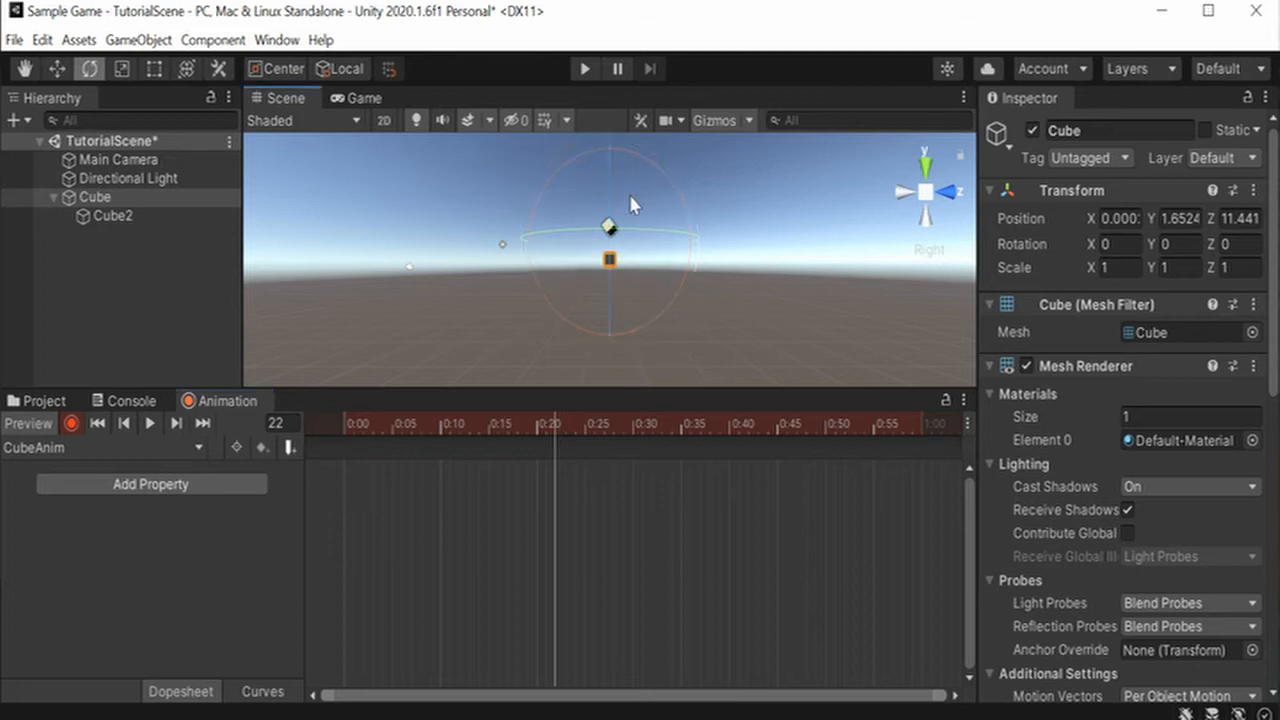
drag(628, 191, 651, 152)
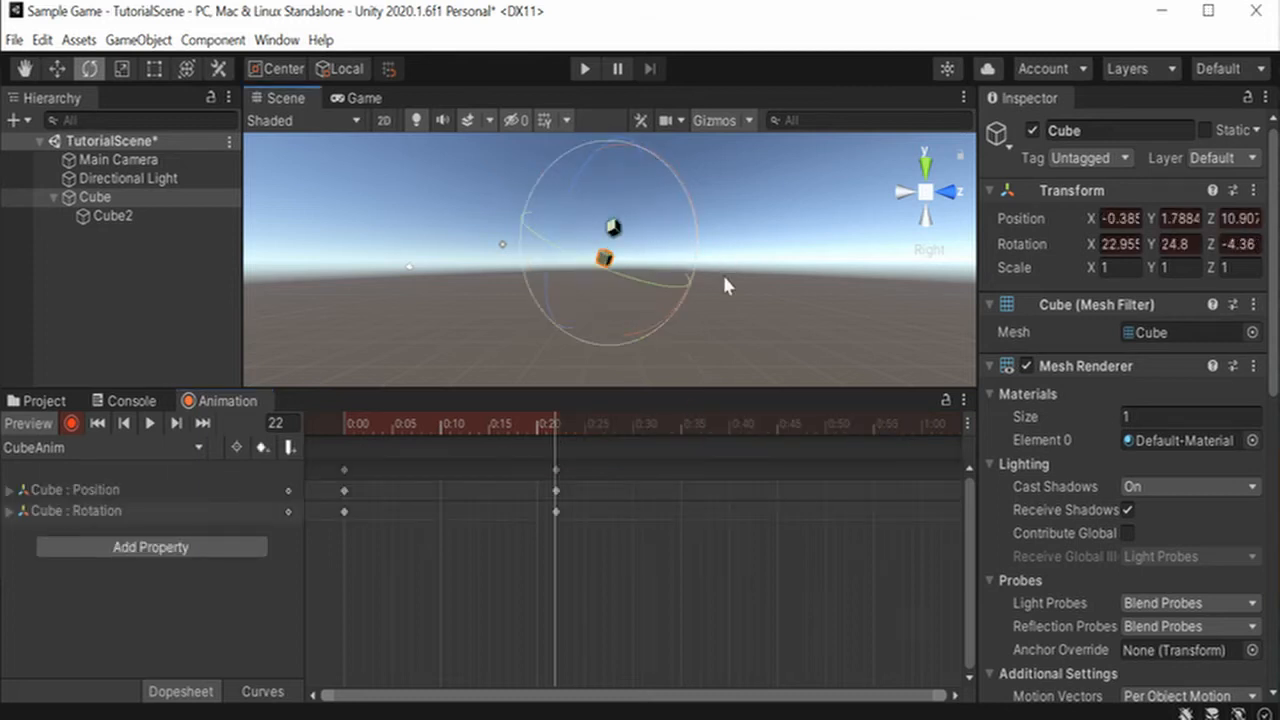
key(ctrl+z)
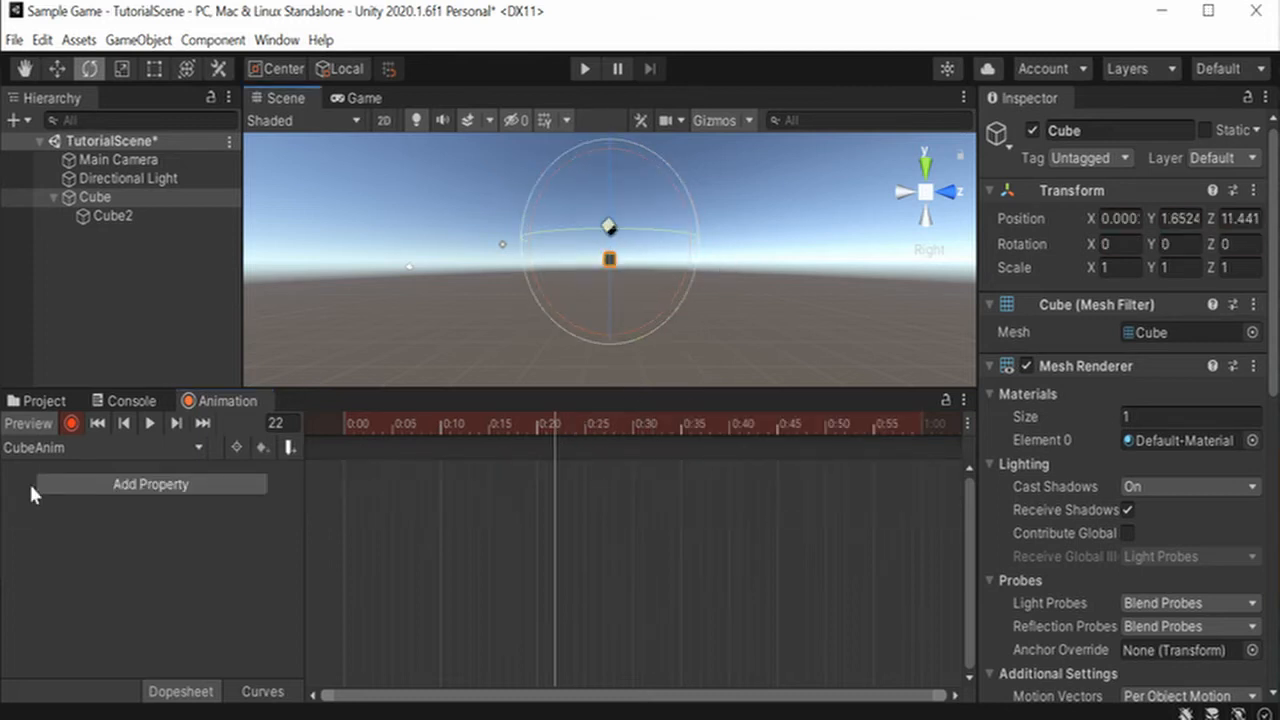
click(70, 423)
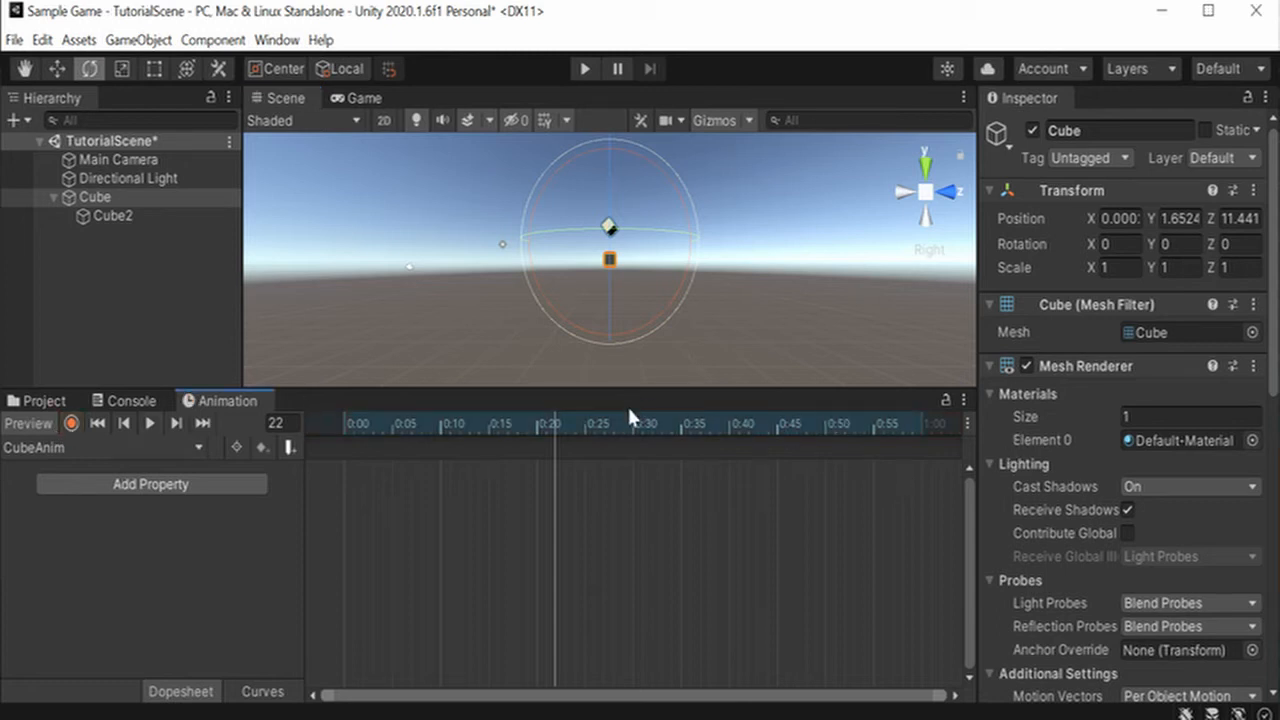
Step: Record a position keyframe at frame 30 with the parent Cube moved up to about Y 6.09
drag(629, 412, 631, 440)
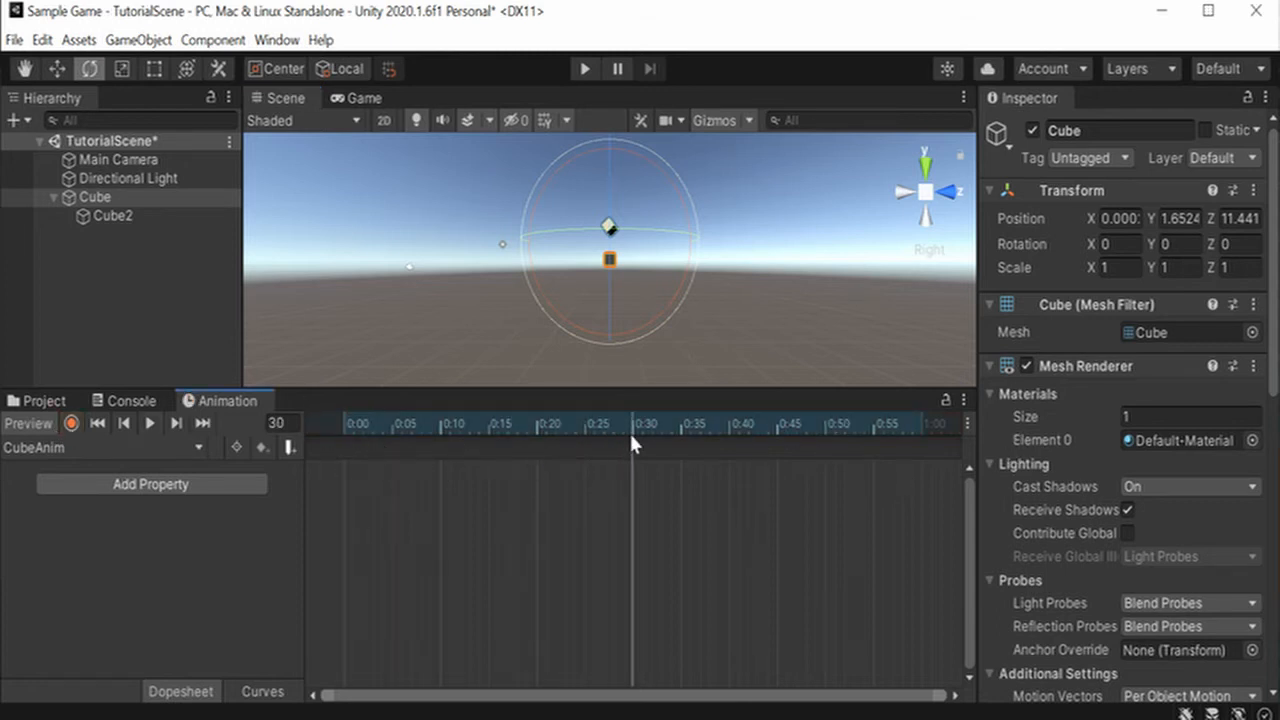
click(70, 423)
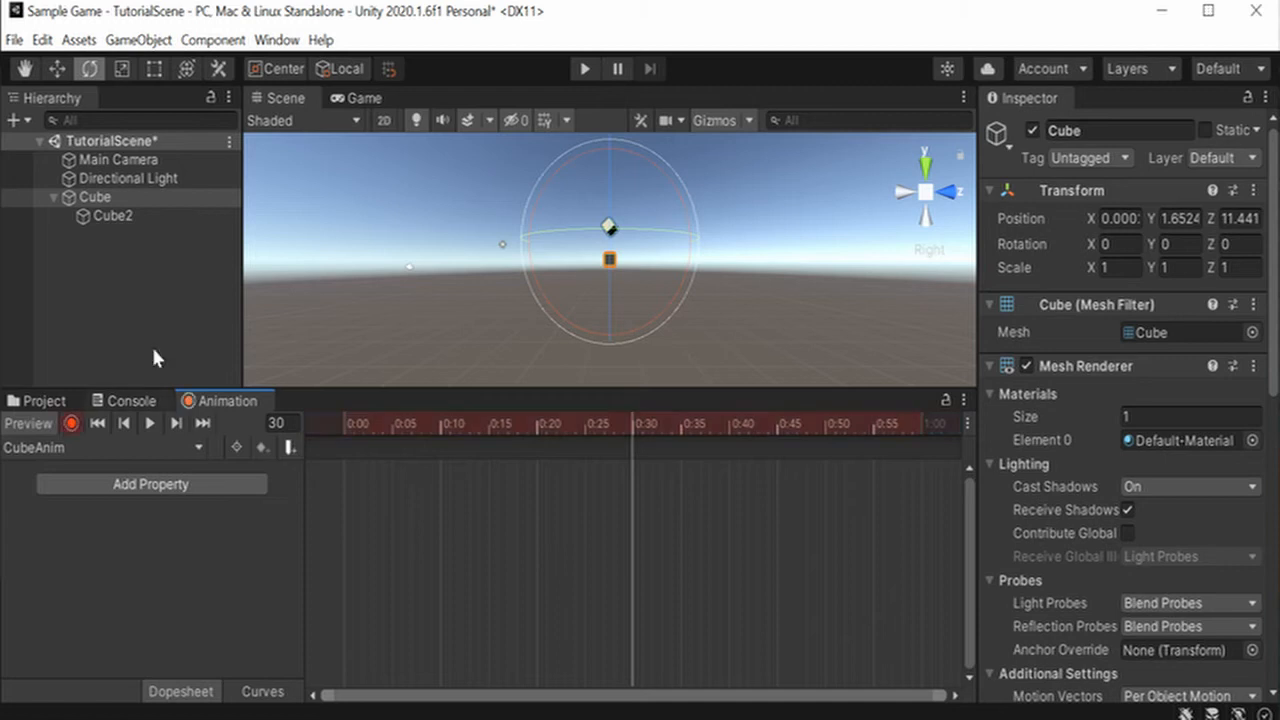
click(96, 198)
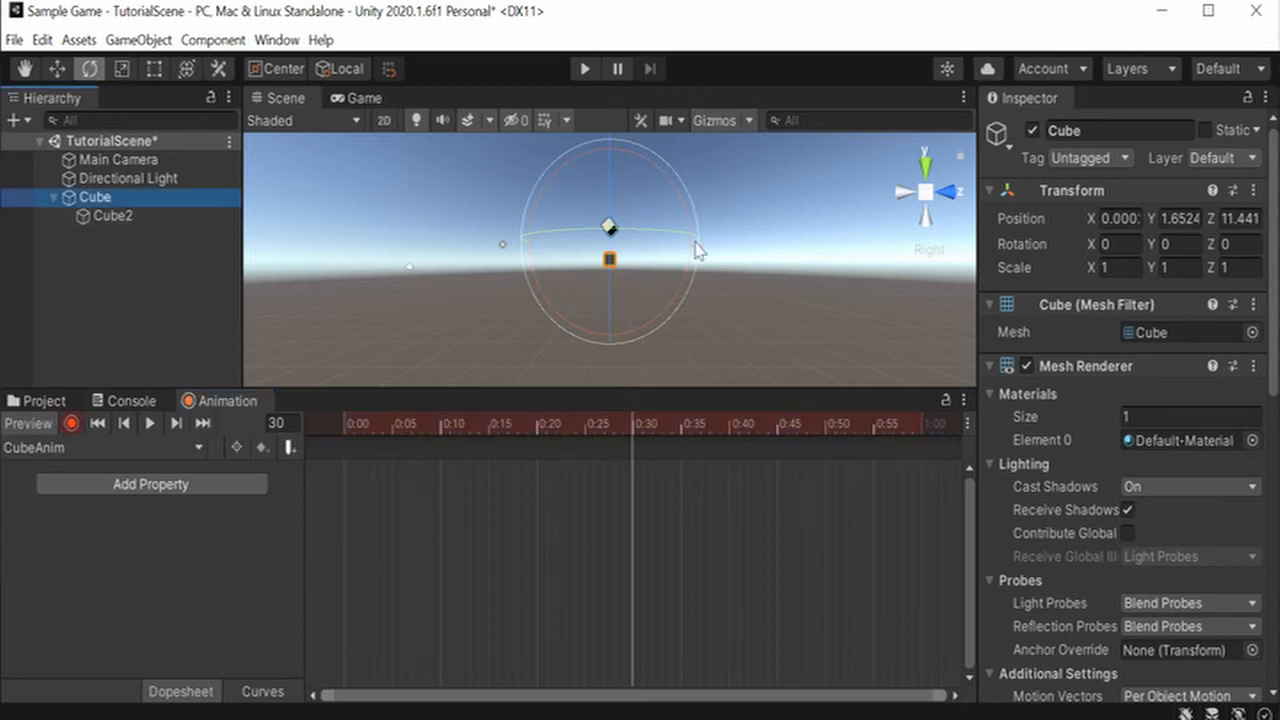
click(55, 68)
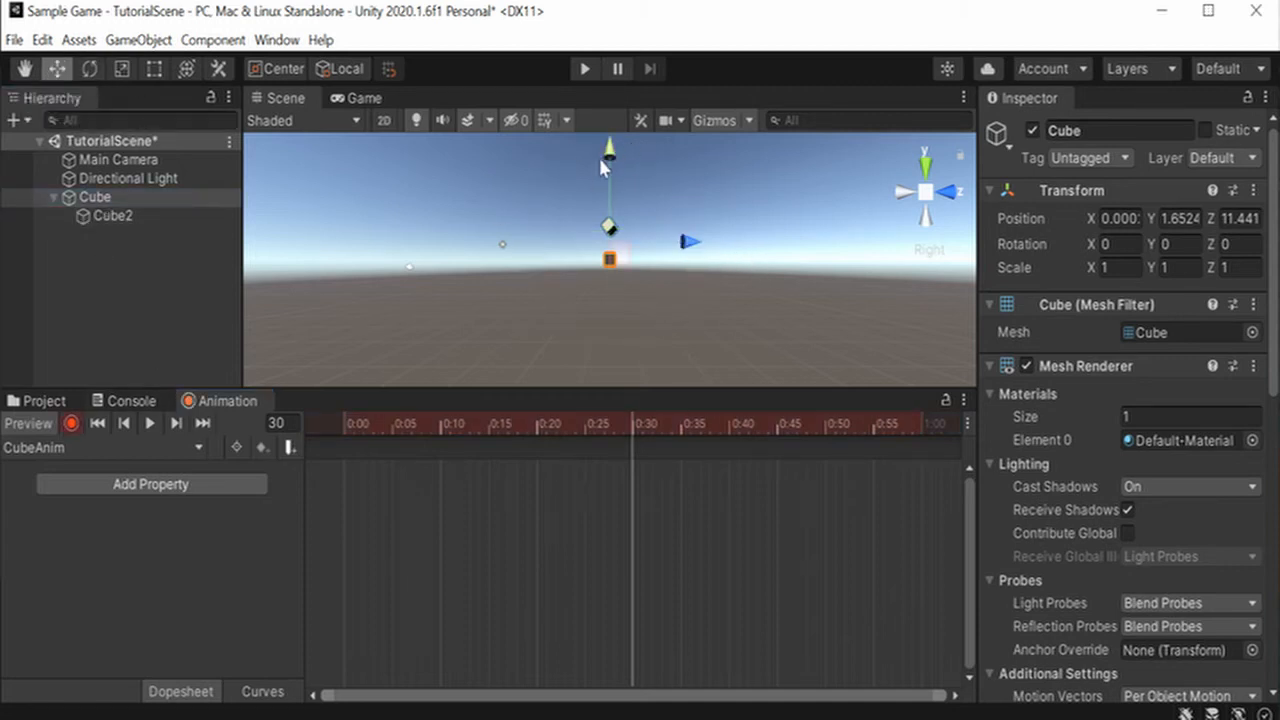
middle_drag(620, 195, 597, 254)
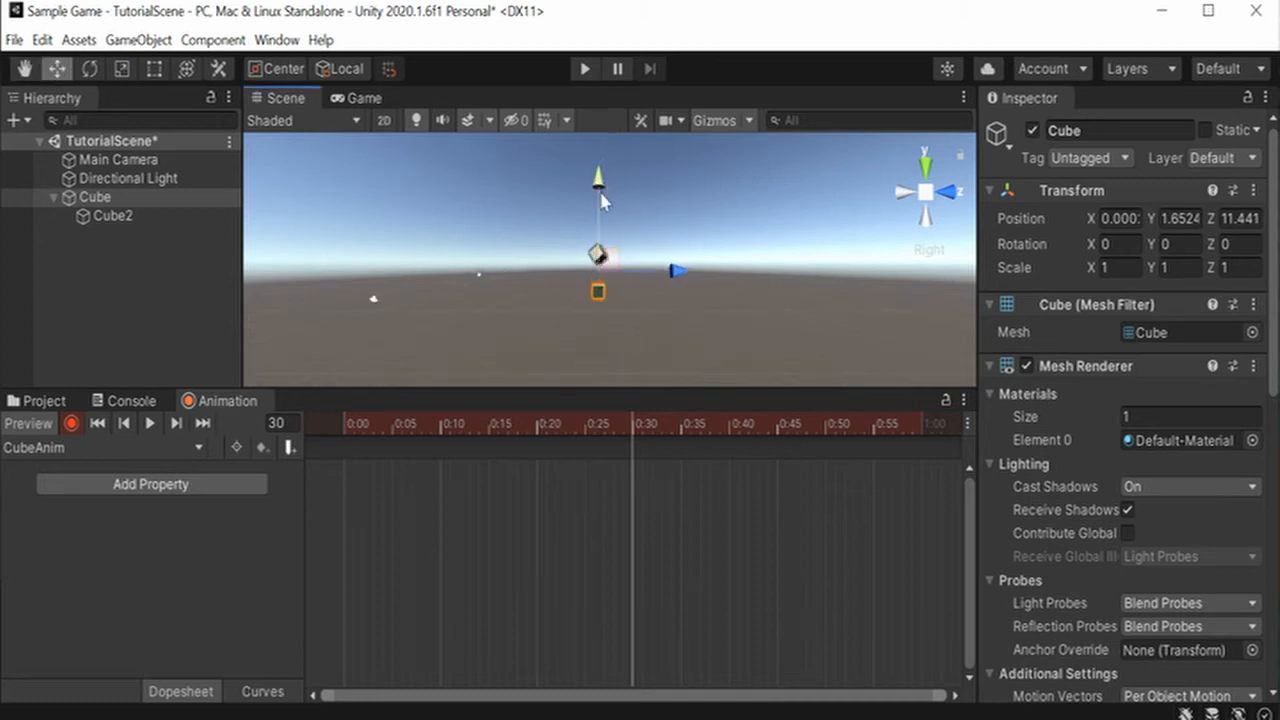
drag(601, 196, 600, 137)
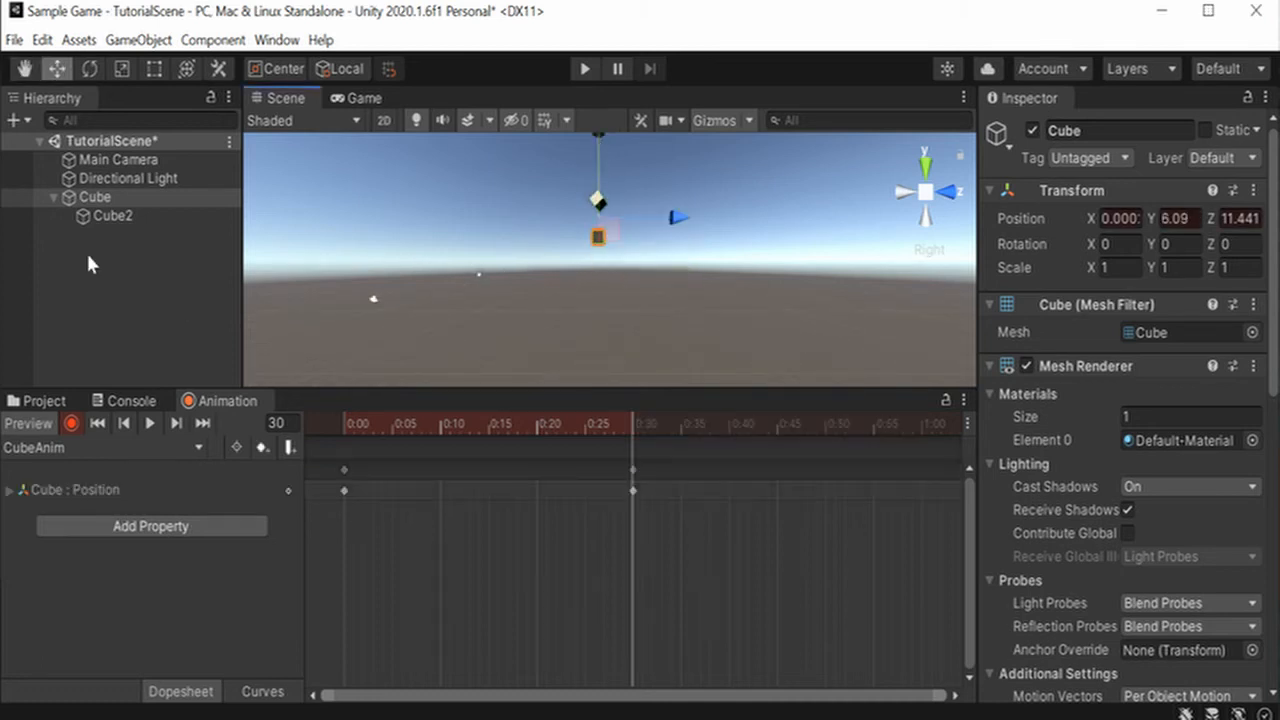
Step: Try entering 1 as the Cube's Position.x in the clip, undo the recorded position keyframes, and turn recording off
click(11, 490)
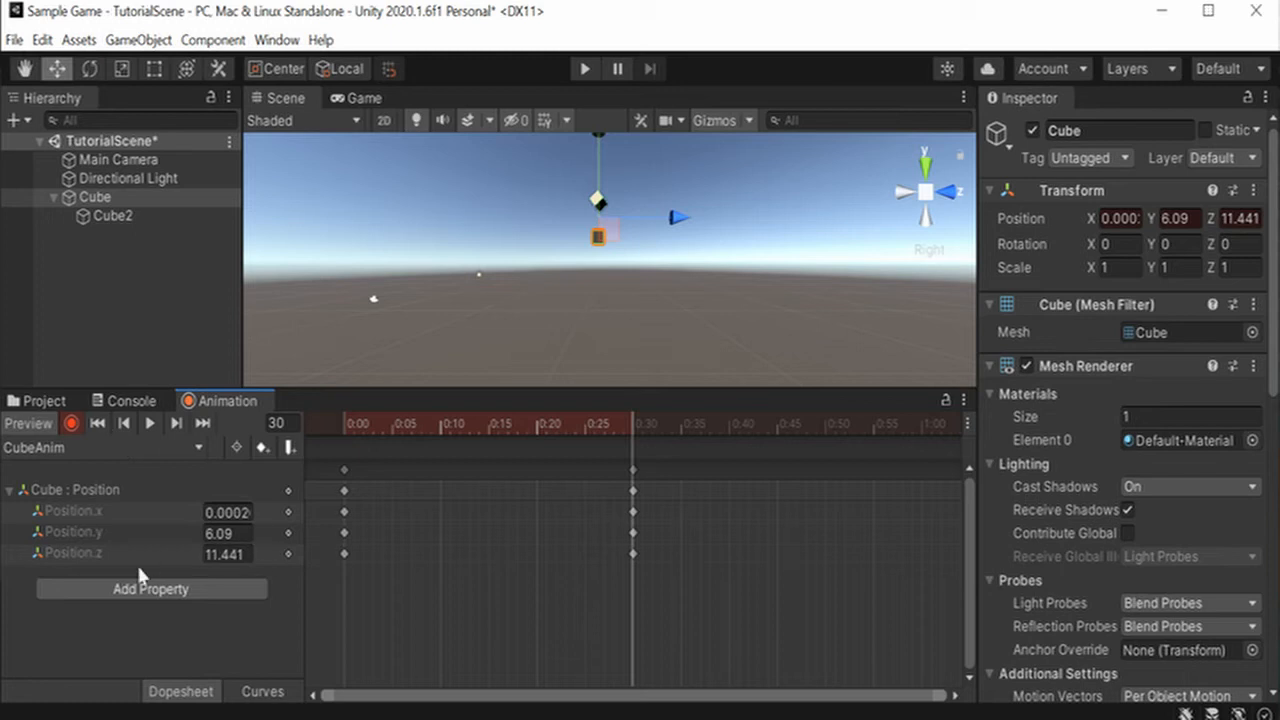
click(216, 511)
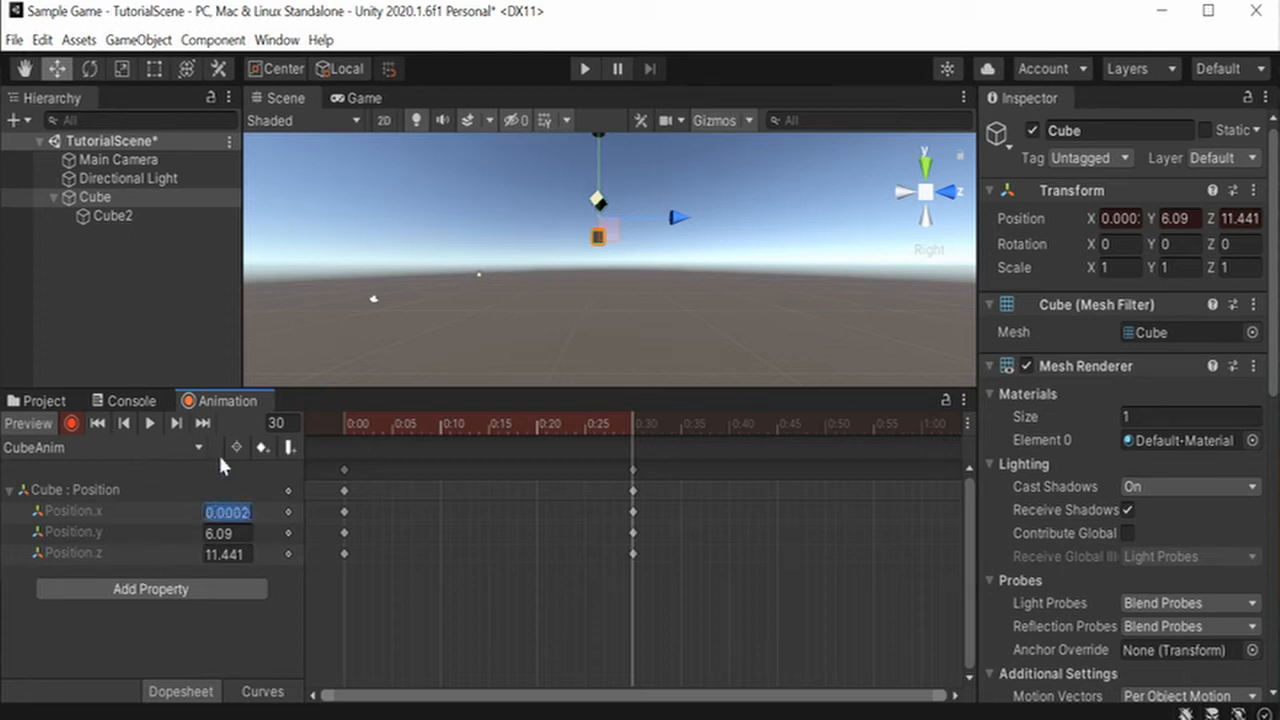
text(1)
key(ctrl+z)
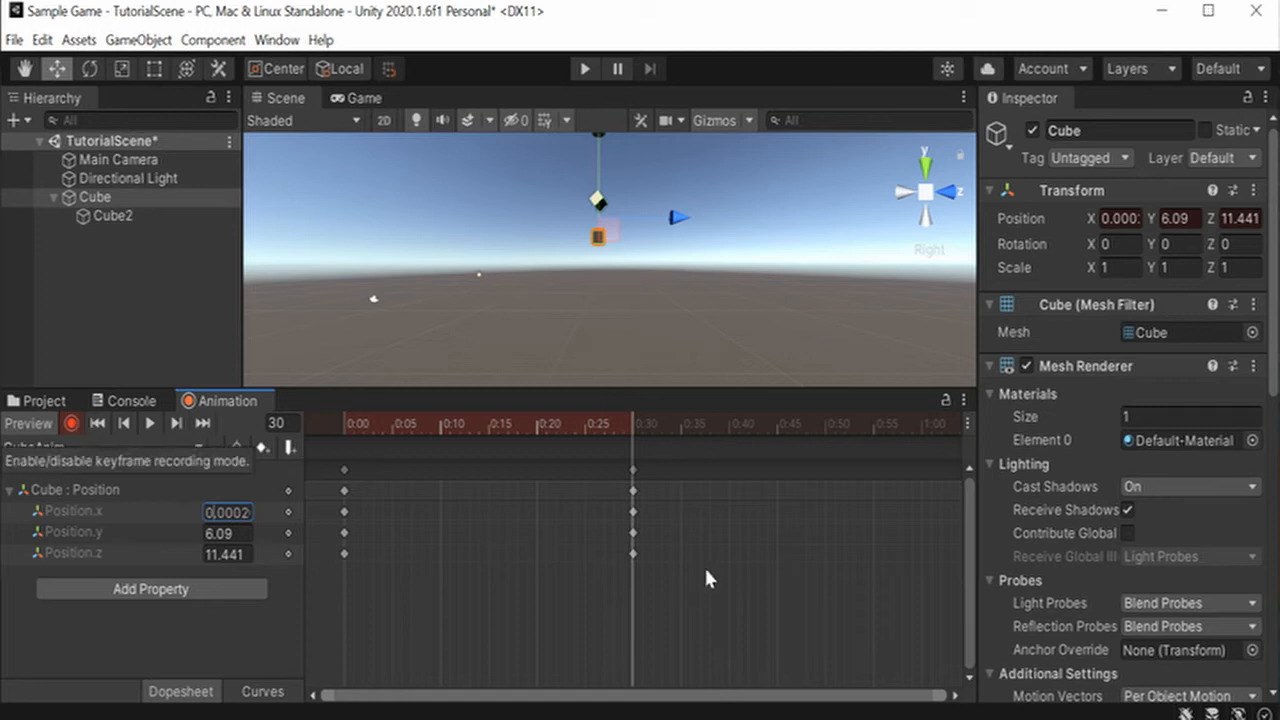
click(71, 424)
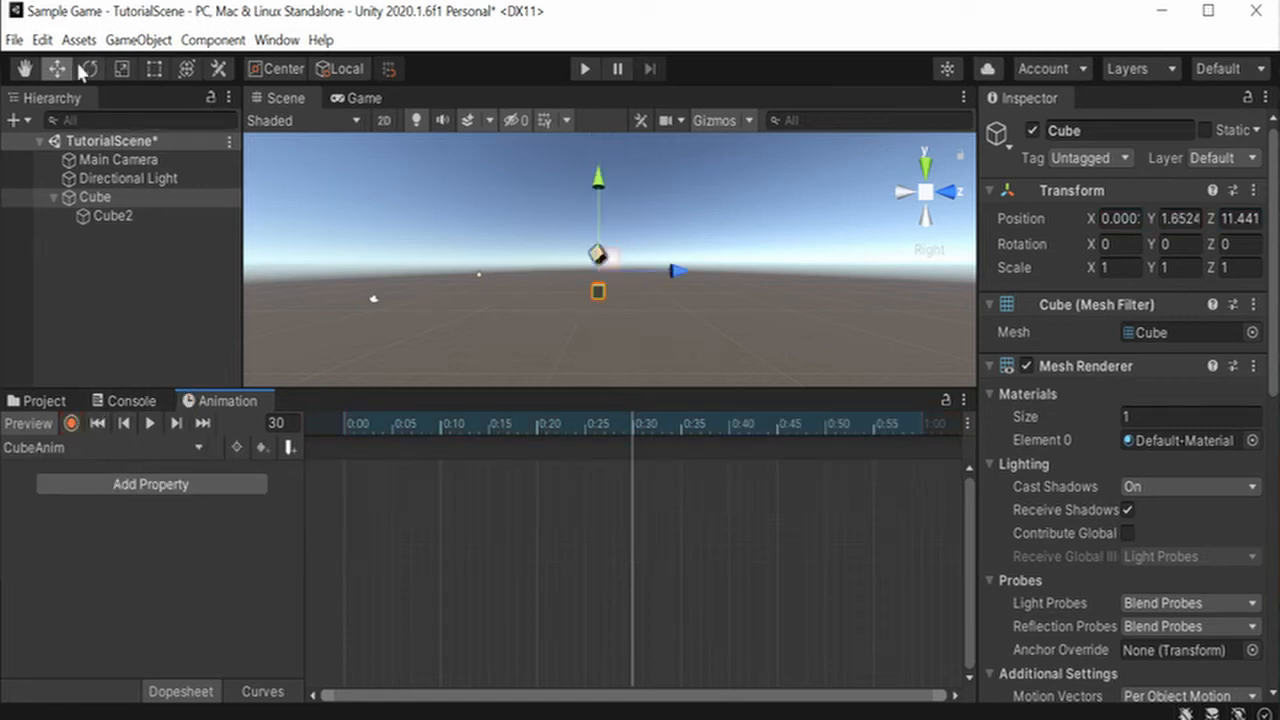
Step: Try moving Cube2 to about X -3.4, Y 8.3, Z -3.9 with recording off, and scrub the timeline back to frame 30
click(92, 216)
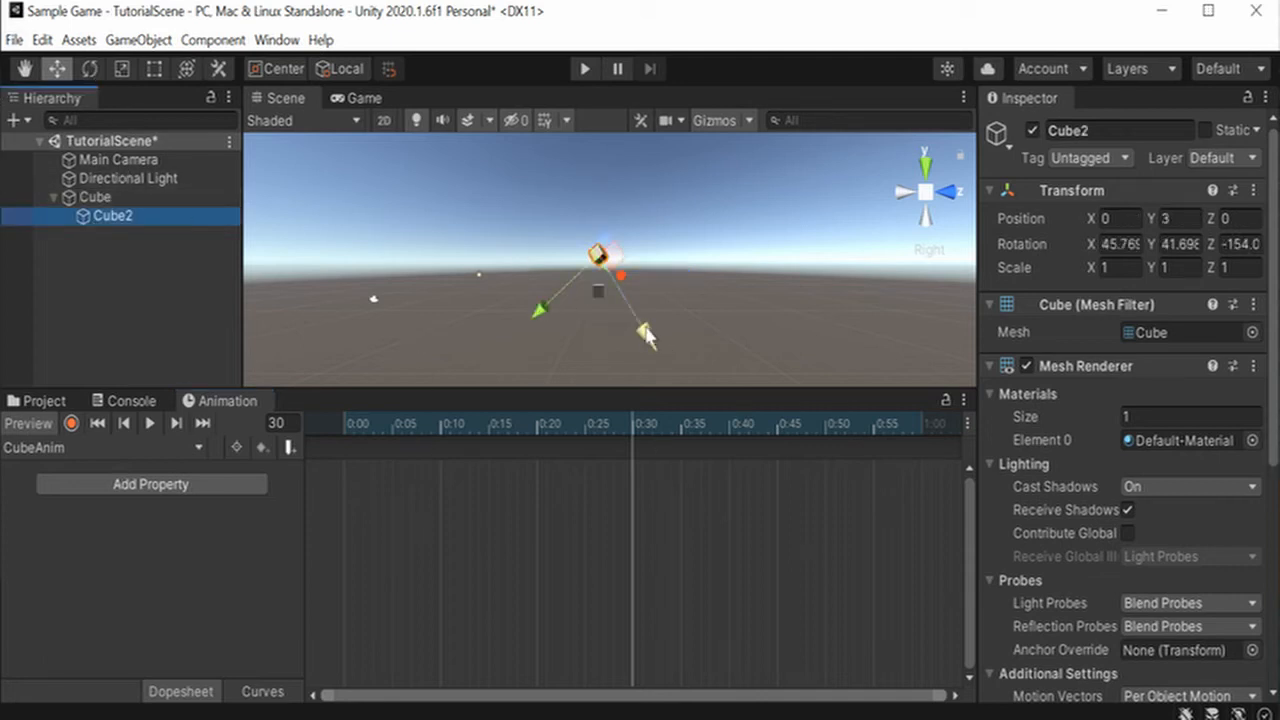
click(66, 426)
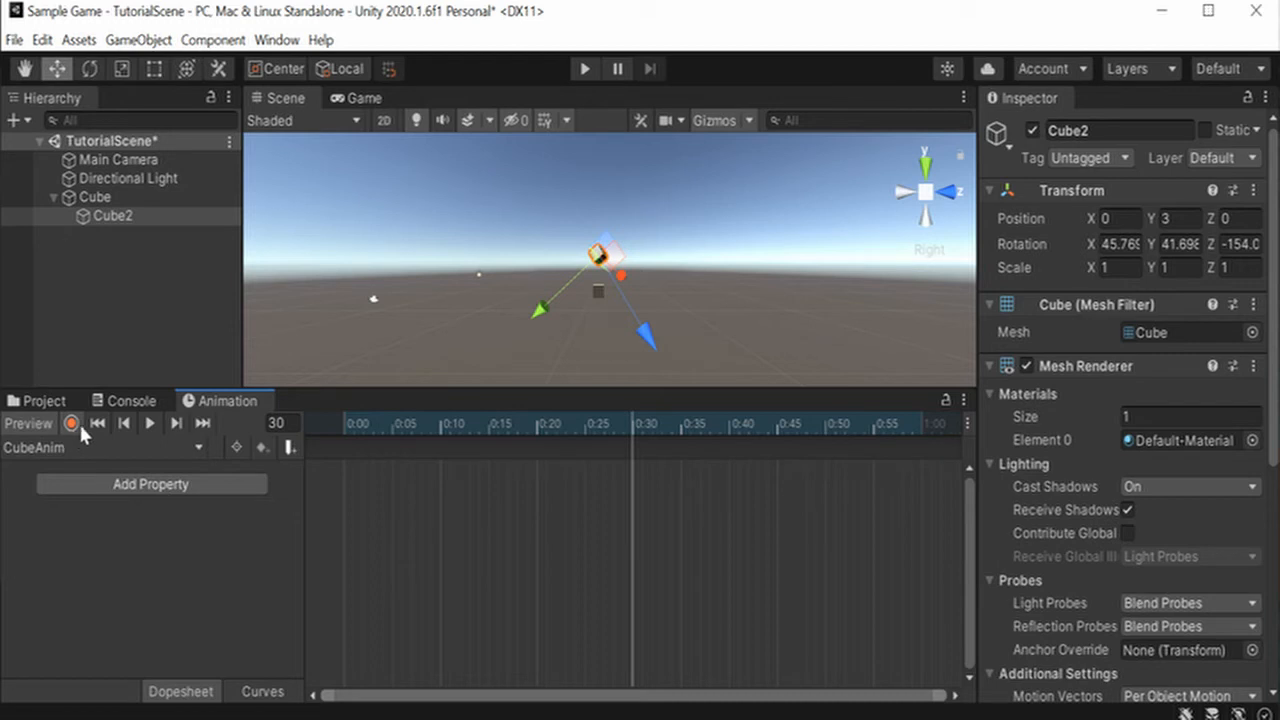
drag(656, 341, 637, 283)
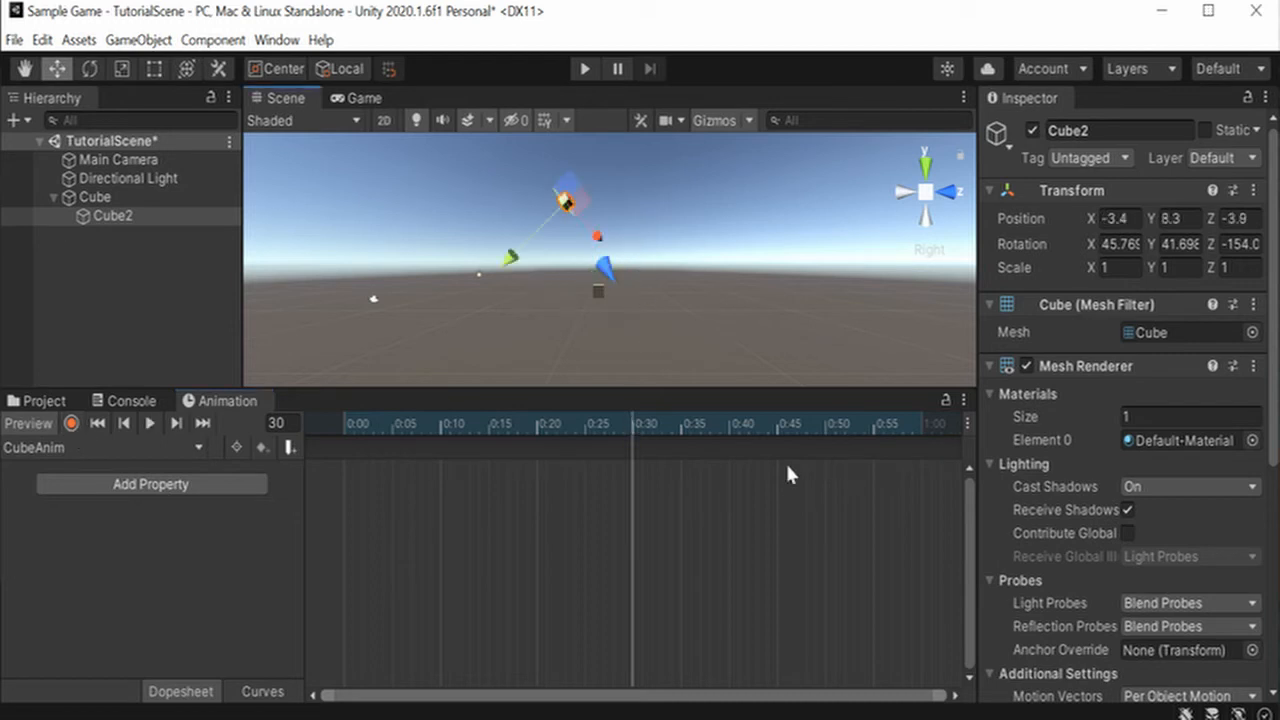
drag(468, 423, 631, 424)
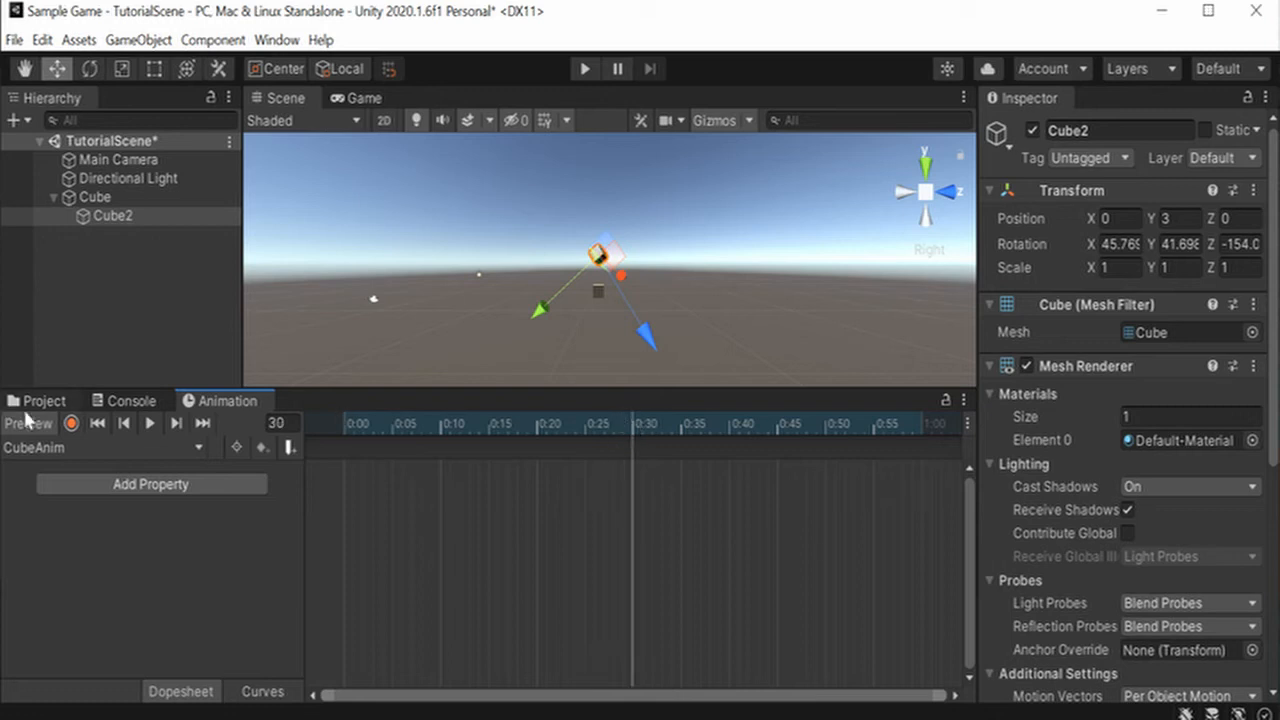
Step: Turn on keyframe recording, try moving Cube2 to about X -4.9, Y 10.6, Z -5.5 at frame 30, and undo the move
click(71, 423)
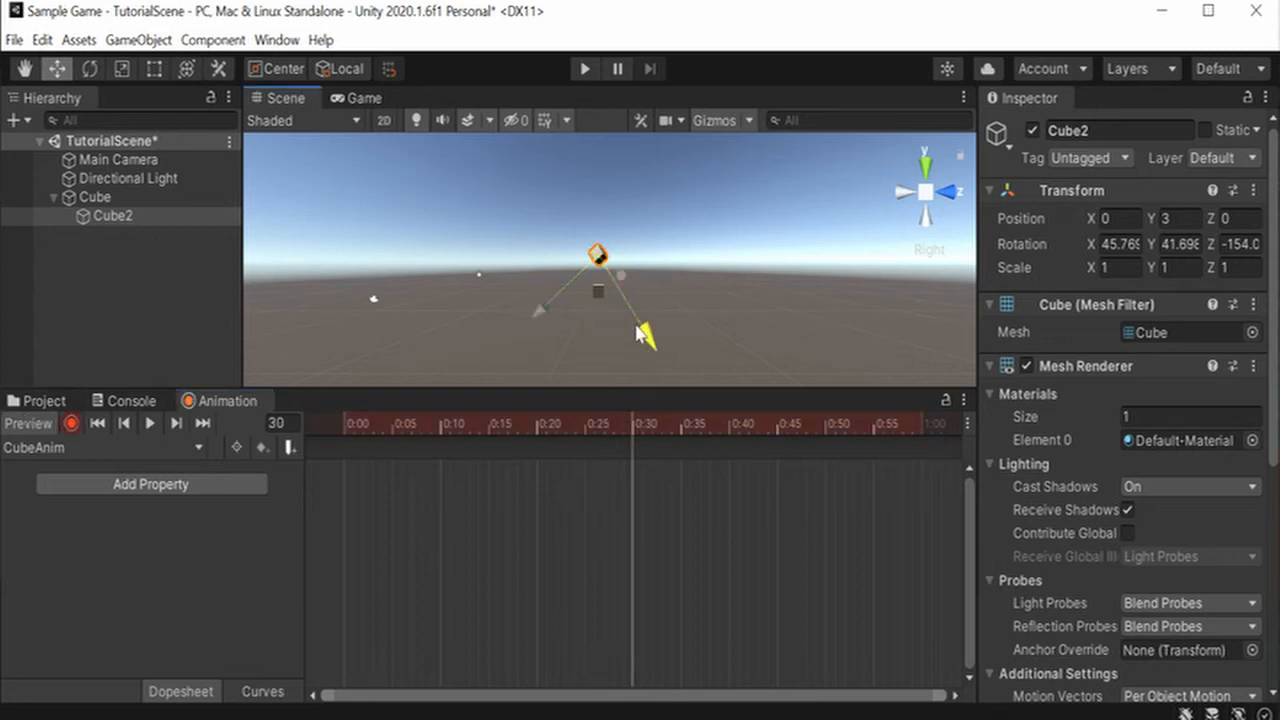
drag(640, 335, 585, 220)
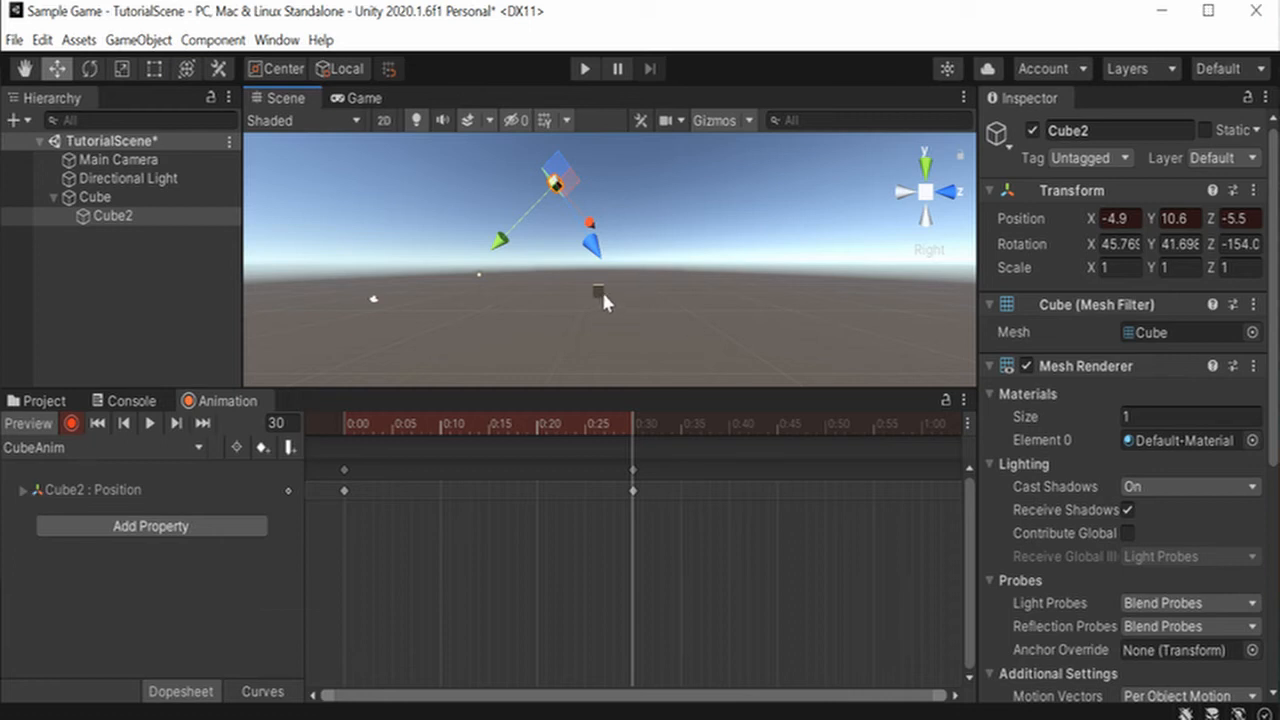
key(ctrl+z)
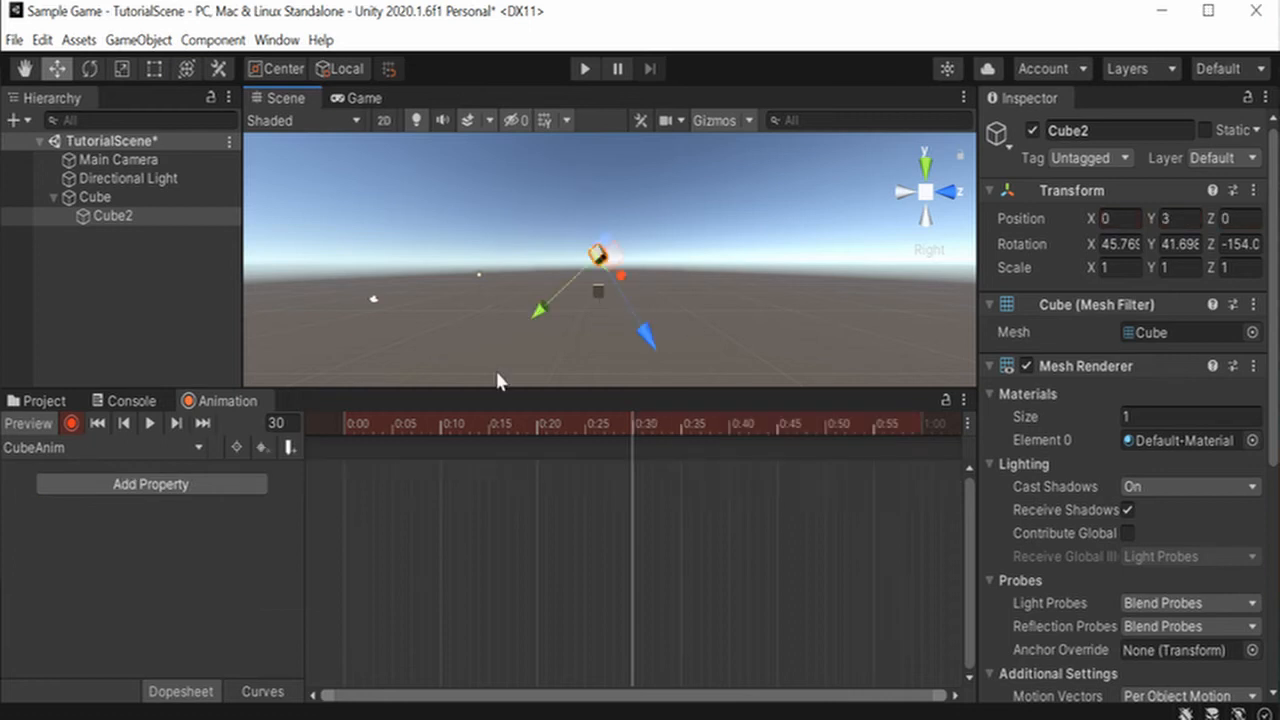
Step: Record keyframes at frame 30 with Cube raised to about Y 7.44 and Cube2 rotated to about X -45, Y -13.9, Z -372
click(90, 196)
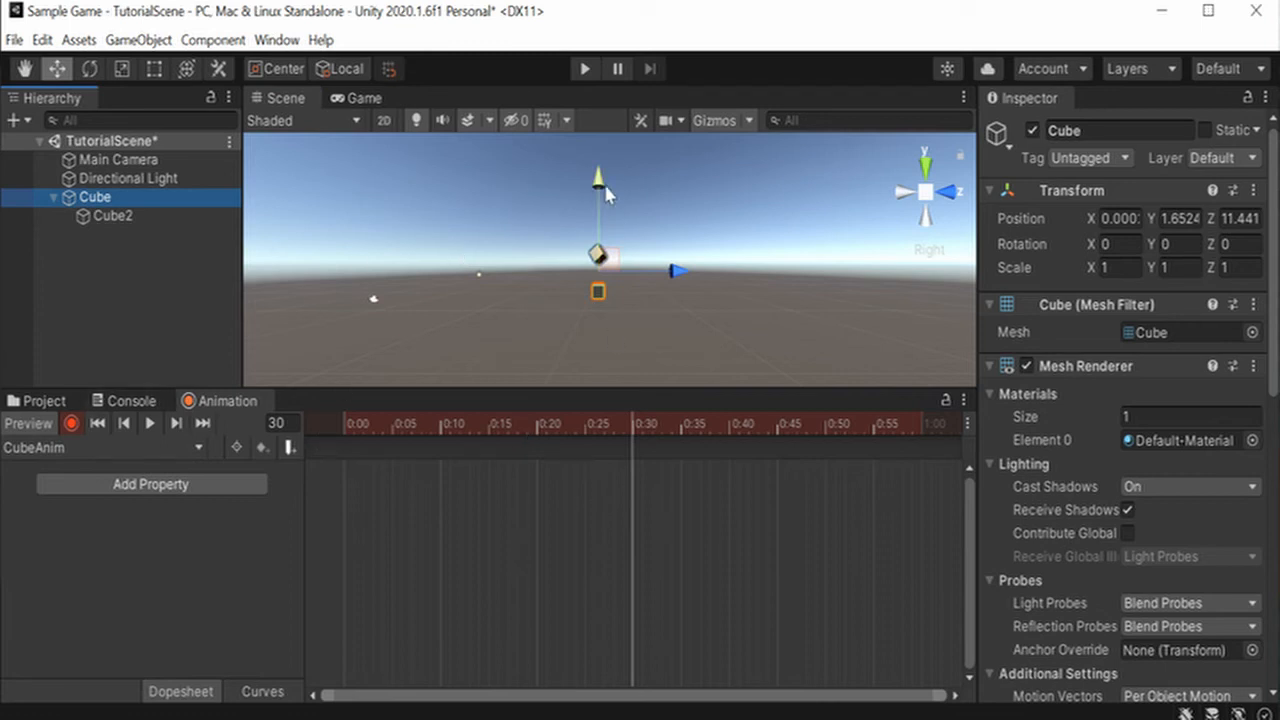
drag(603, 181, 607, 111)
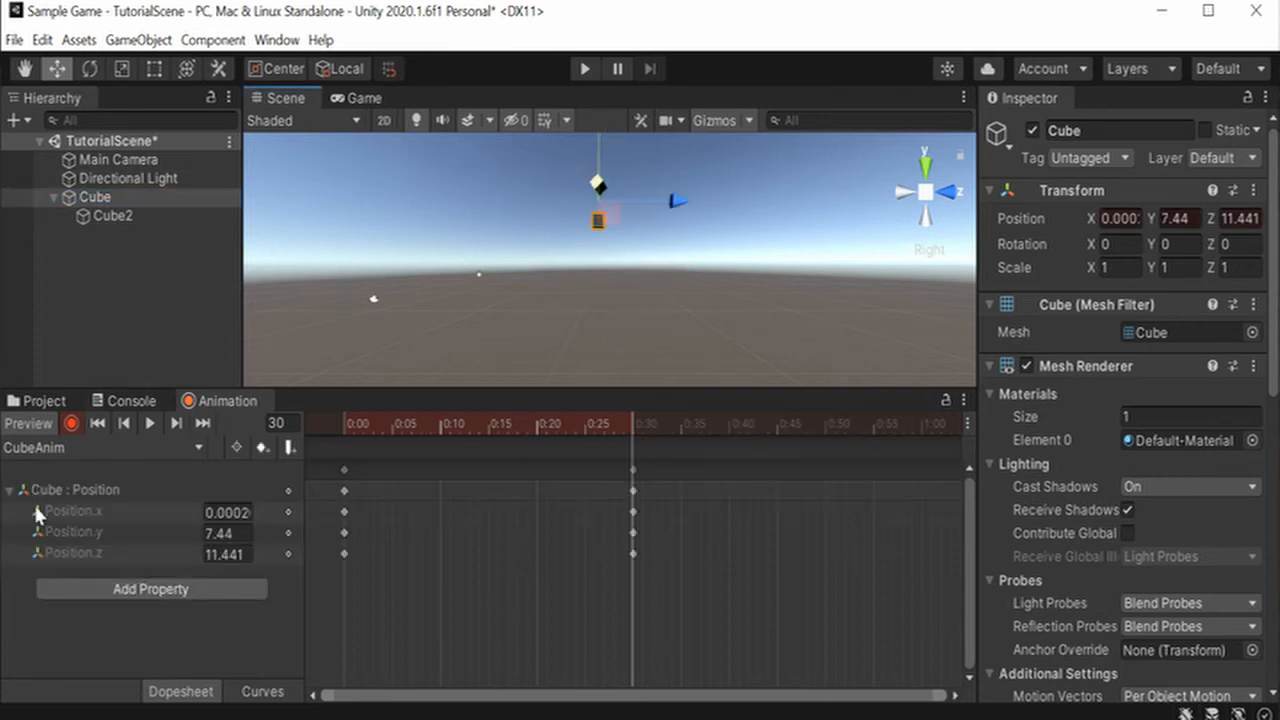
click(82, 222)
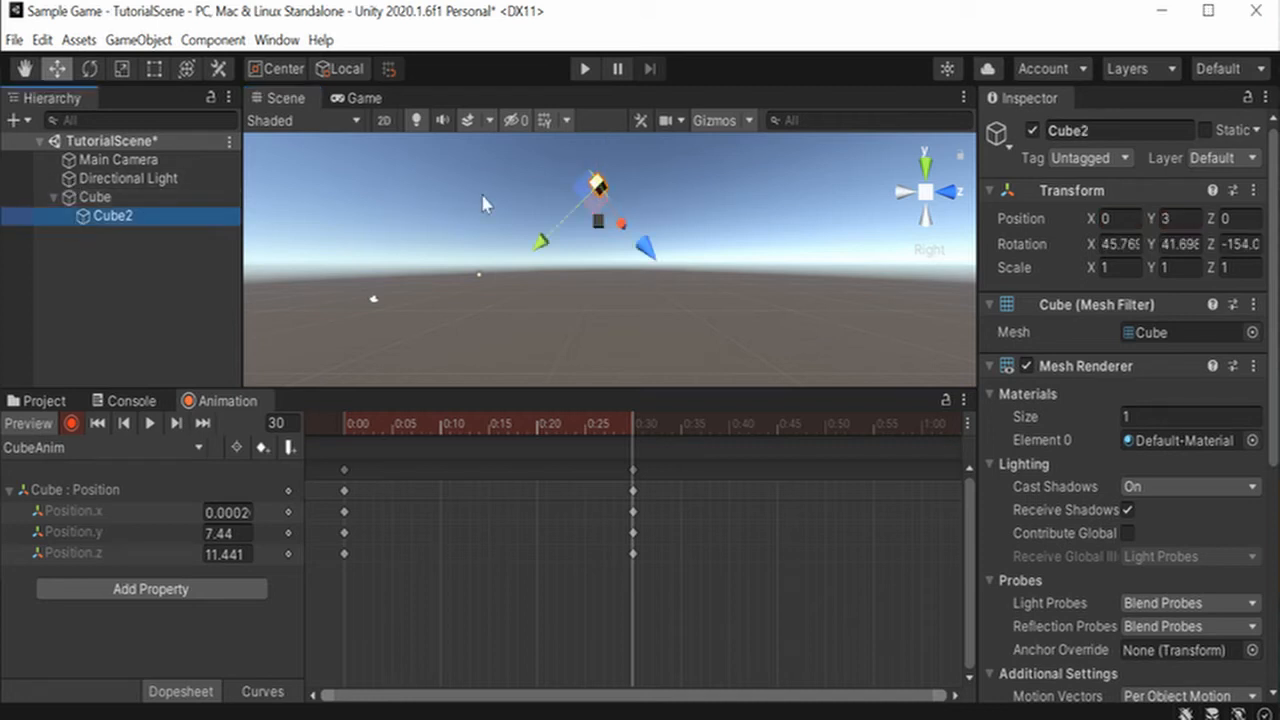
click(90, 68)
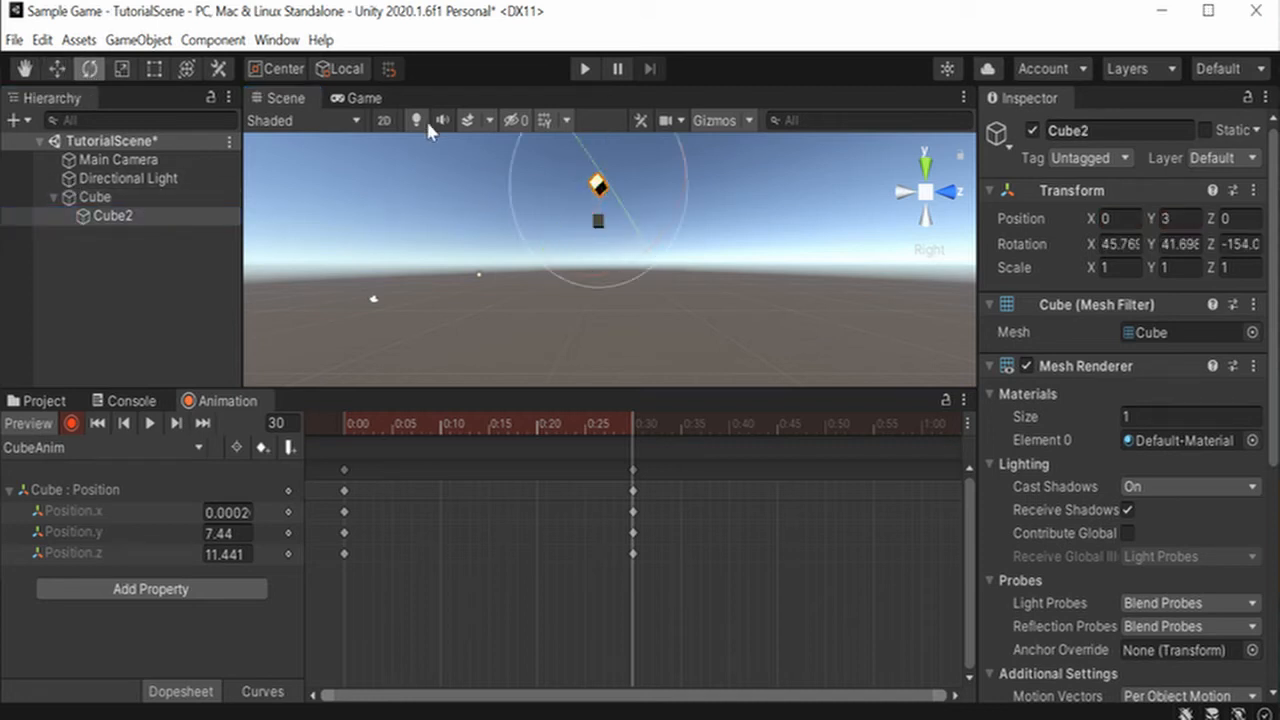
drag(623, 147, 583, 386)
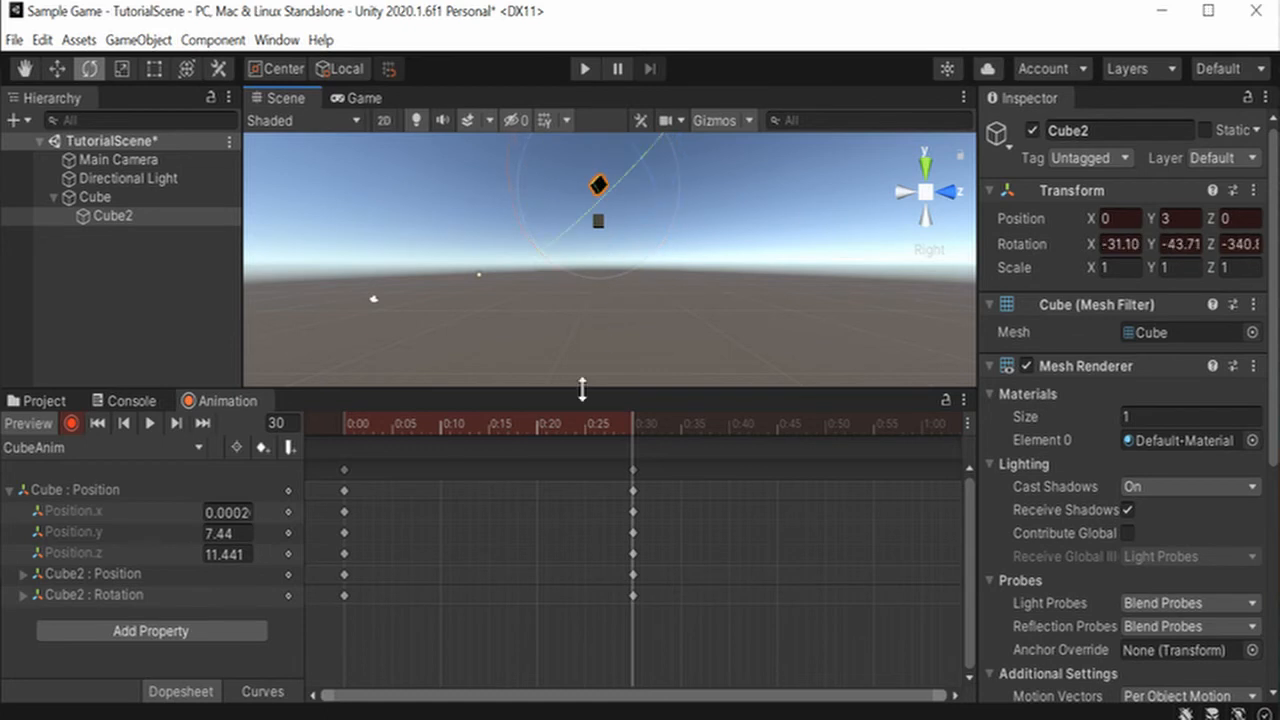
Step: Check the recorded Cube2 rotation values for each axis and turn off keyframe recording
click(23, 594)
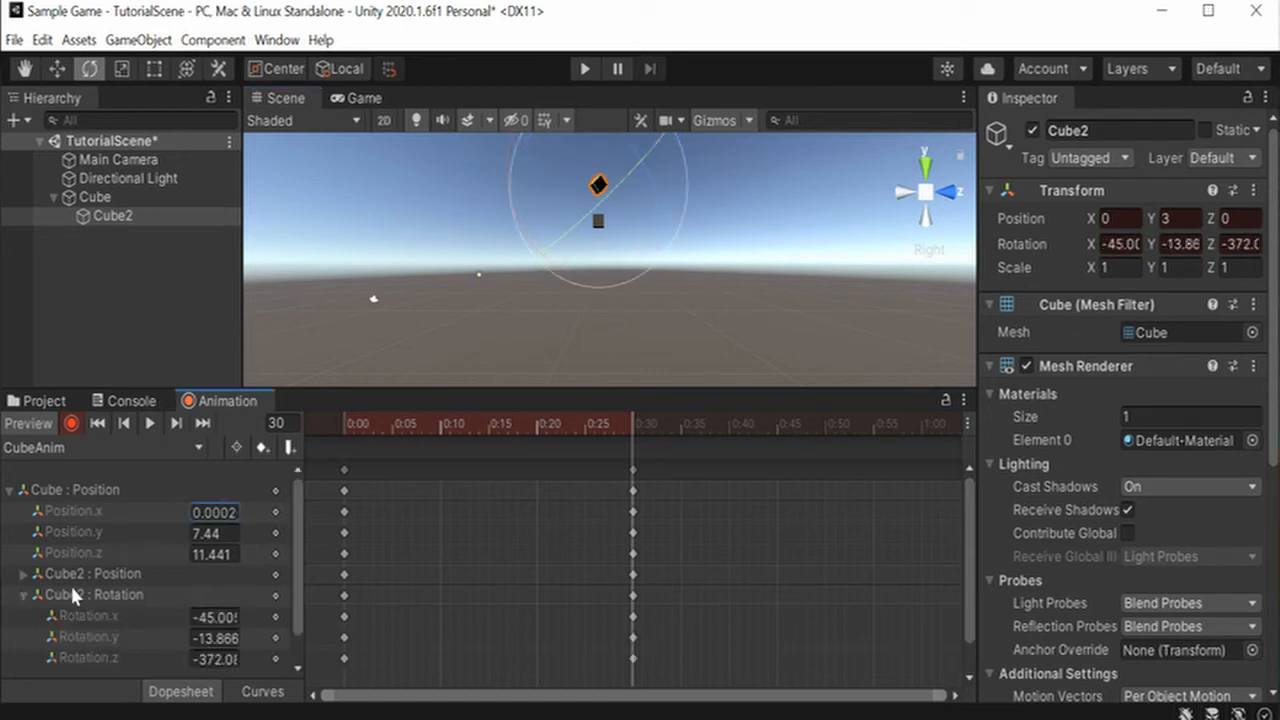
click(32, 597)
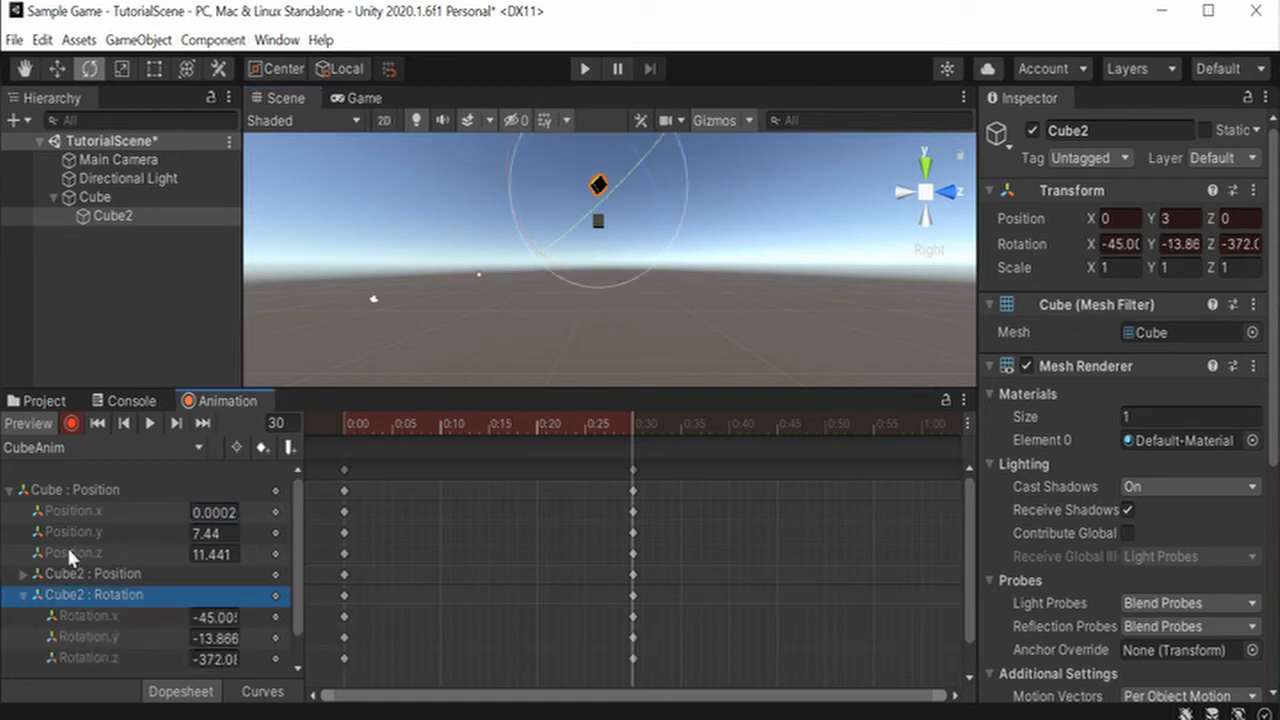
click(23, 596)
click(70, 423)
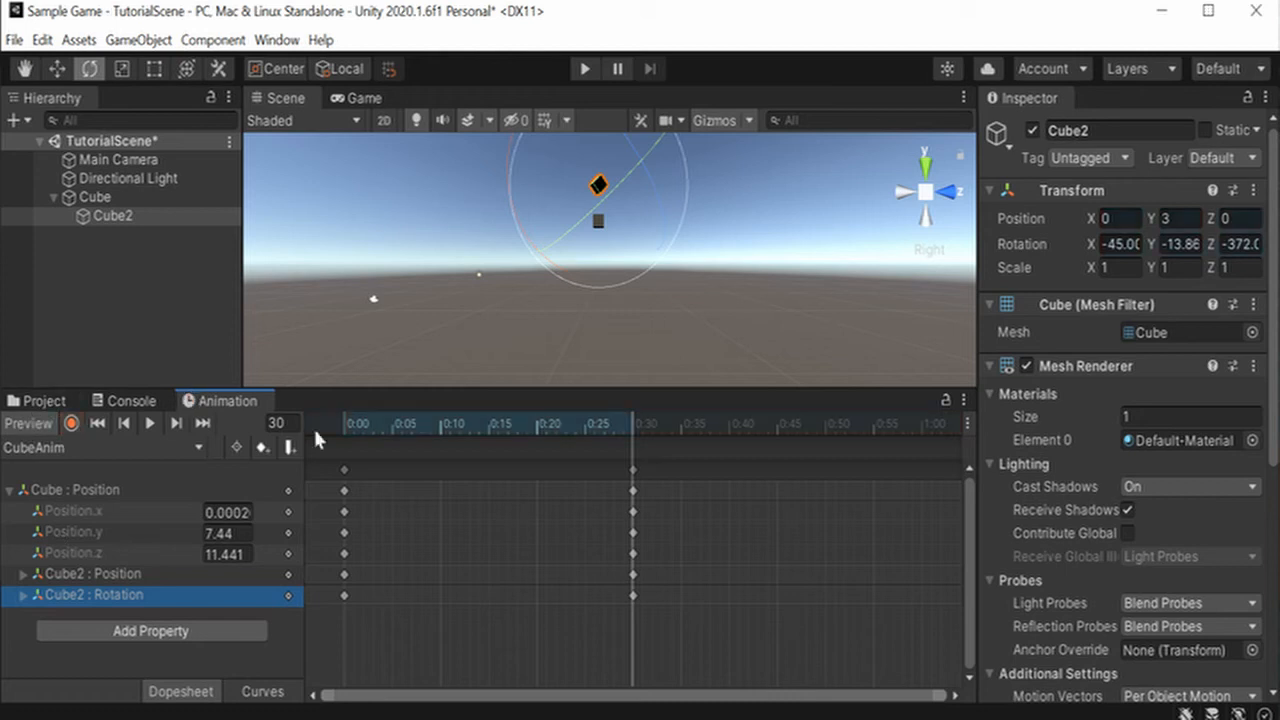
Step: Scrub CubeAnim back to frame 0 and play the clip to preview the cubes' motion
click(391, 627)
drag(645, 426, 314, 420)
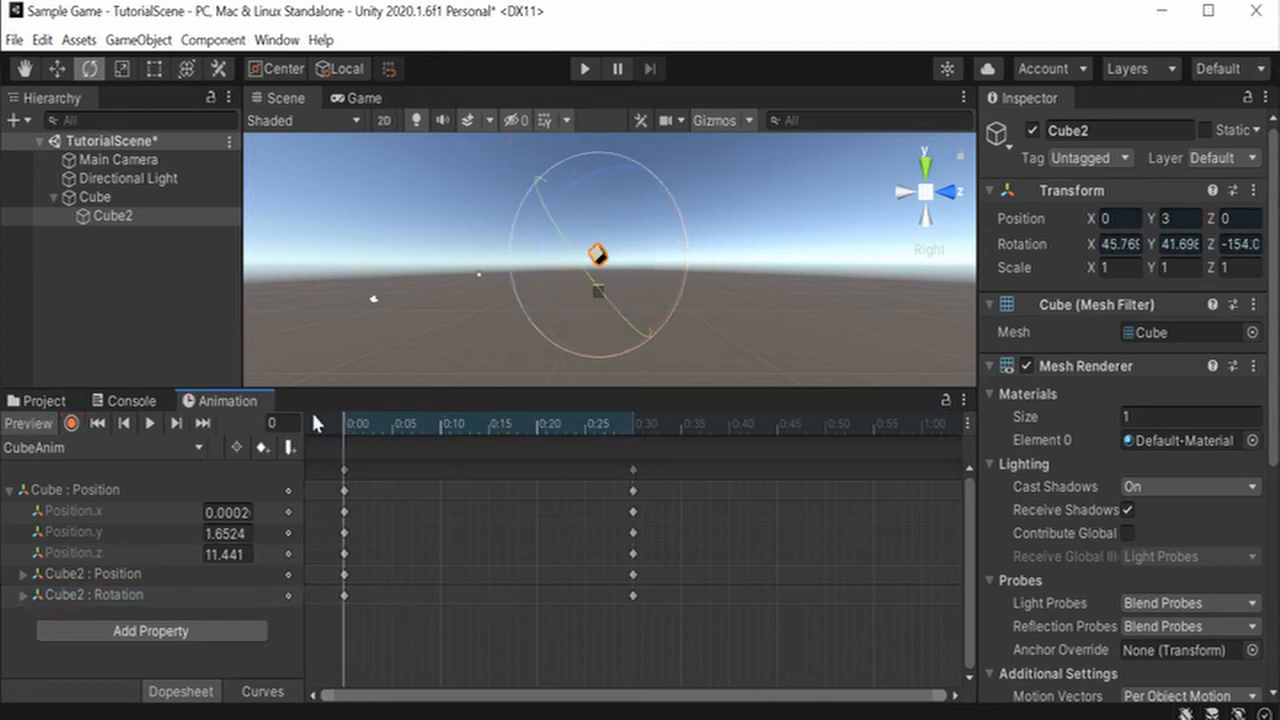
click(150, 423)
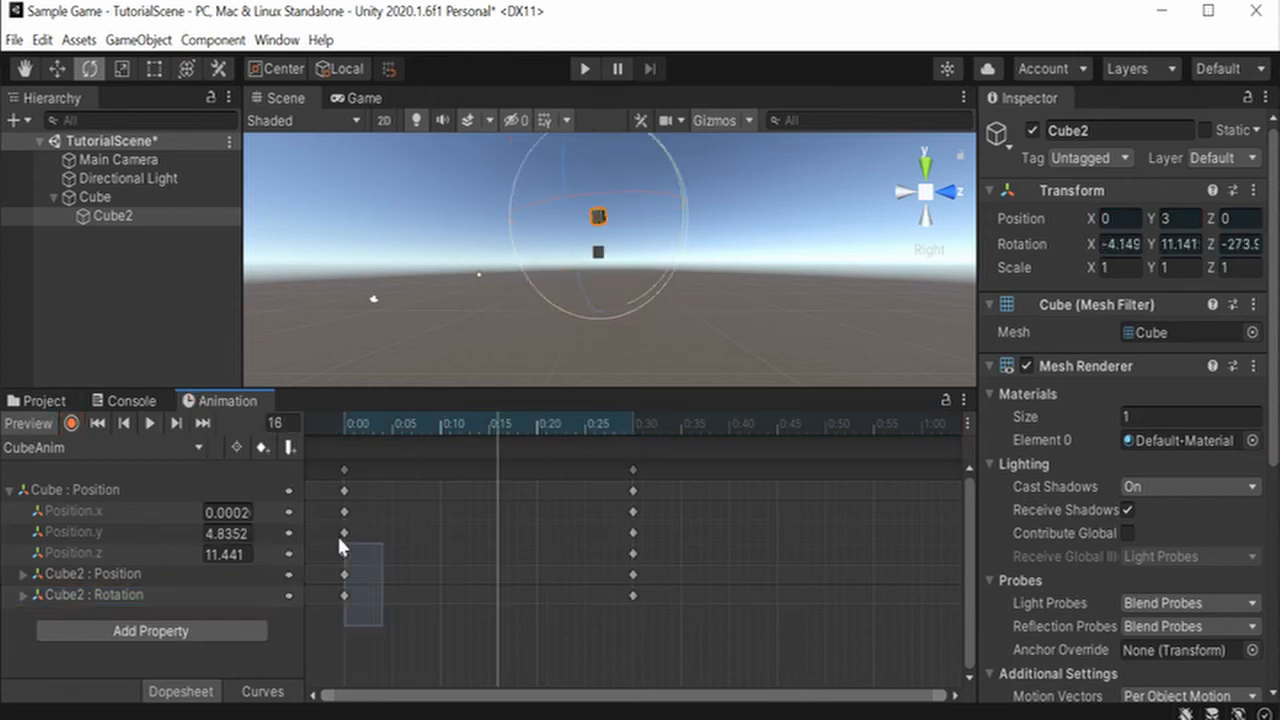
Step: Copy all of CubeAnim's frame 0 keyframes and paste them at frame 60
drag(337, 543, 330, 466)
drag(431, 647, 258, 430)
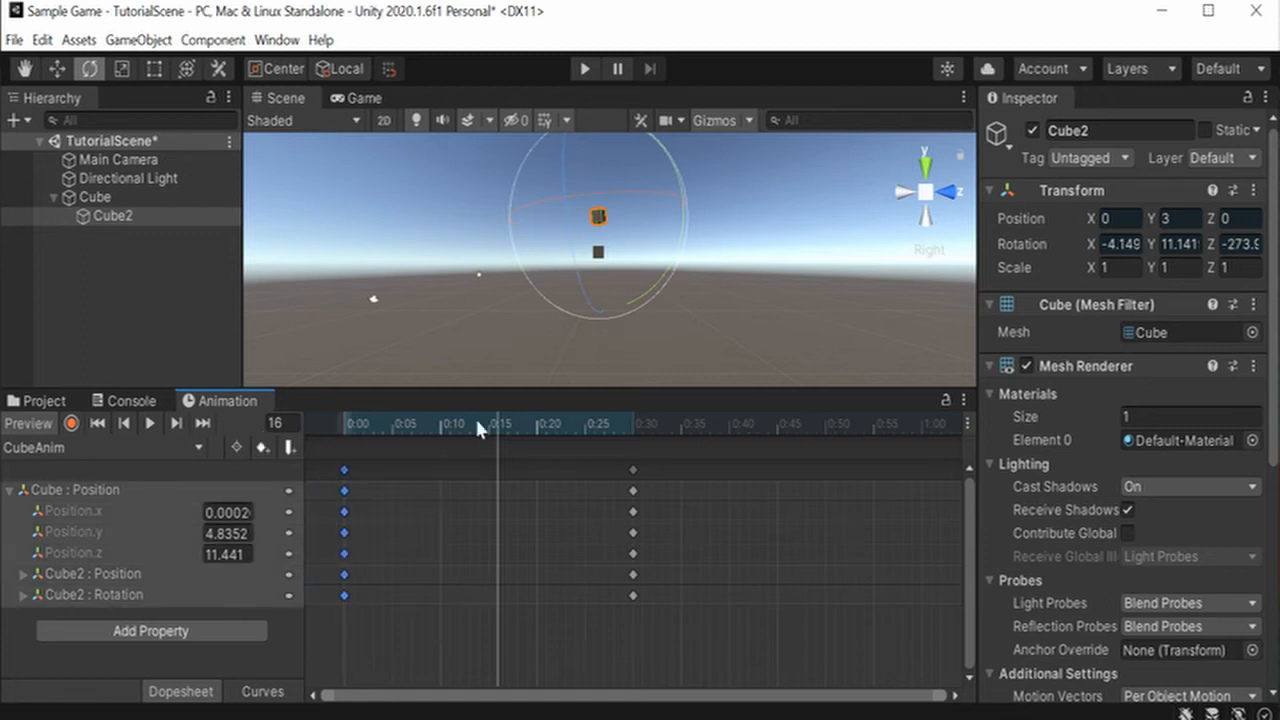
drag(477, 420, 186, 390)
key(ctrl+v)
Step: Play CubeAnim and preview the motion in the Game view, then return to the Scene view at frame 0
click(150, 424)
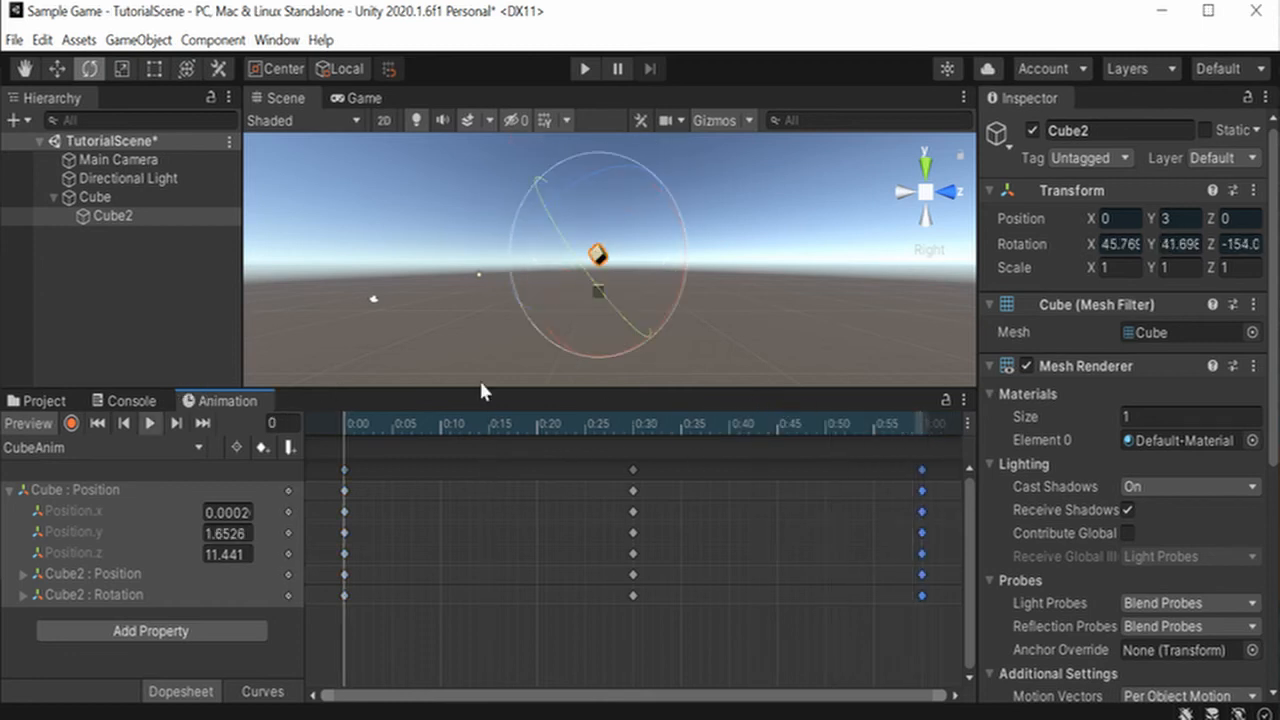
click(368, 98)
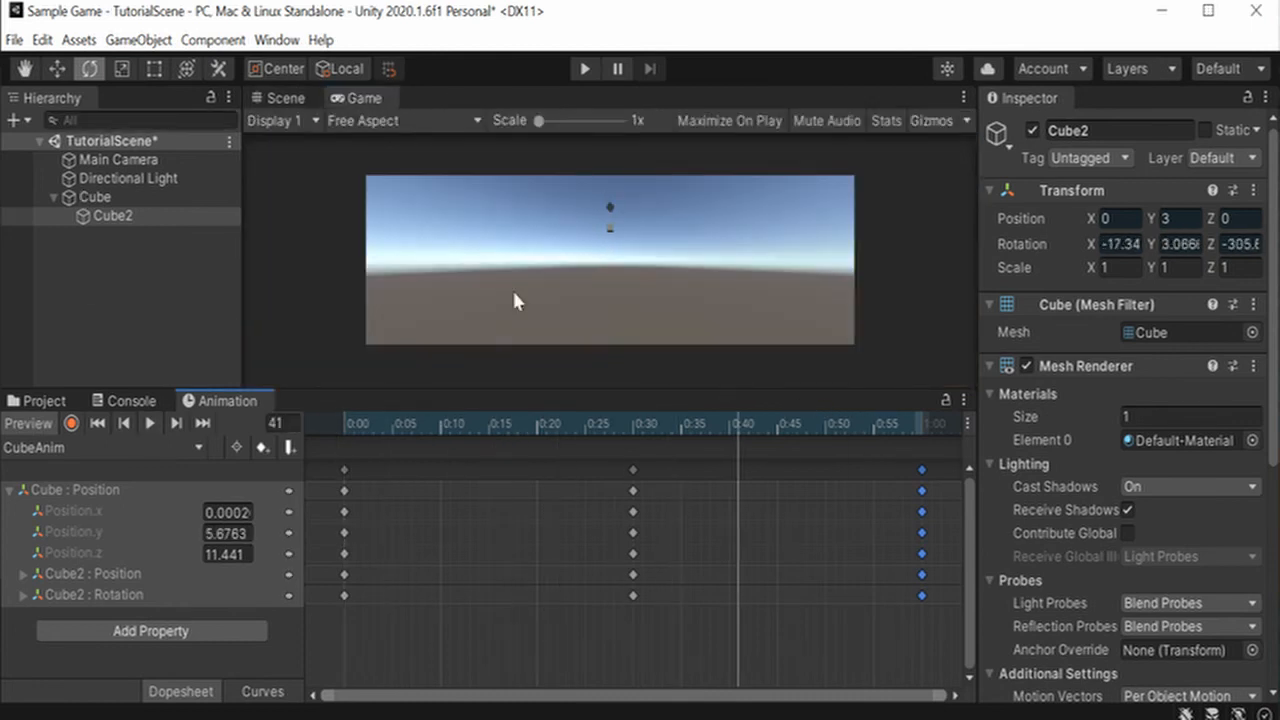
click(290, 97)
drag(455, 425, 34, 451)
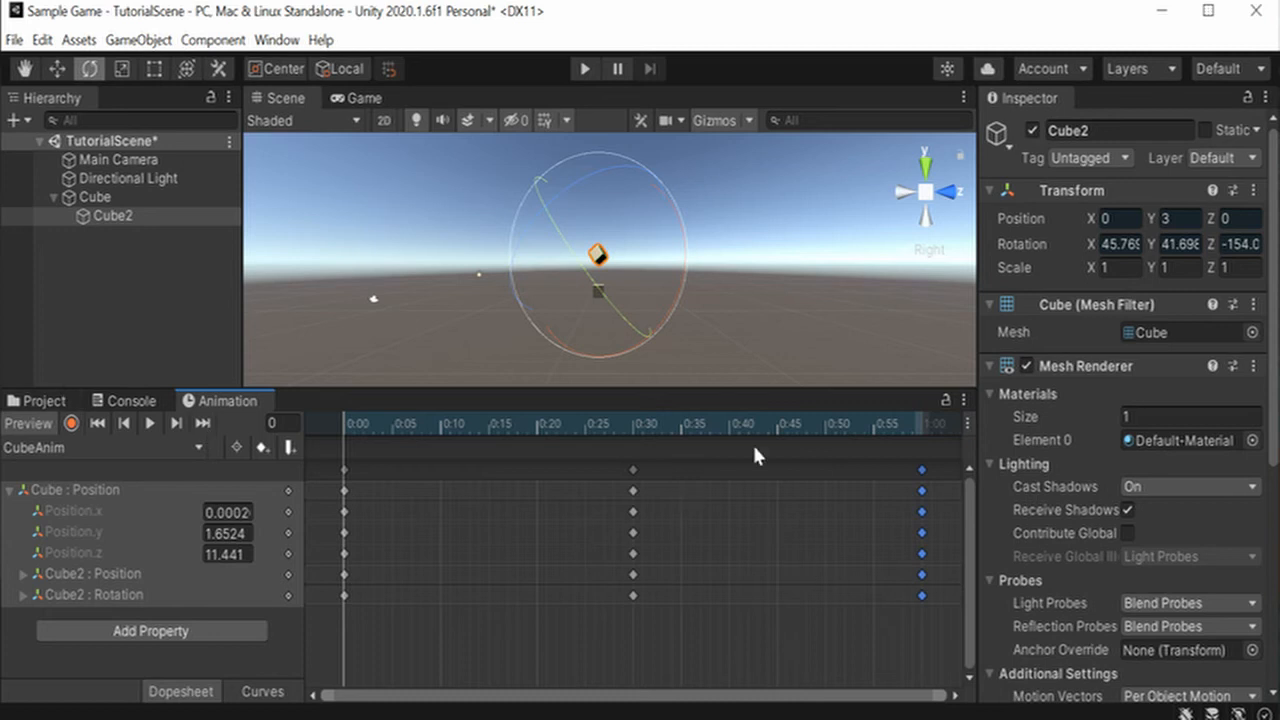
Step: Delete all keyframes from the CubeAnim clip and select the parent Cube
drag(937, 655, 306, 459)
key(Delete)
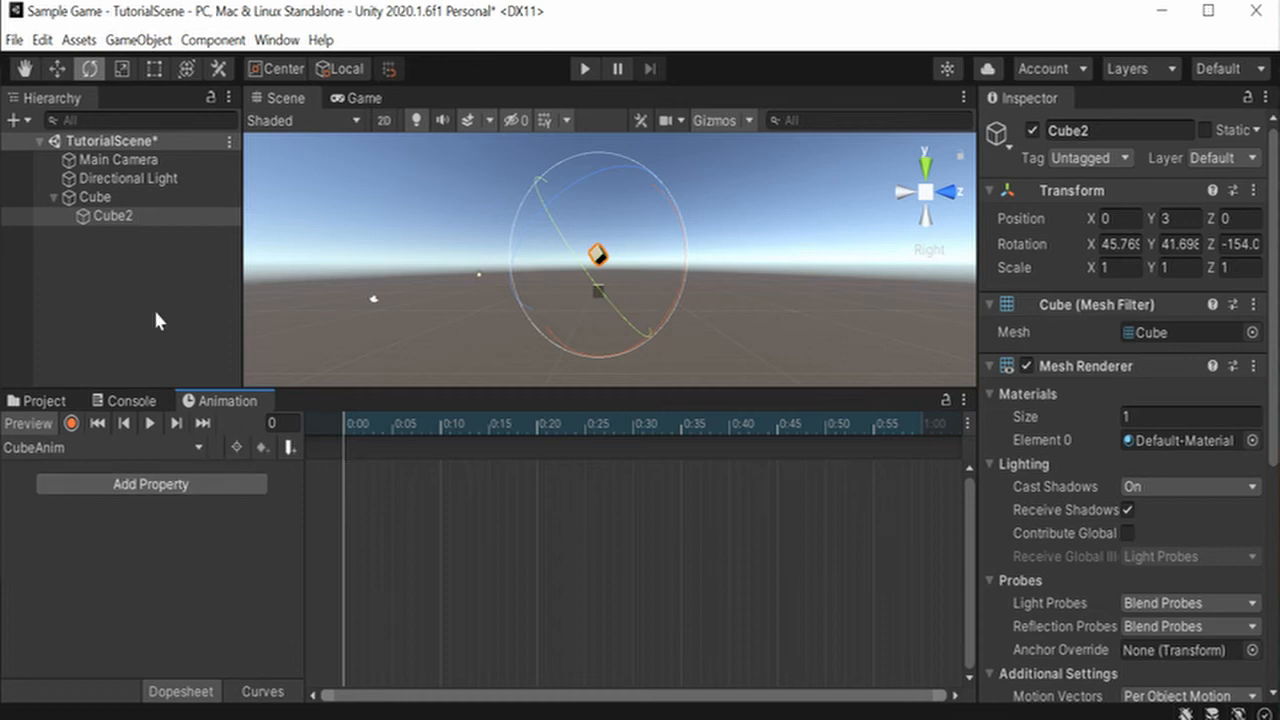
click(97, 197)
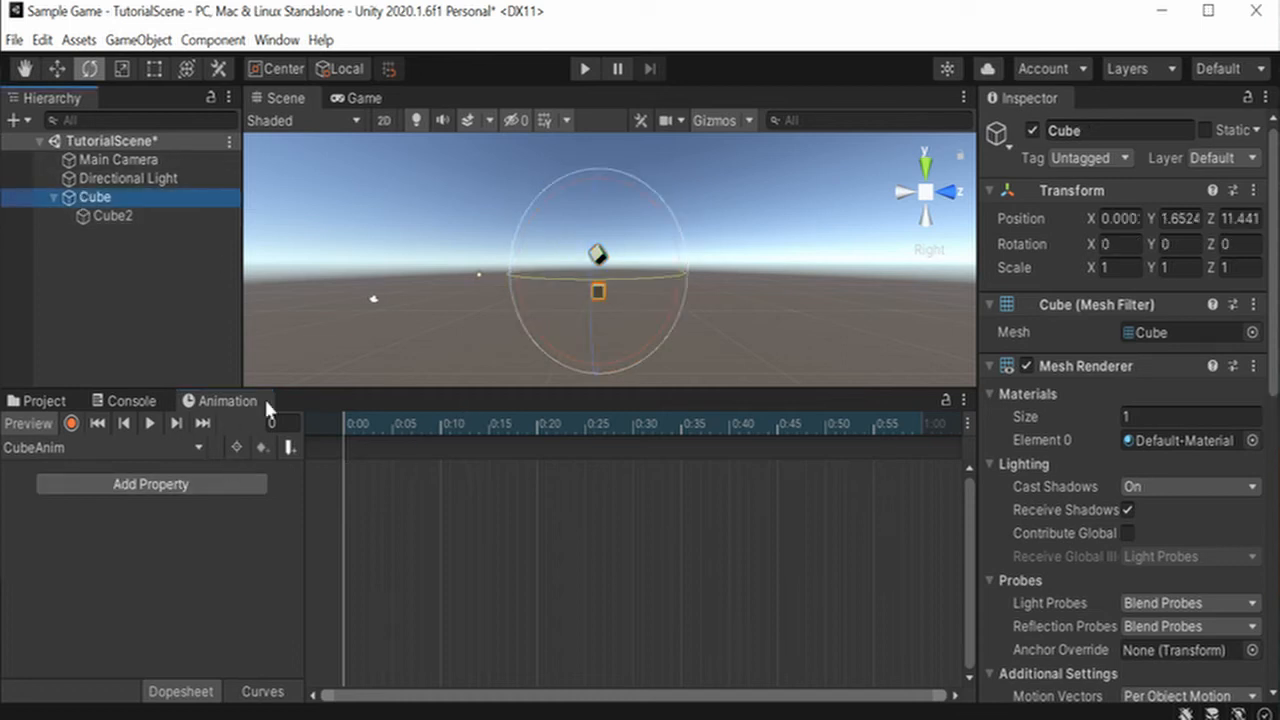
click(617, 237)
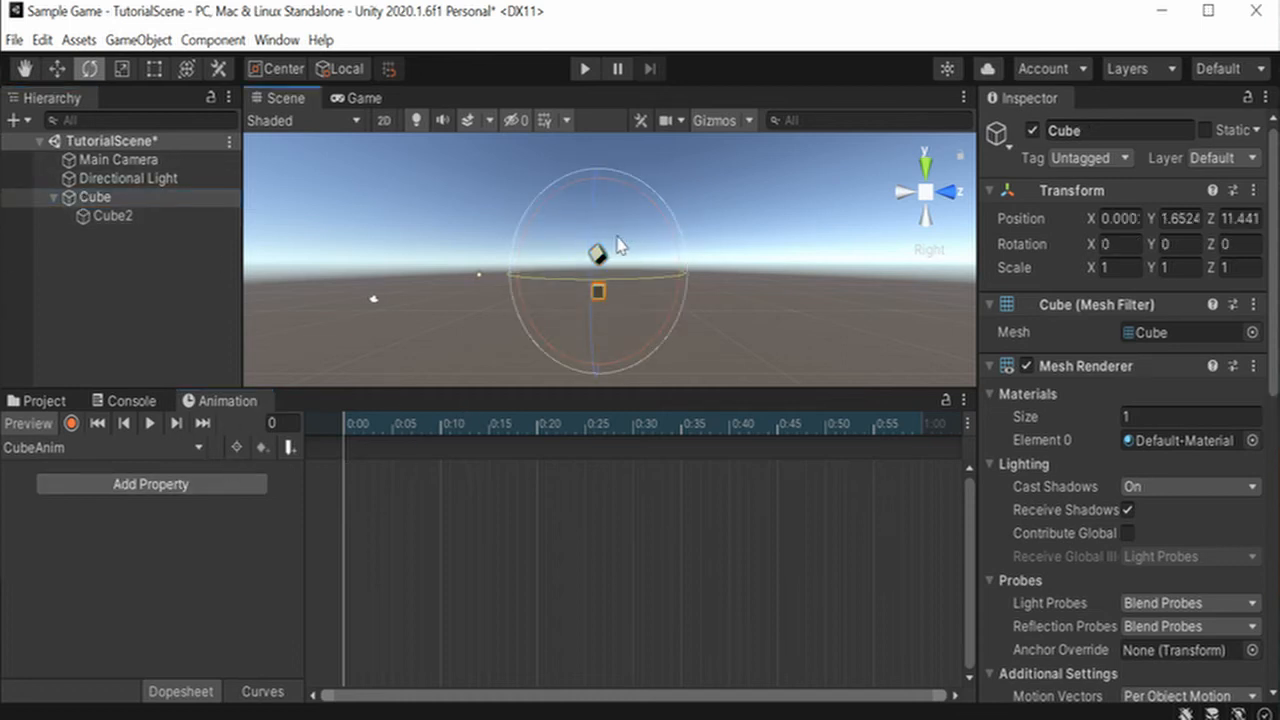
Step: Examine which of Cube's Transform, Mesh Renderer and Box Collider properties can be added to the clip
click(143, 488)
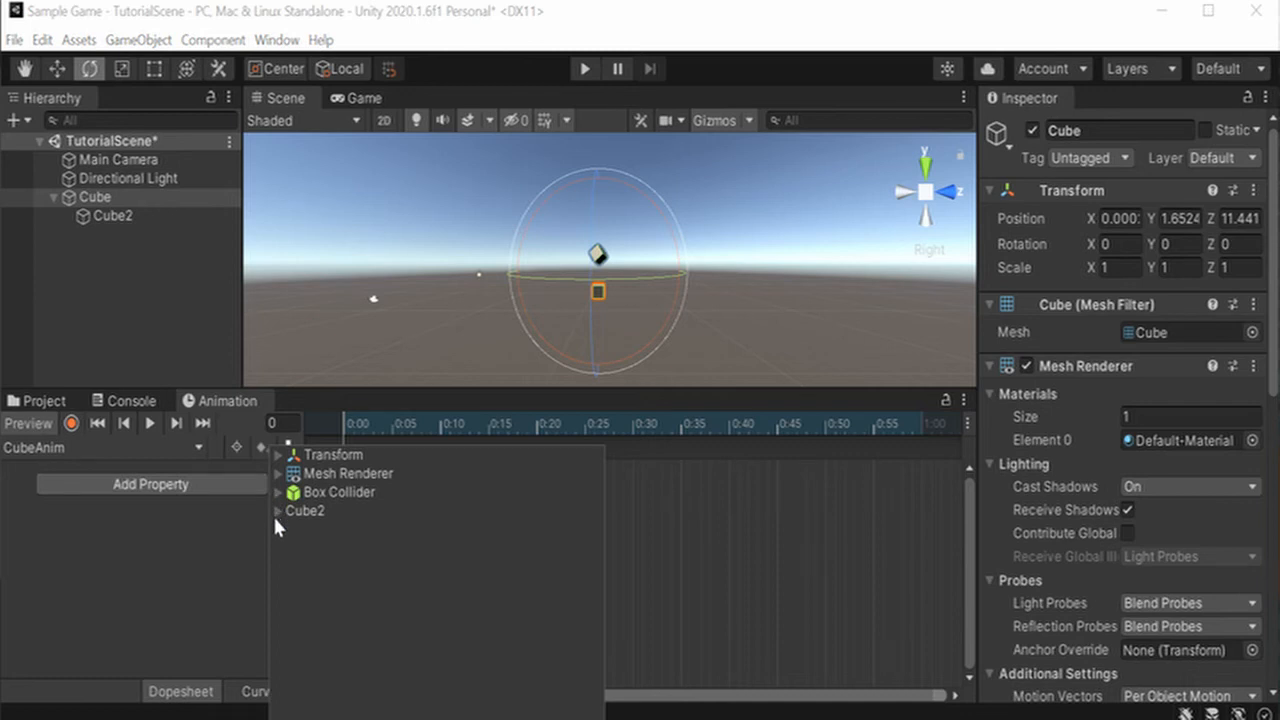
click(279, 456)
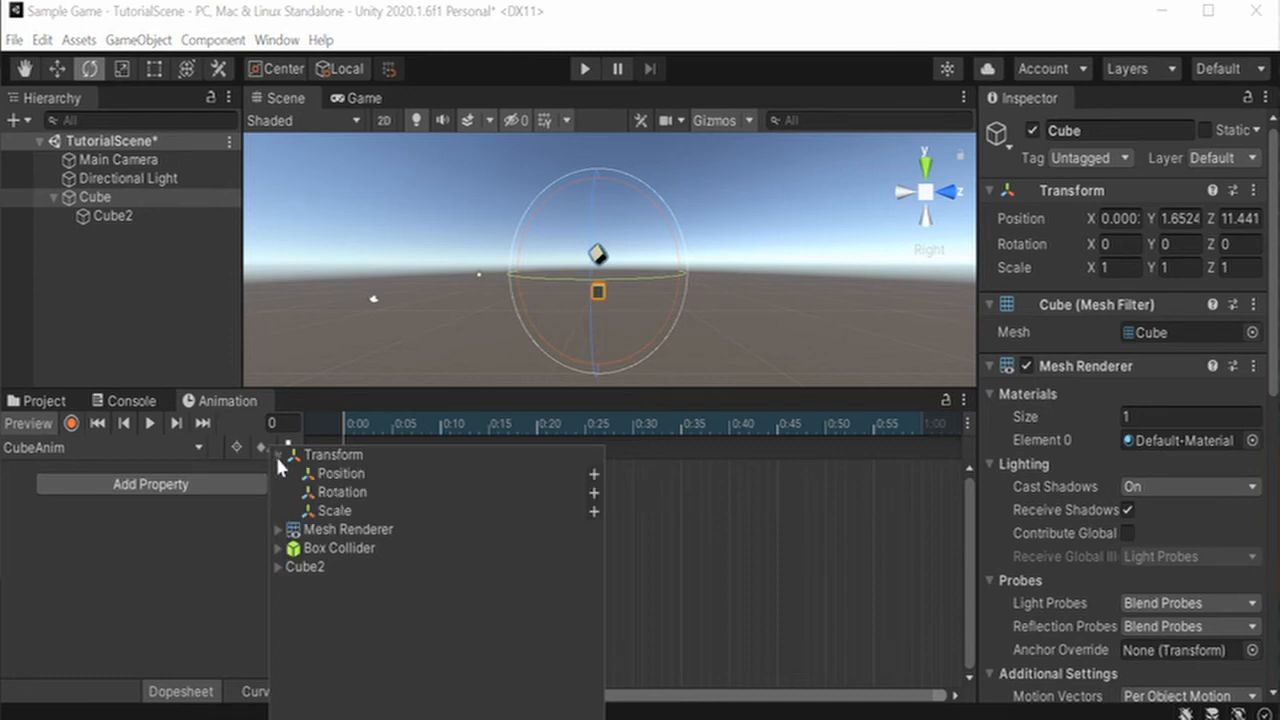
click(279, 456)
click(279, 474)
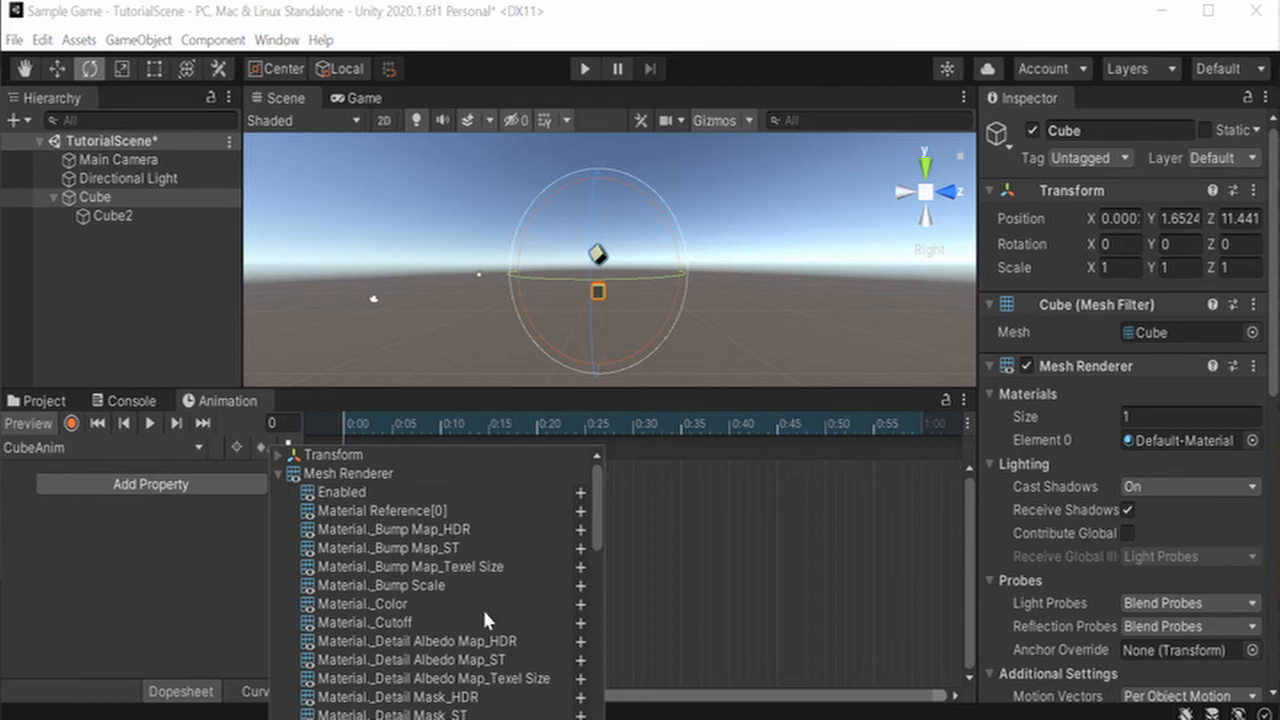
scroll(465, 600, down, 4)
scroll(420, 575, up, 2)
scroll(387, 588, down, 10)
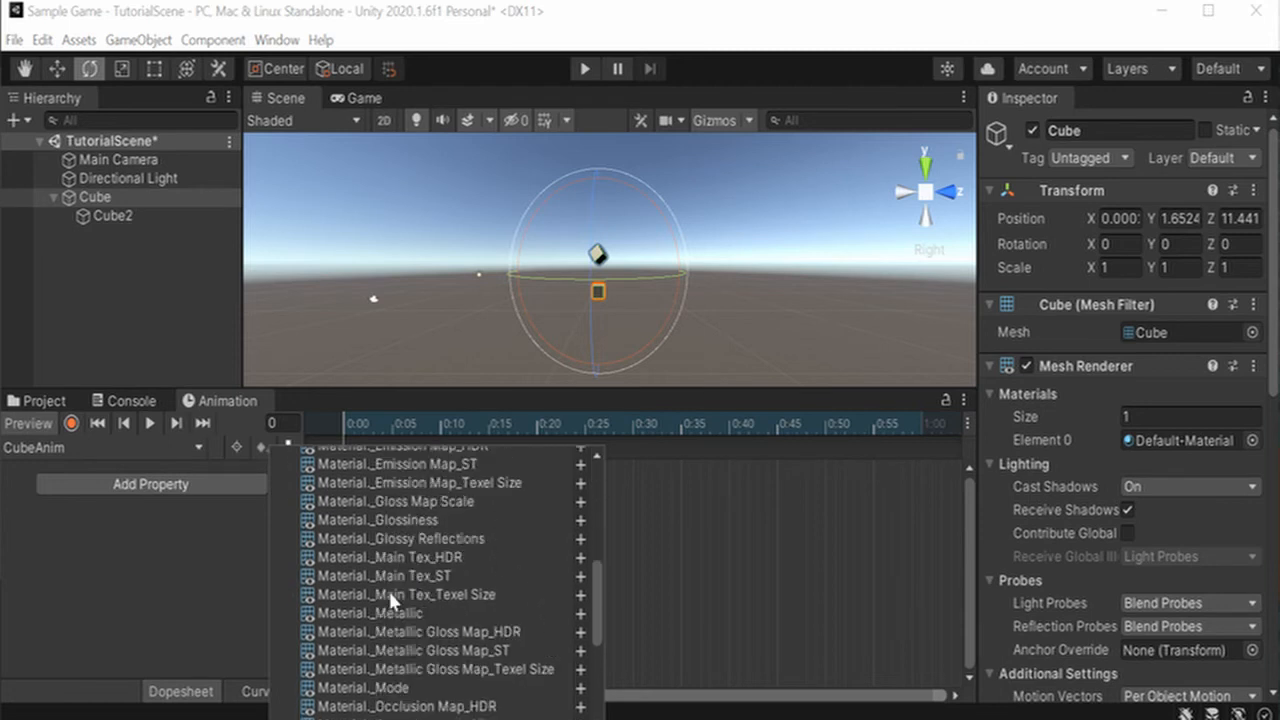
scroll(404, 575, down, 2)
scroll(365, 551, up, 13)
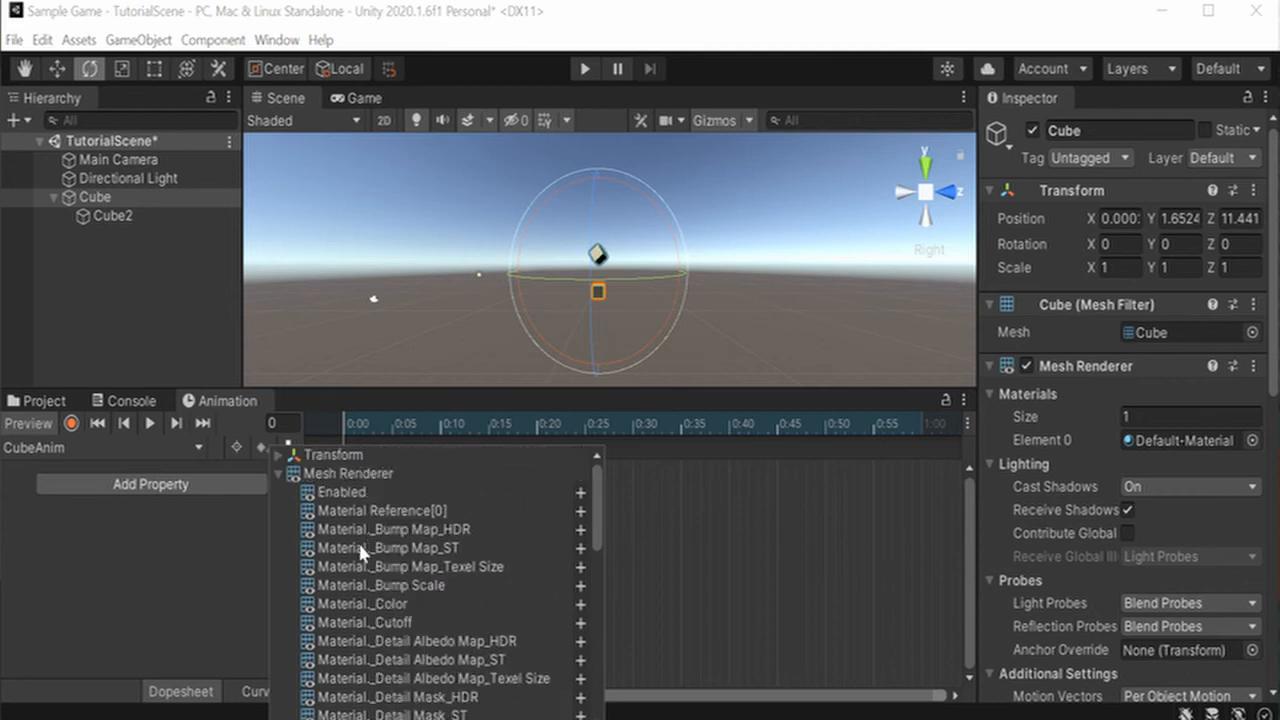
click(278, 472)
click(279, 492)
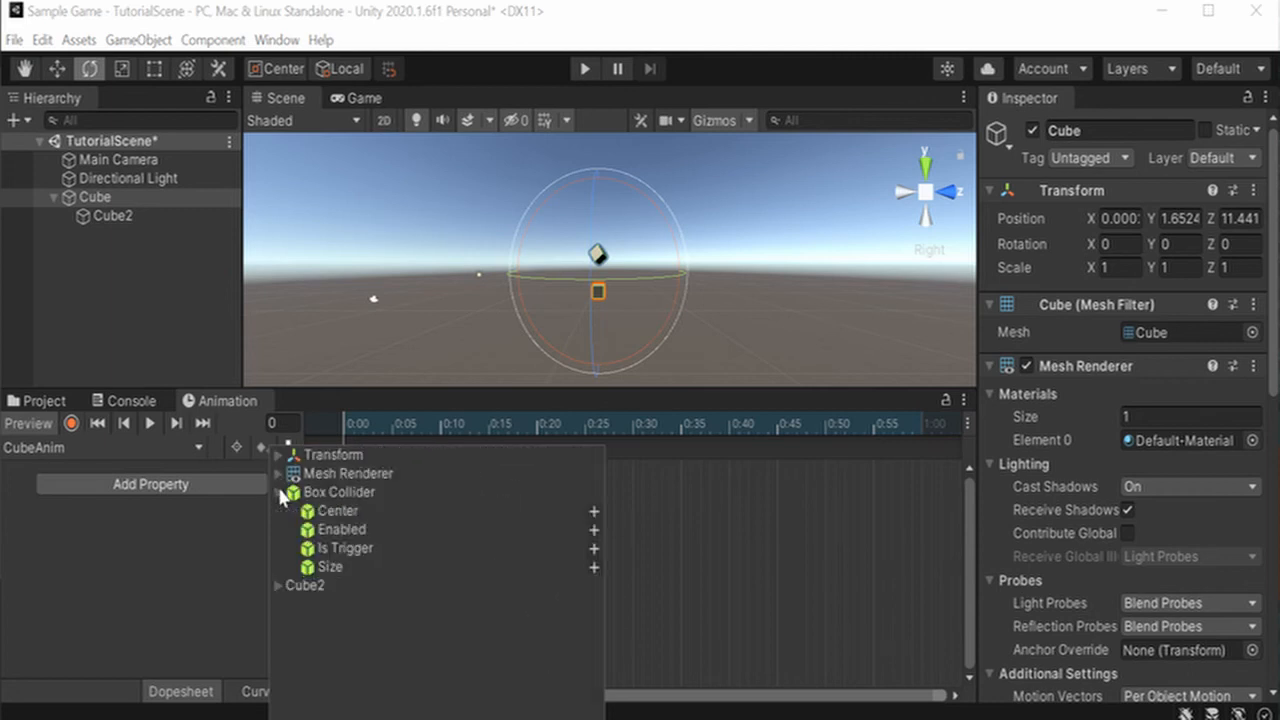
click(279, 492)
Step: Examine the animatable properties offered for the child Cube2, including its Transform
click(278, 510)
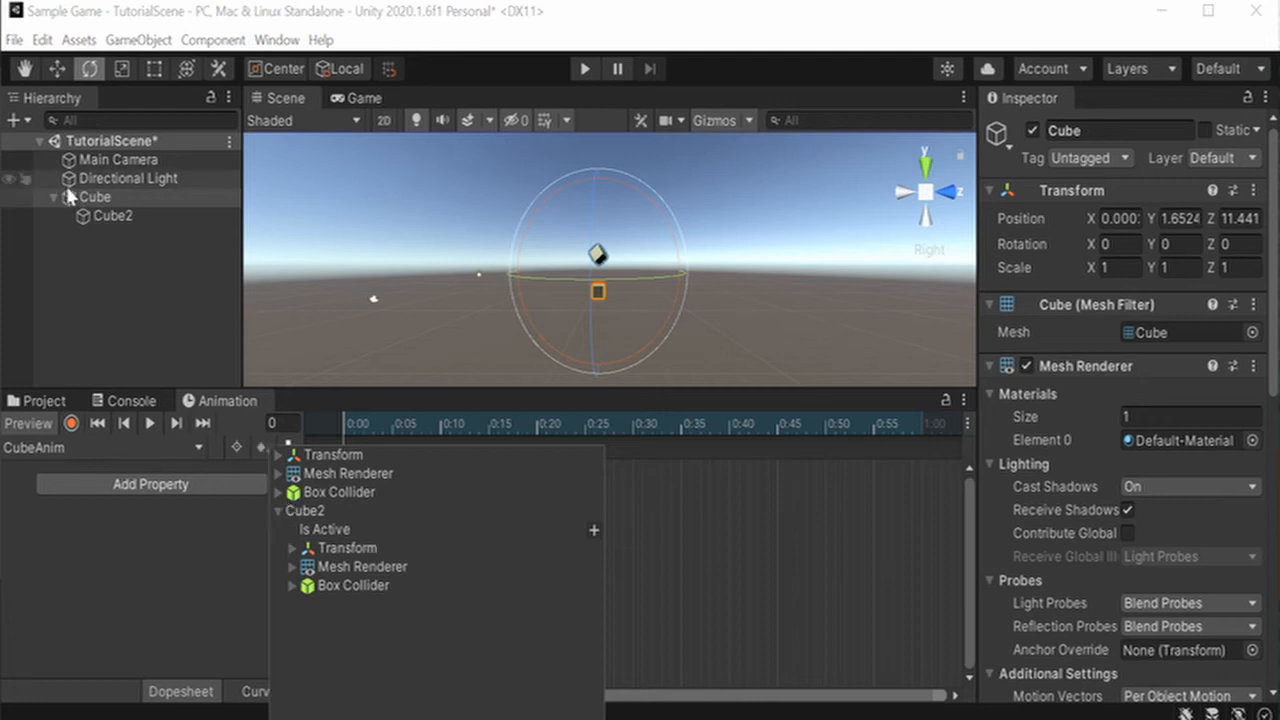
click(282, 508)
click(274, 510)
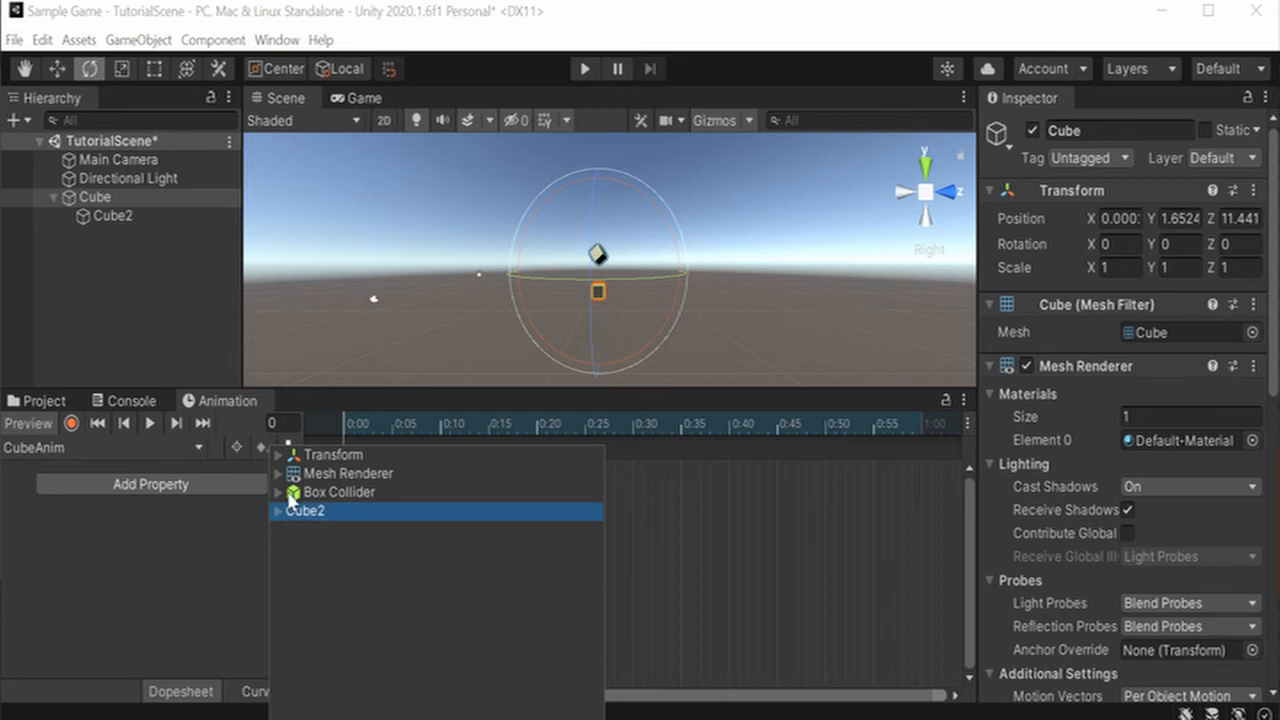
click(276, 511)
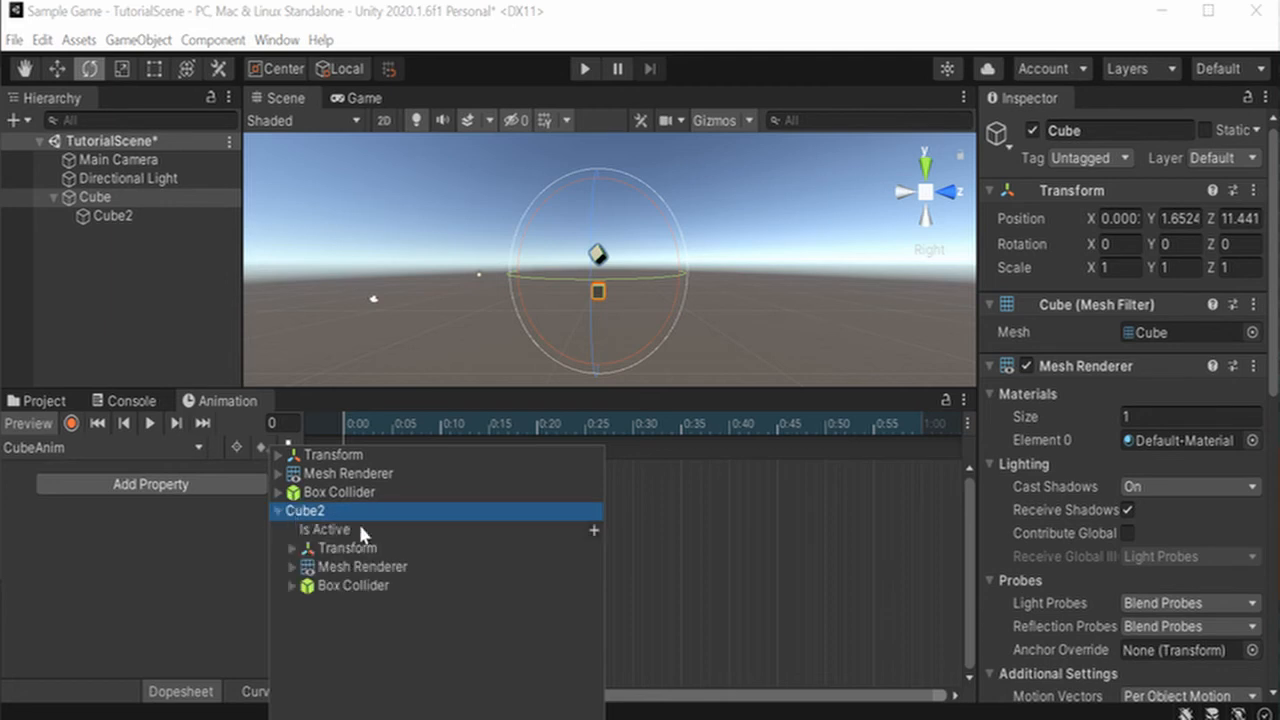
click(288, 547)
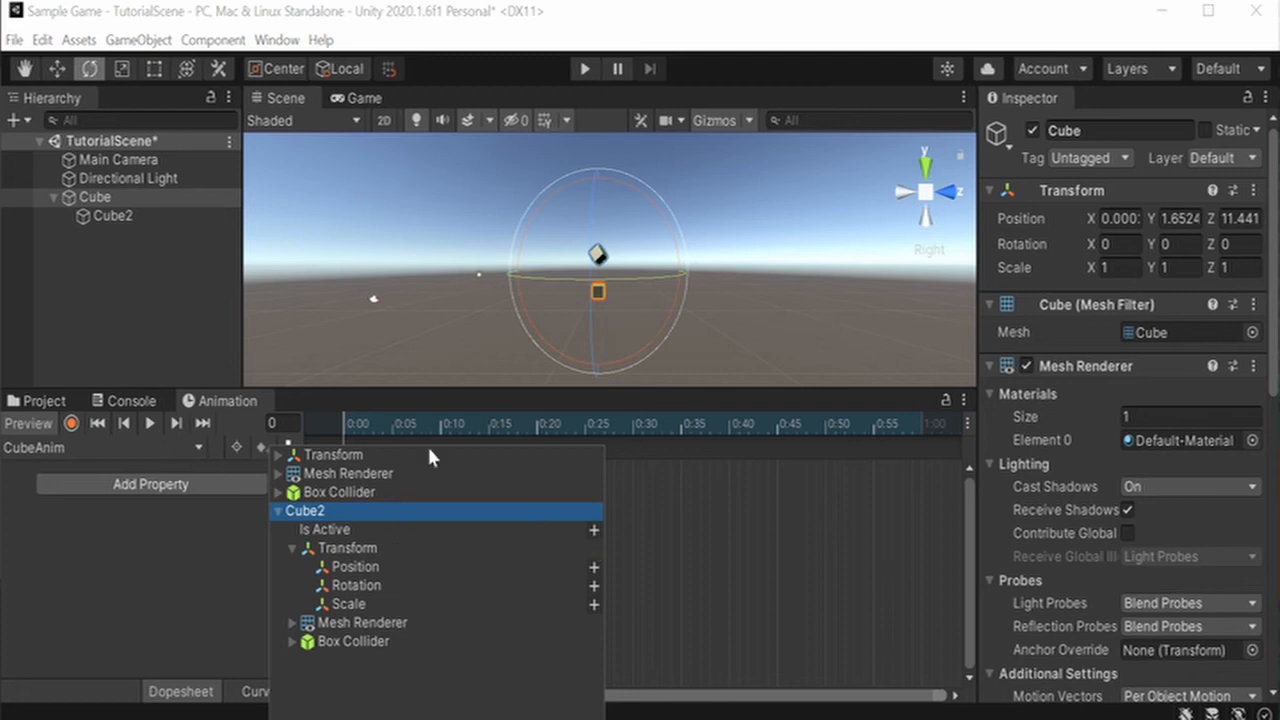
Step: Add Cube's Transform Position and Rotation as animated properties in CubeAnim
click(277, 455)
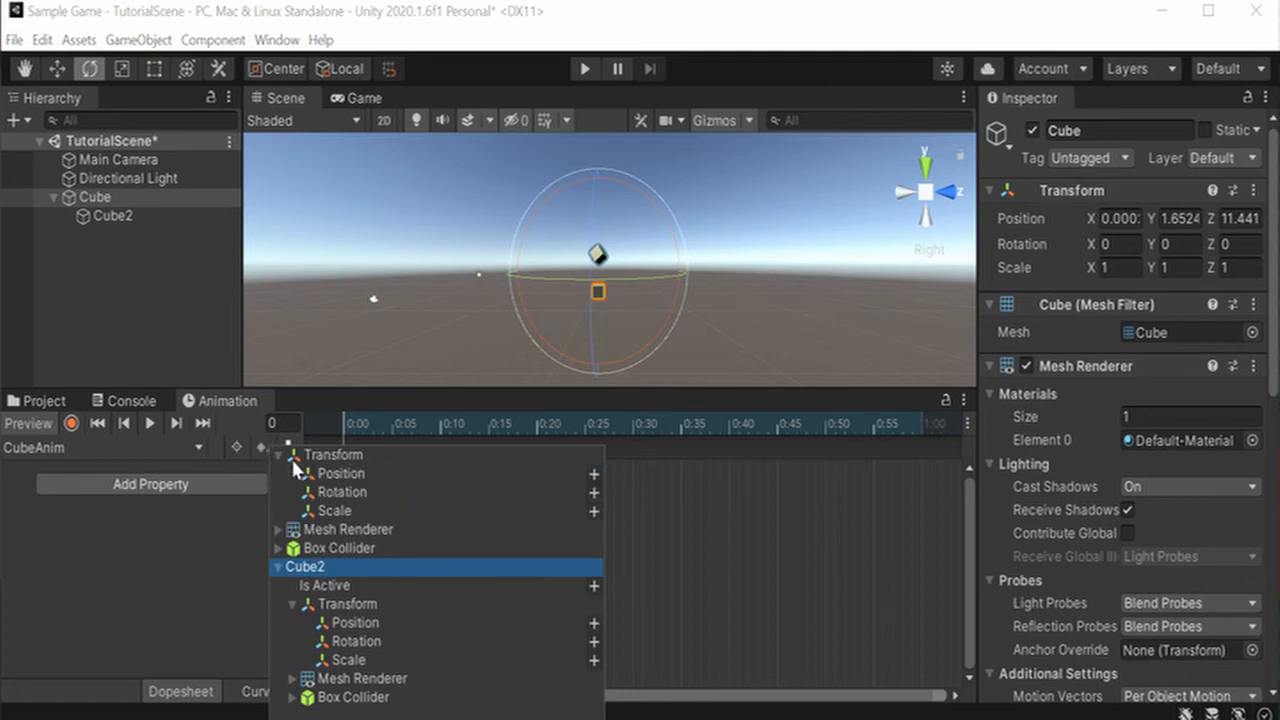
click(594, 474)
click(255, 585)
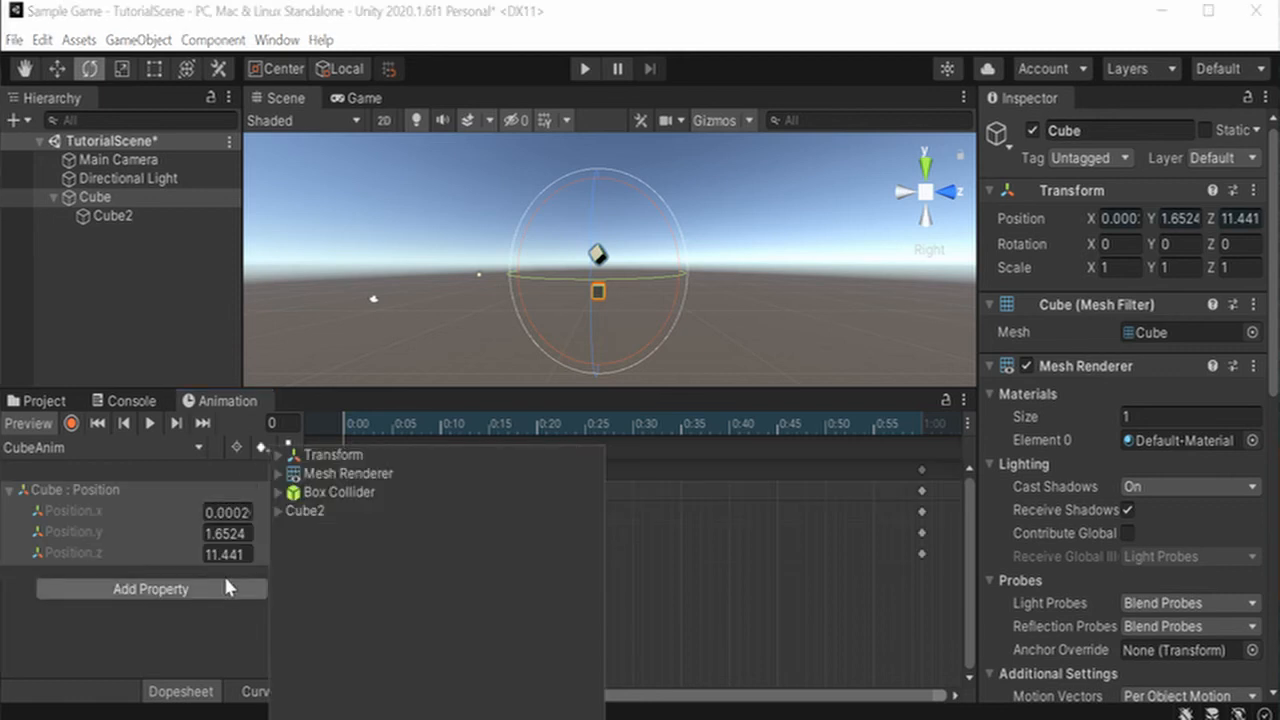
click(277, 455)
click(606, 477)
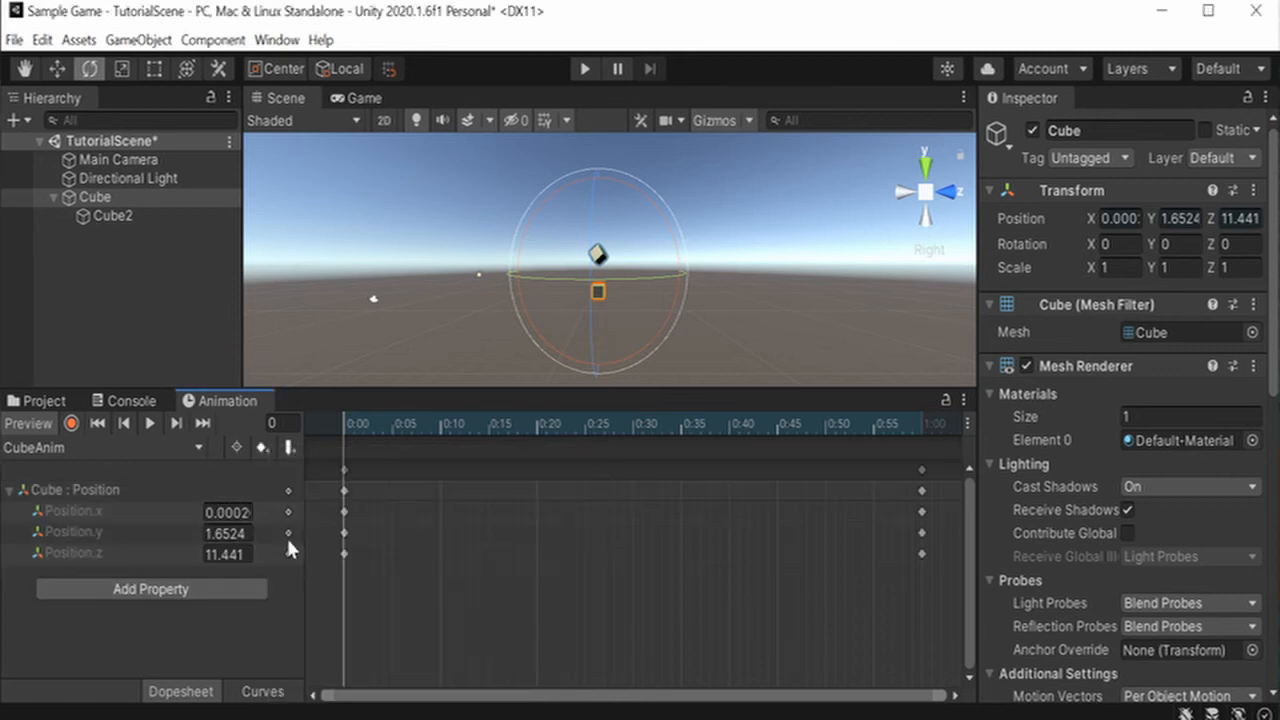
click(151, 589)
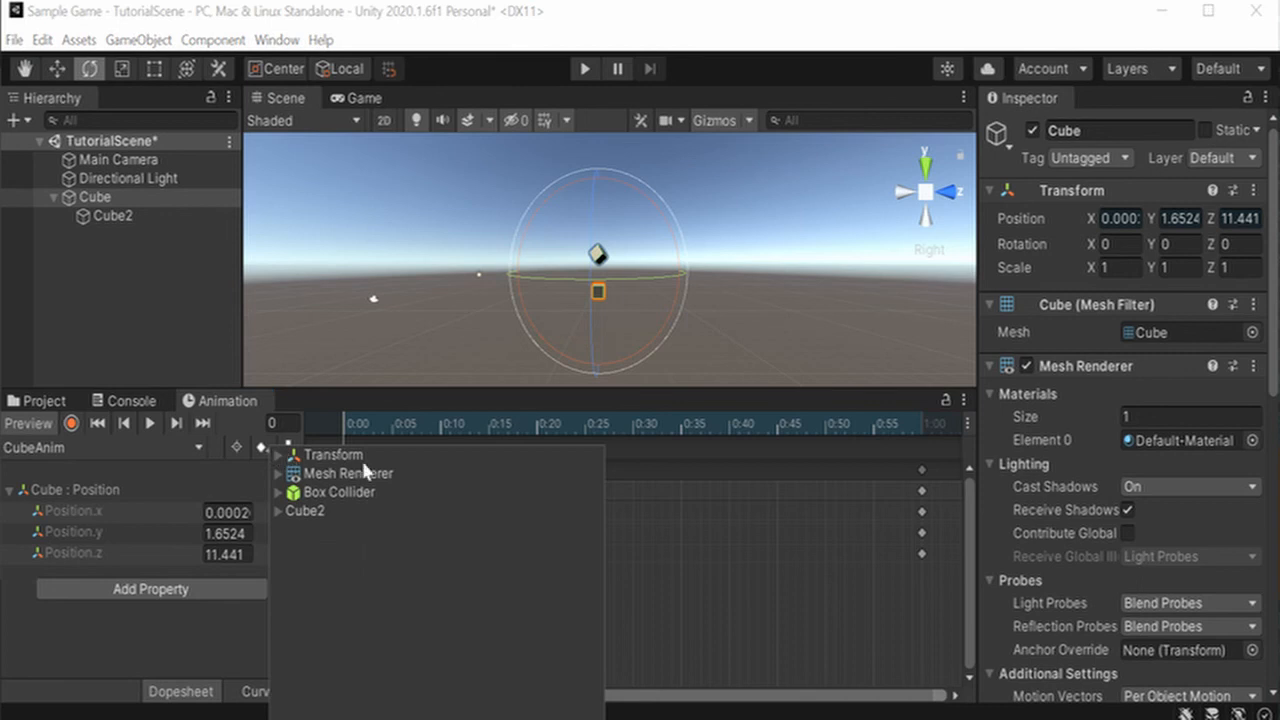
click(279, 455)
click(594, 474)
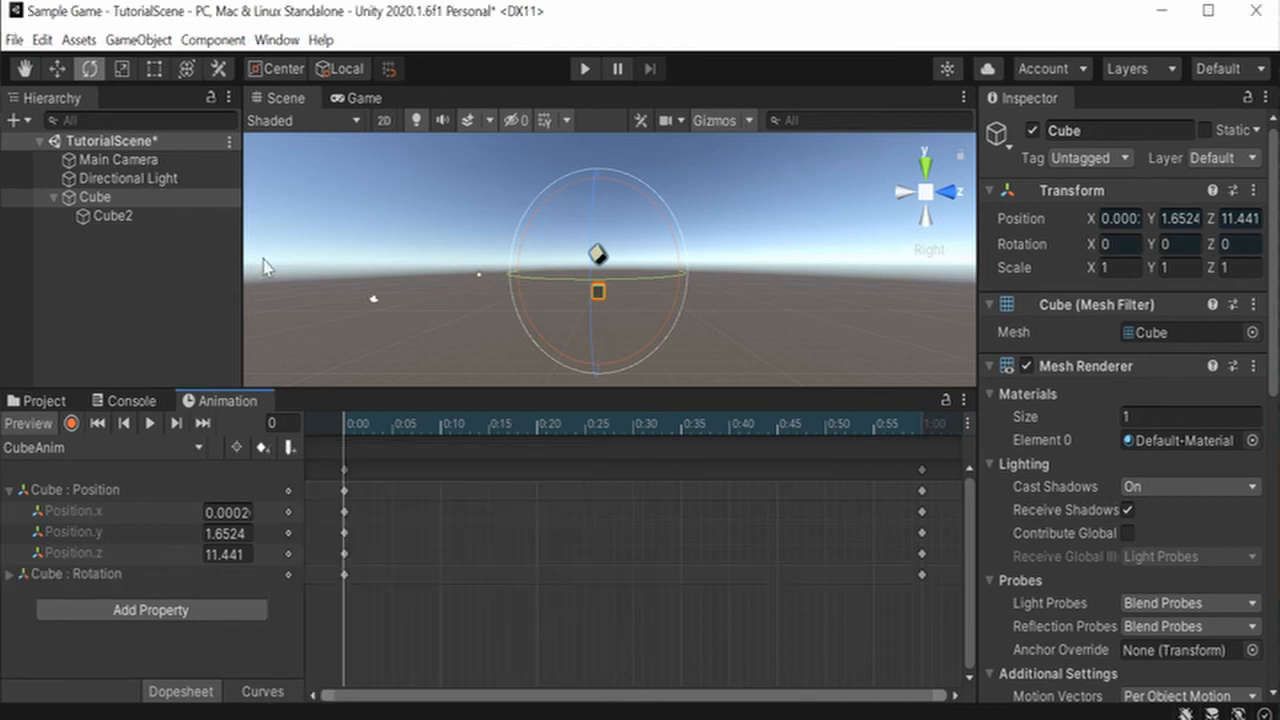
click(114, 609)
click(104, 215)
click(150, 610)
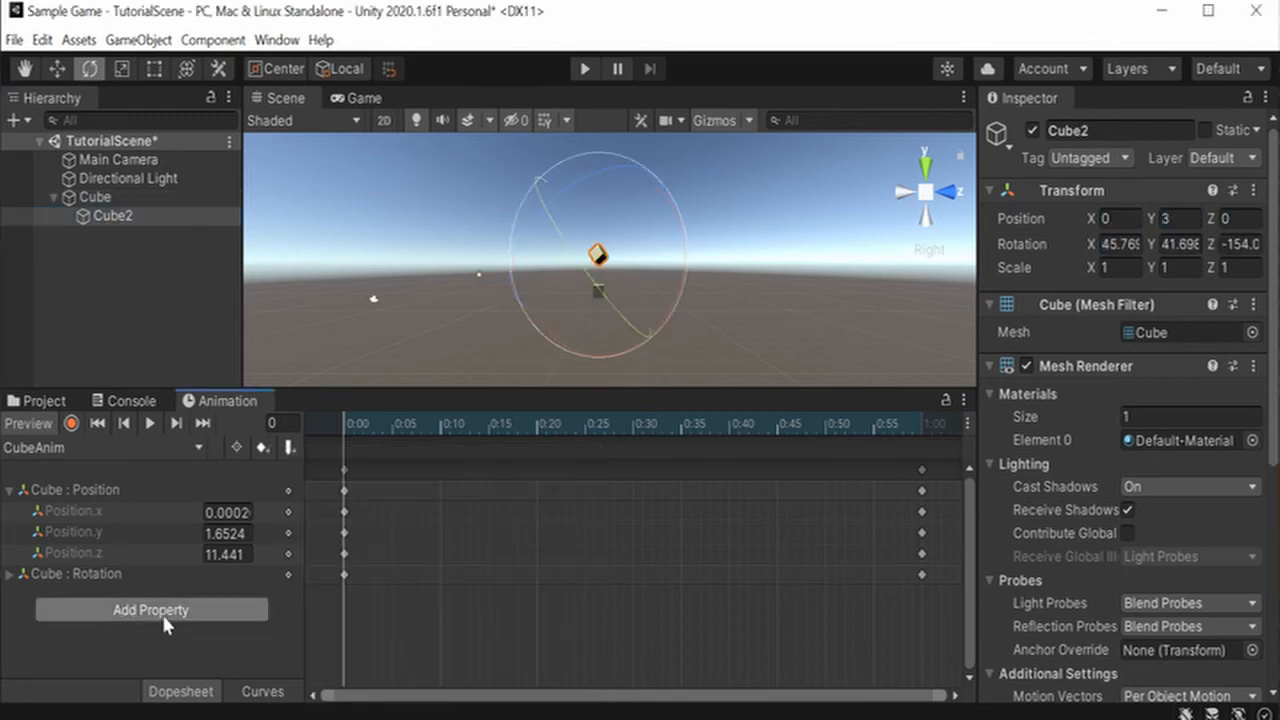
click(279, 511)
click(279, 511)
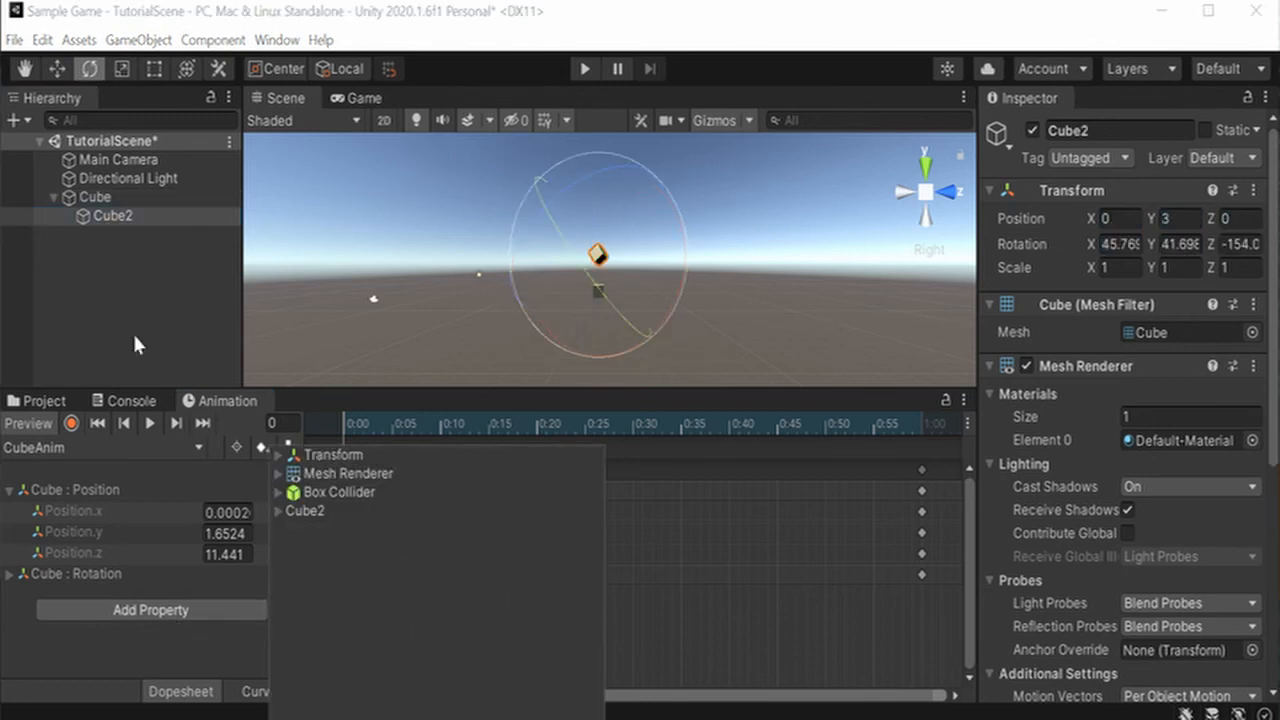
click(76, 196)
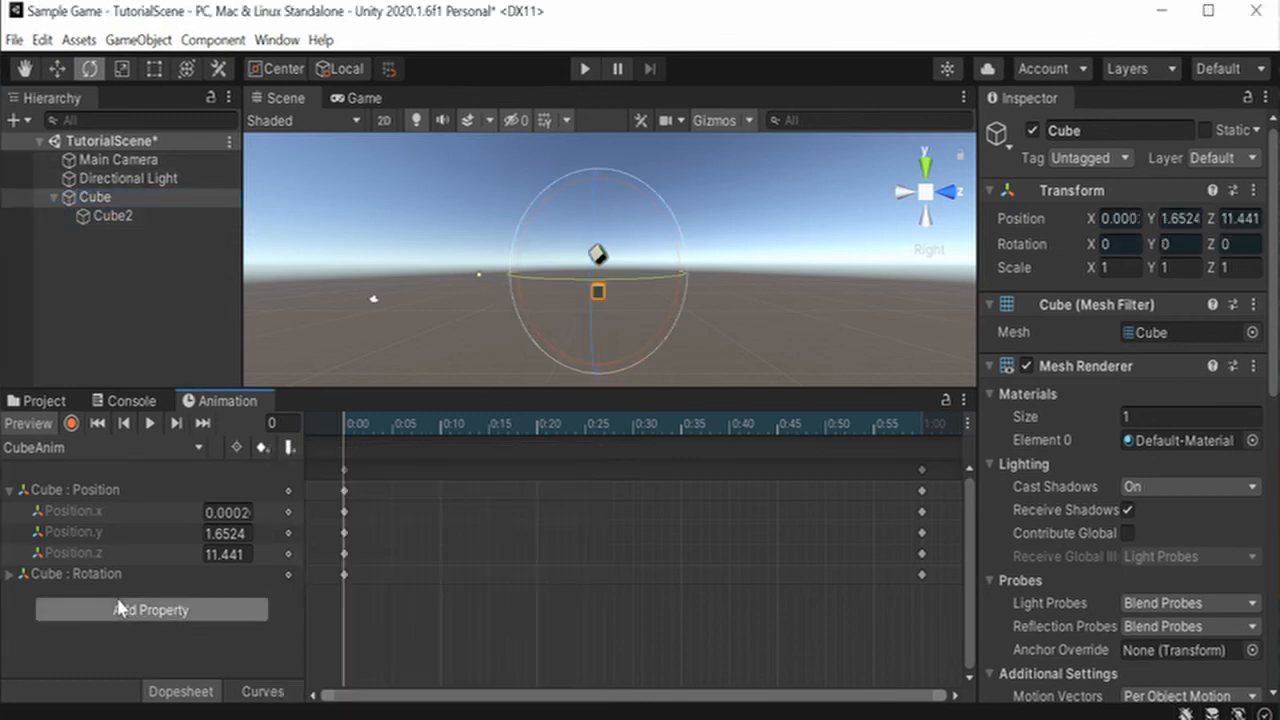
Step: Add the child Cube2's Transform Position and Rotation as animated properties in CubeAnim
click(122, 609)
click(278, 511)
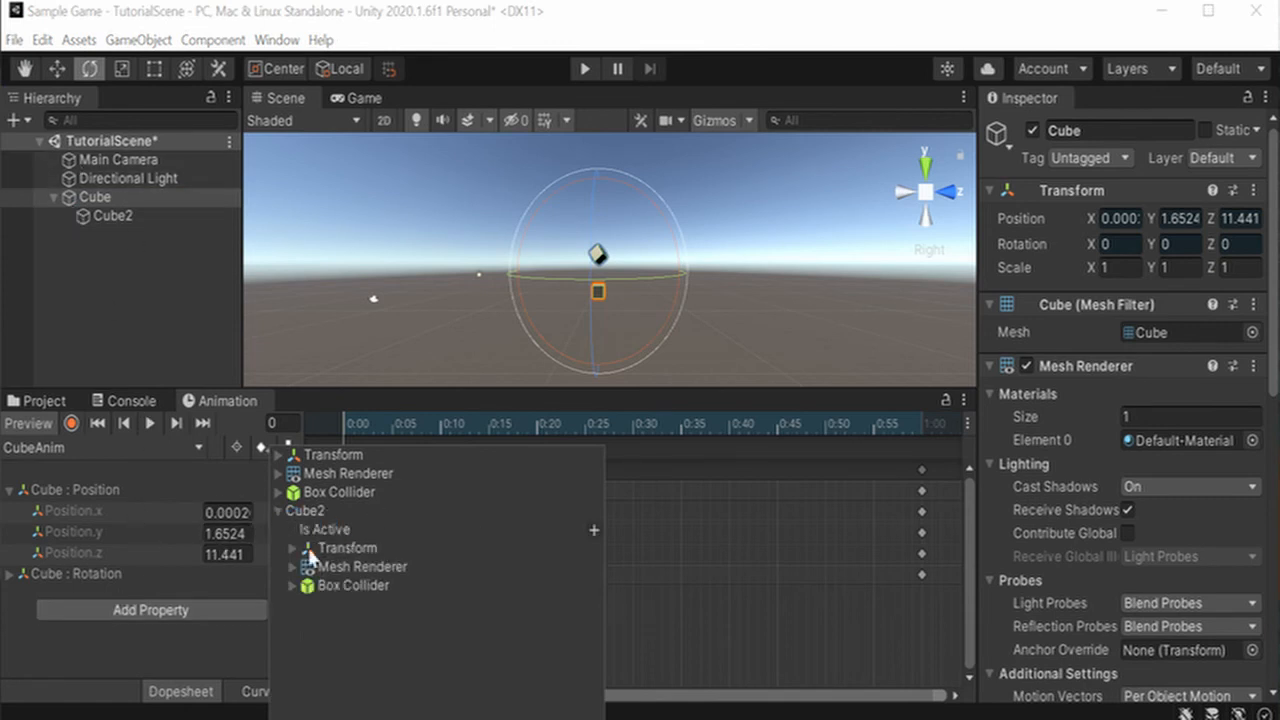
click(284, 549)
click(290, 549)
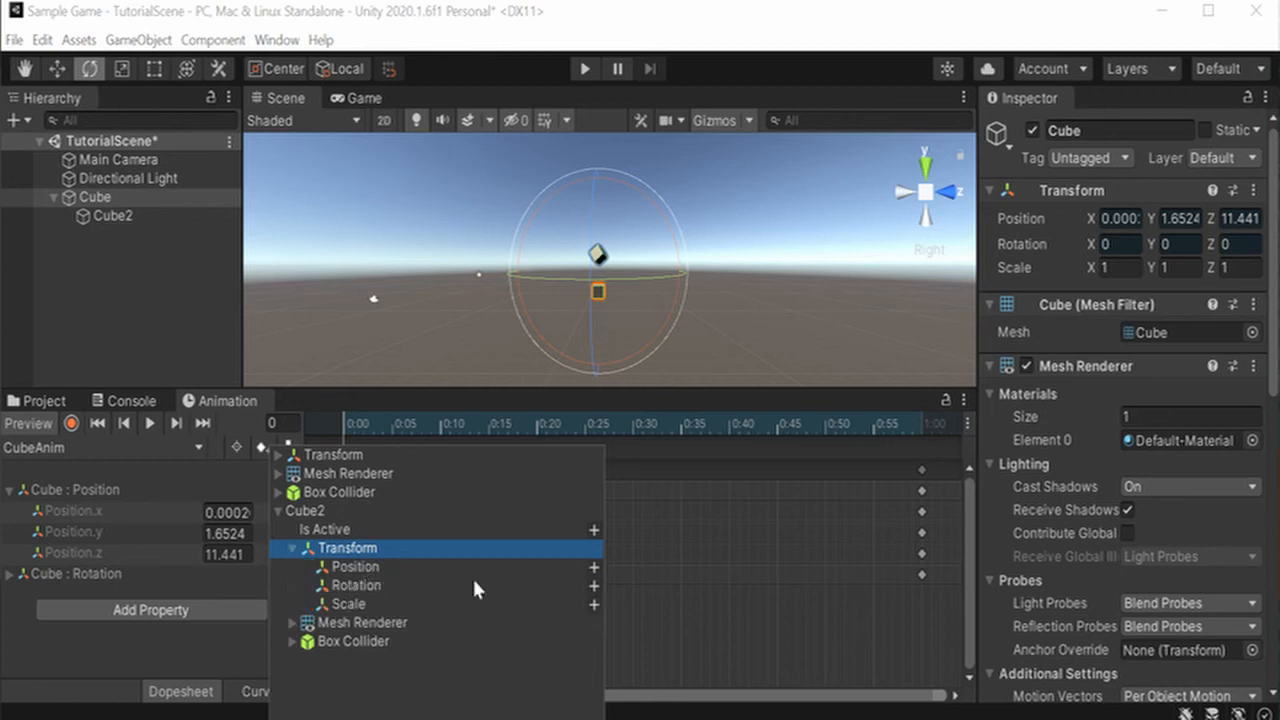
click(594, 567)
click(202, 630)
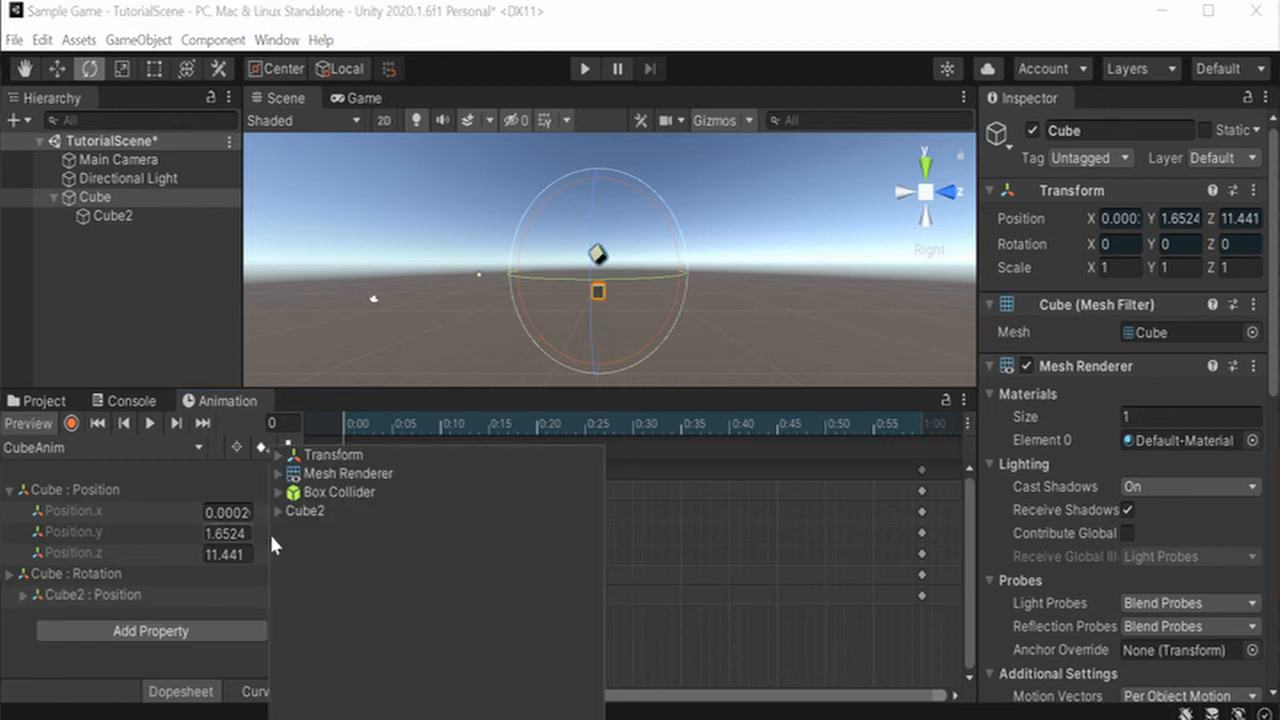
click(278, 508)
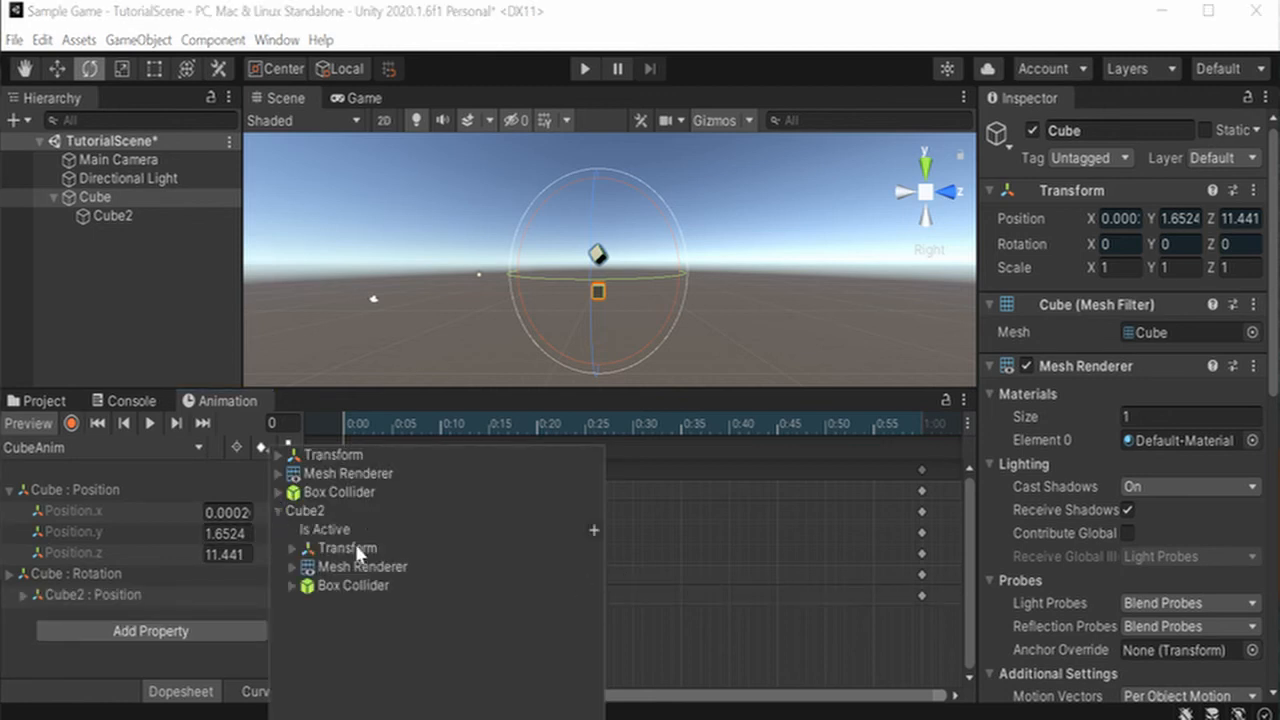
click(291, 548)
click(594, 567)
Step: Turn on keyframe recording at frame 30 and raise Cube to about Y 6.38
drag(396, 416, 583, 425)
drag(836, 478, 632, 450)
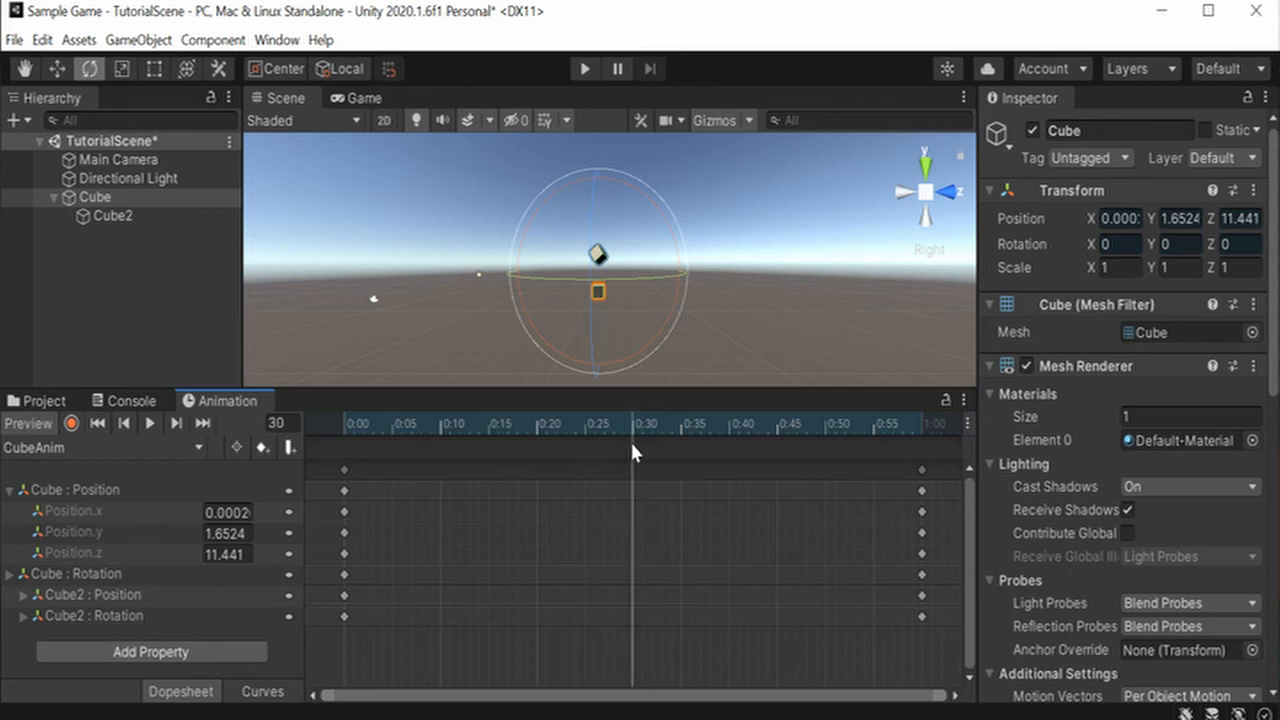
click(71, 421)
click(57, 68)
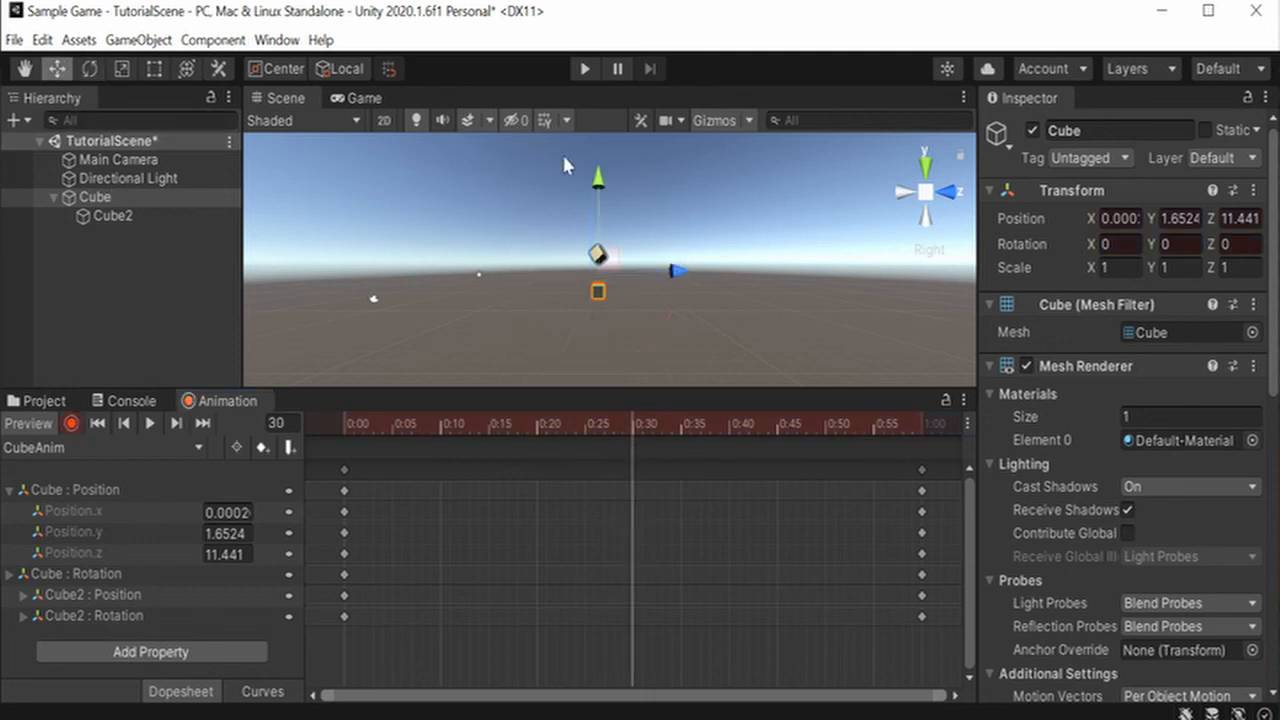
drag(598, 180, 0, 252)
Step: Record Cube2 at frame 30 rotated to about X 14.9, Y 9.5, Z -486 and turn off keyframe recording
click(112, 215)
click(91, 69)
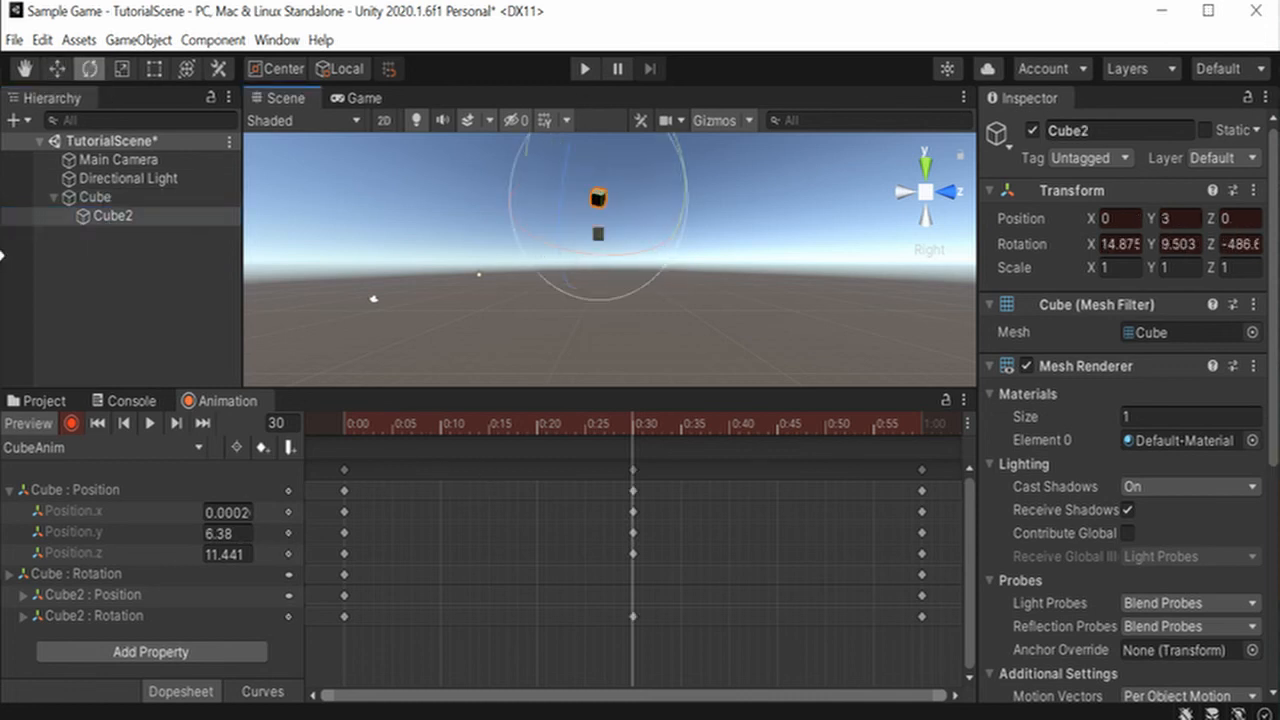
click(71, 422)
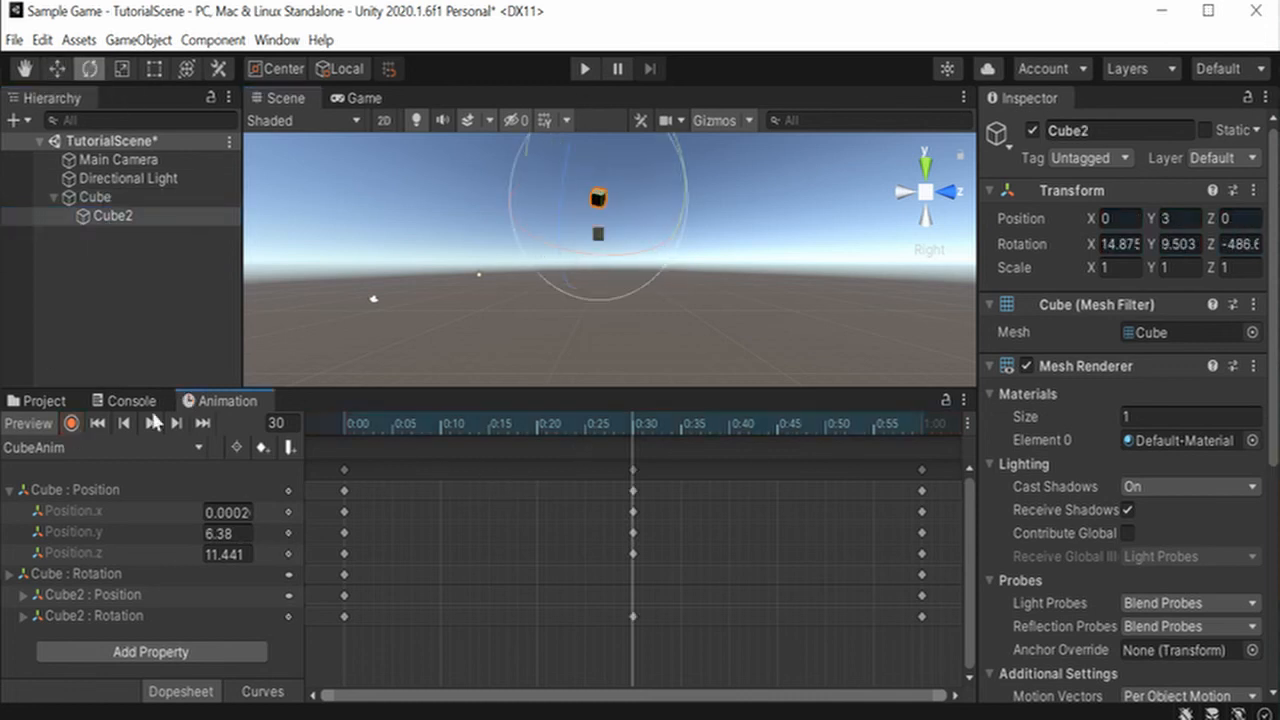
Step: Play CubeAnim, scrub between frames 0 and 30 to inspect the cubes' motion, and return to frame 0
click(149, 423)
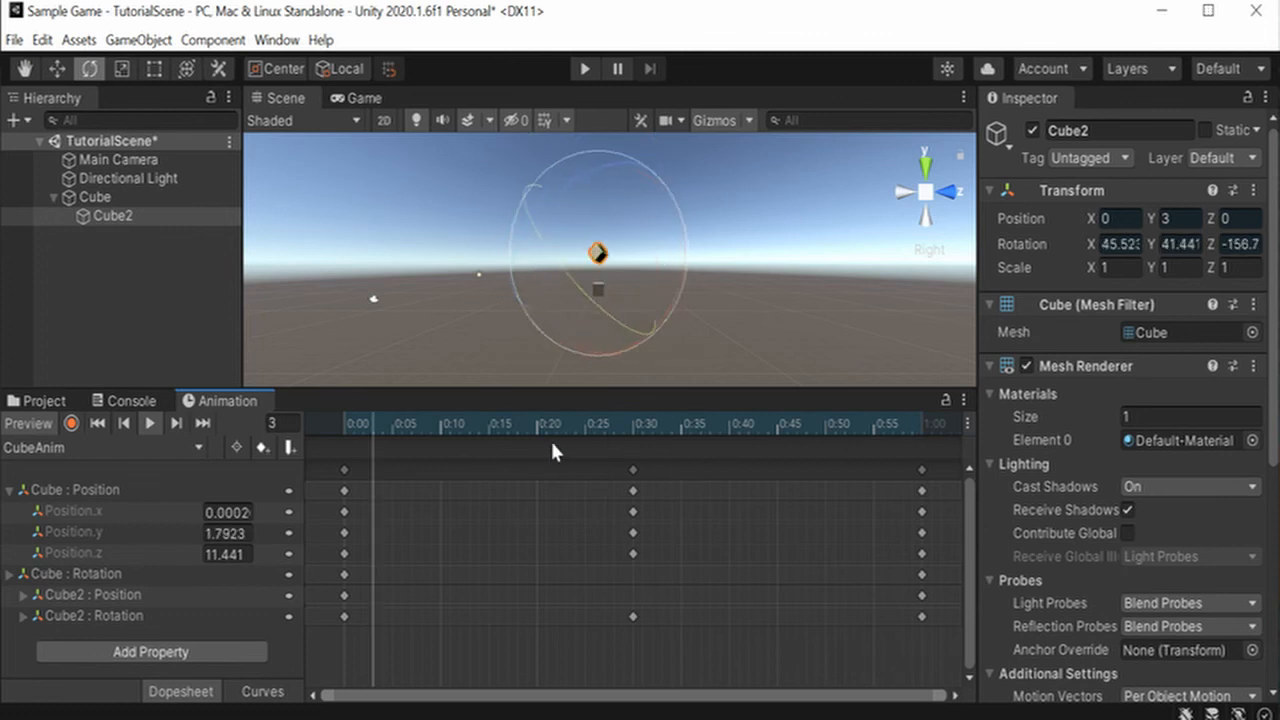
key(space)
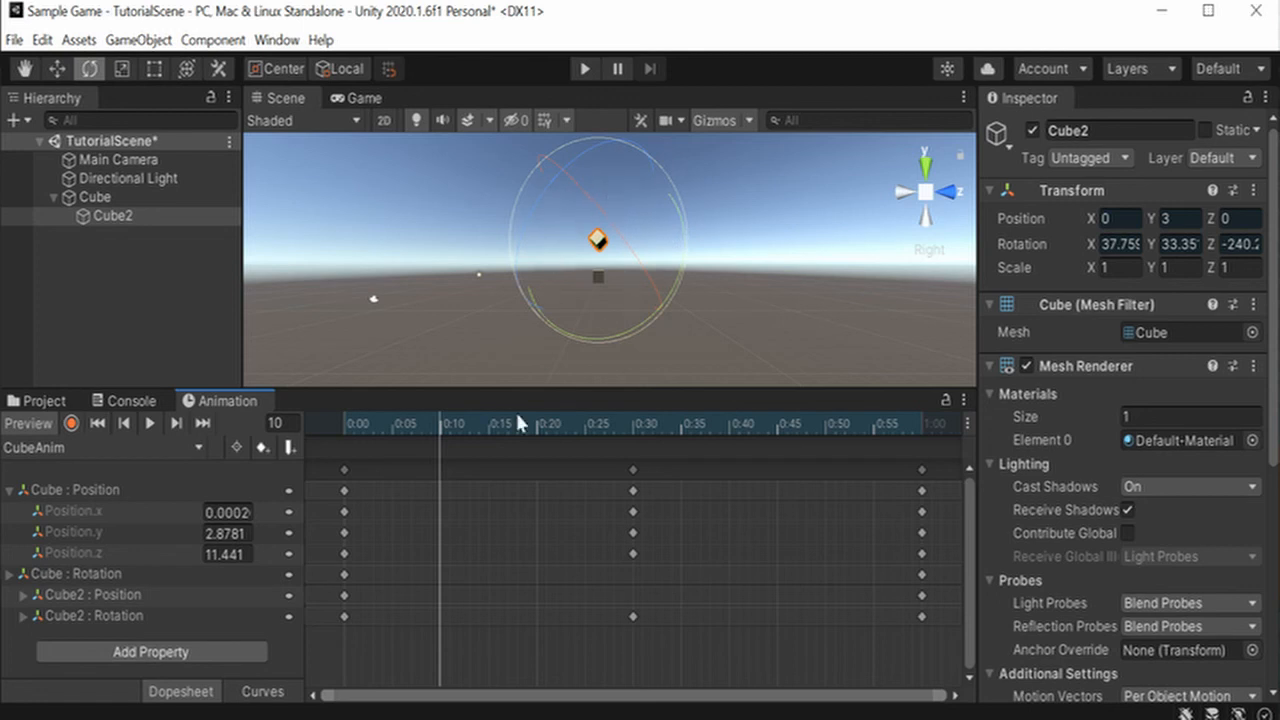
drag(537, 422, 633, 458)
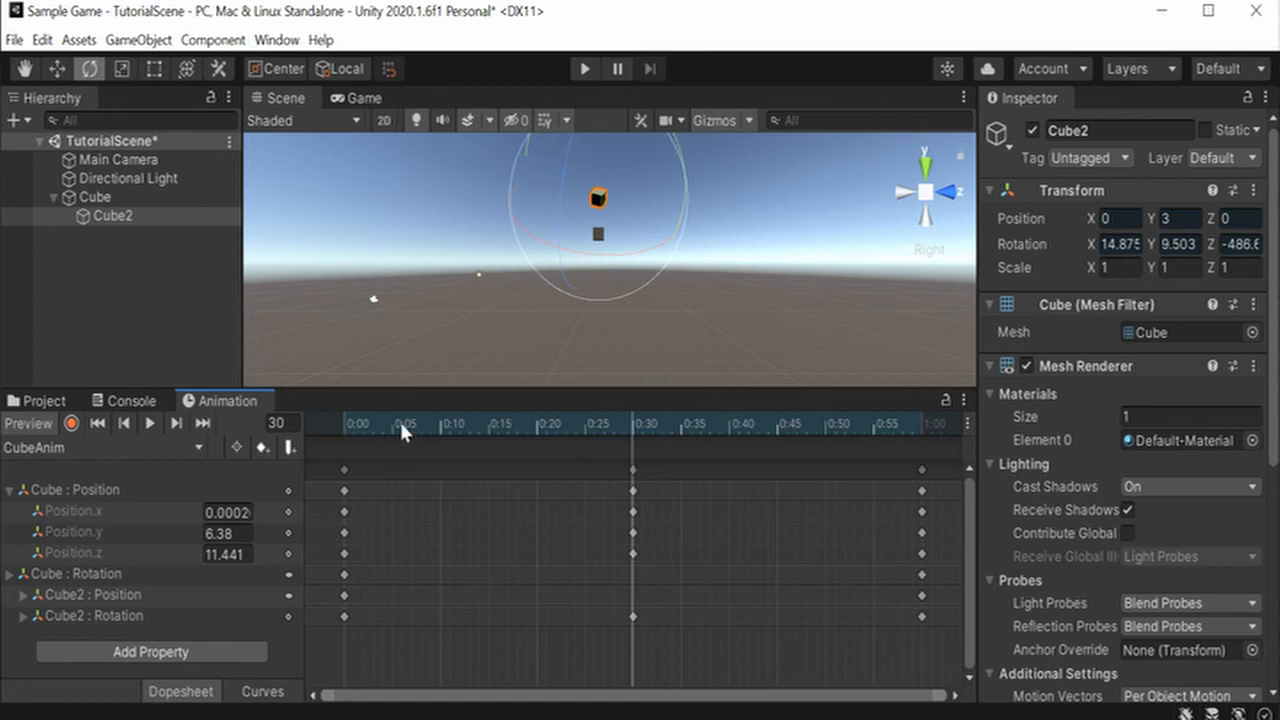
drag(401, 423, 626, 465)
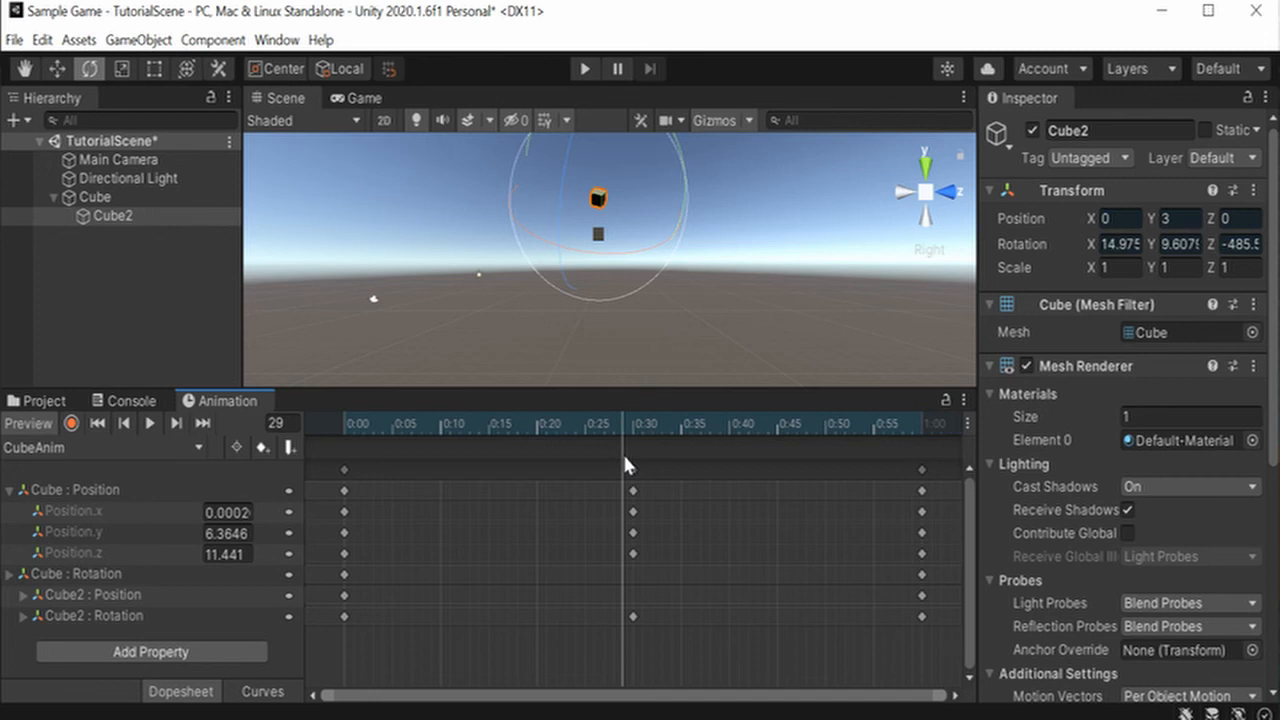
drag(626, 465, 218, 464)
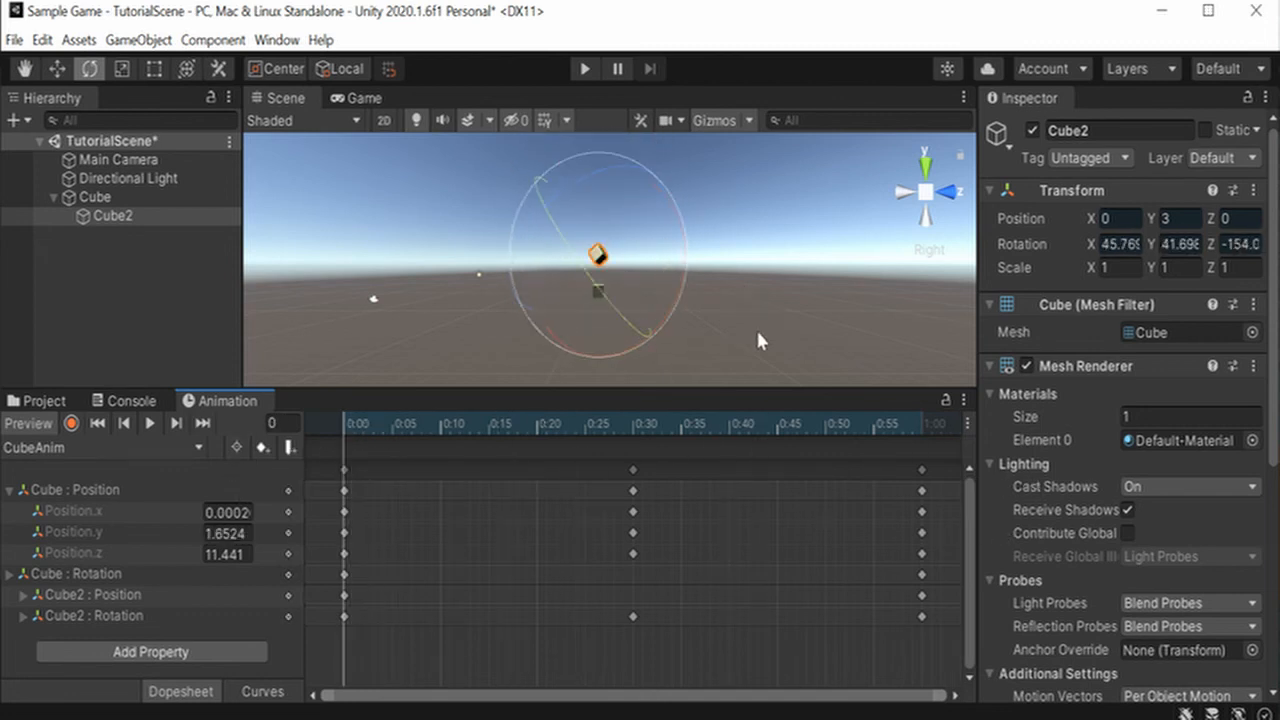